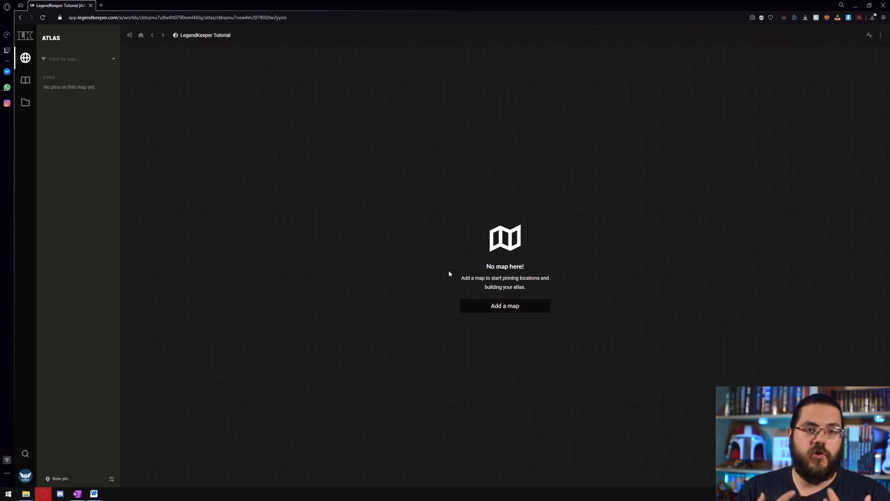
Upload the Ashk Old map image to My Maps and set it as the atlas map.
{"action": "left_click", "coordinate": [505, 307]}
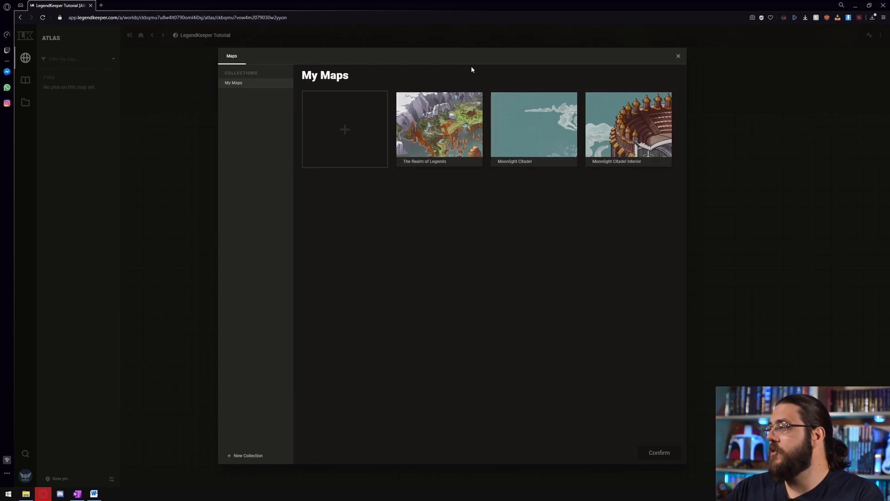
{"action": "left_click", "coordinate": [348, 124]}
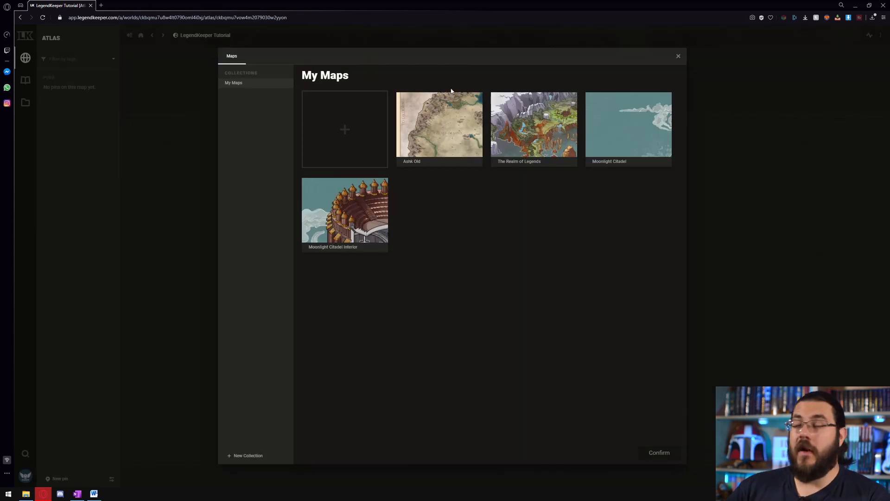
{"action": "left_click", "coordinate": [453, 116]}
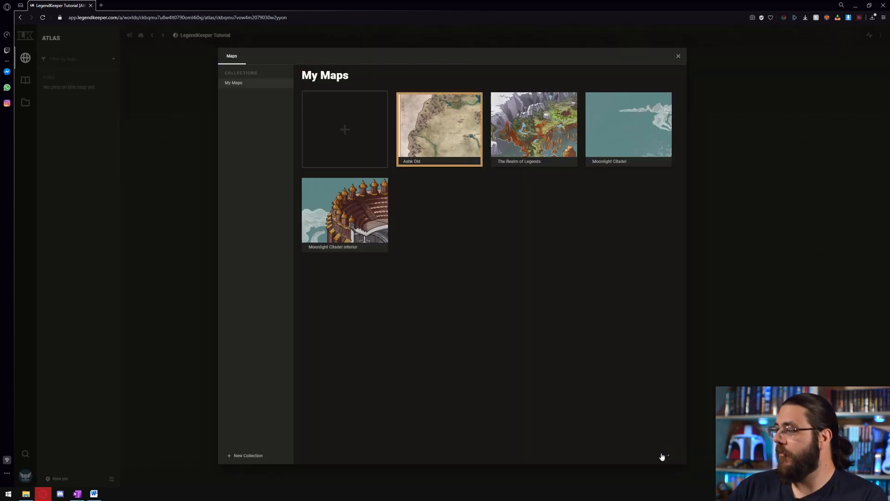
{"action": "left_click", "coordinate": [660, 453]}
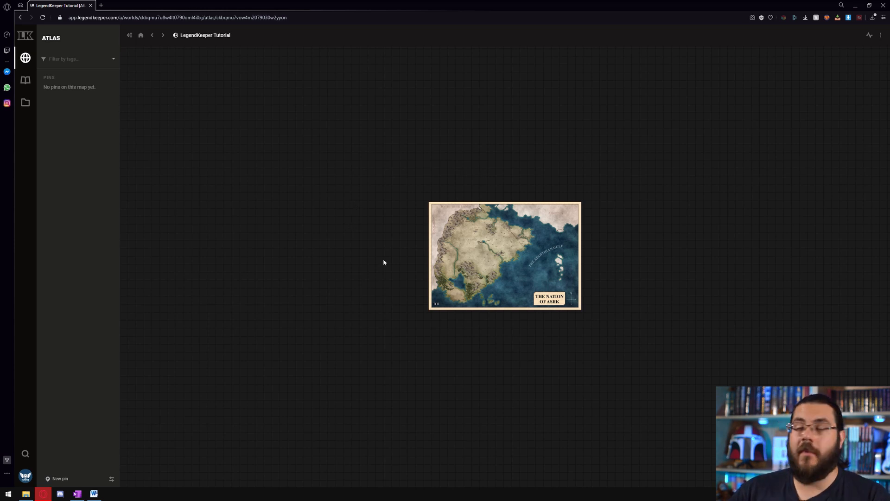
Inspect the southern coast and inland areas of the Nation of Ashk map, and show the browser in full screen.
{"action": "scroll", "coordinate": [431, 260], "scroll_direction": "up", "scroll_amount": 5}
{"action": "left_click_drag", "start_coordinate": [621, 251], "coordinate": [574, 211]}
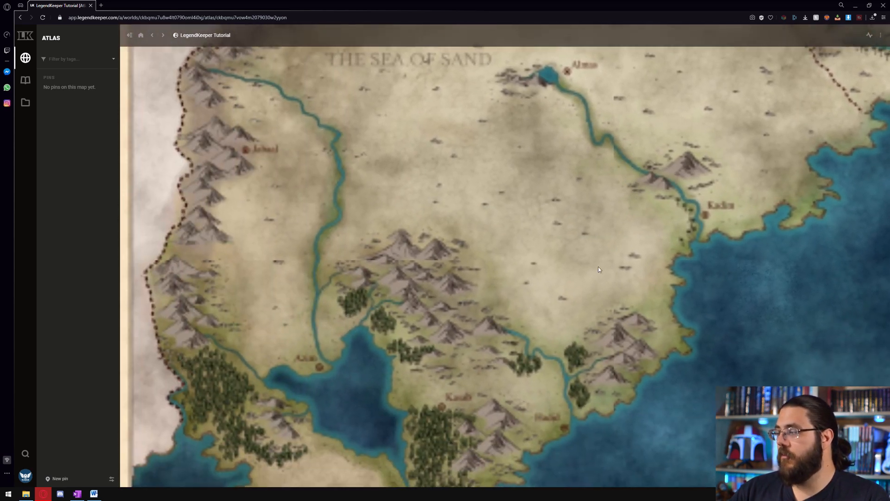
{"action": "left_click_drag", "start_coordinate": [598, 268], "coordinate": [513, 249]}
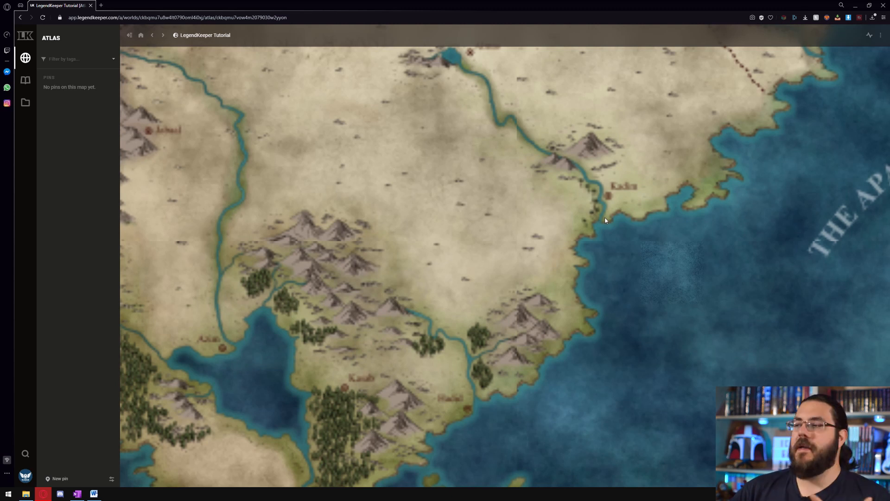
{"action": "scroll", "coordinate": [604, 217], "scroll_direction": "down", "scroll_amount": 3}
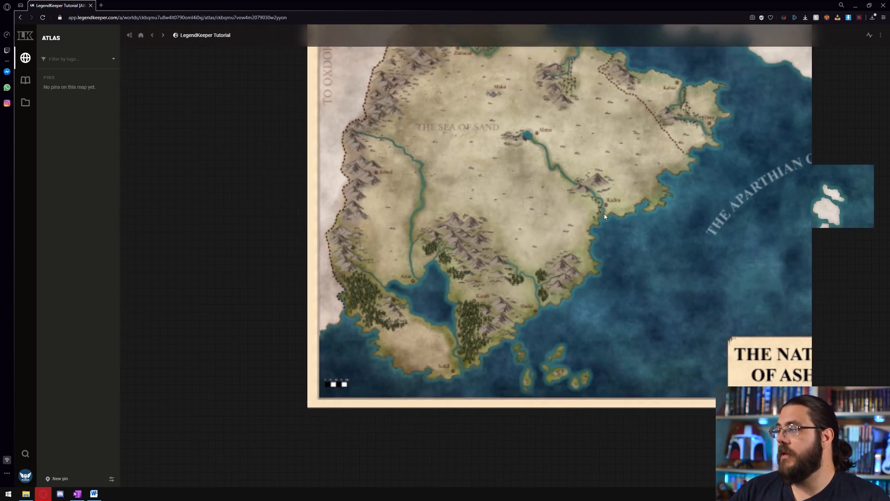
{"action": "left_click_drag", "start_coordinate": [607, 226], "coordinate": [523, 268]}
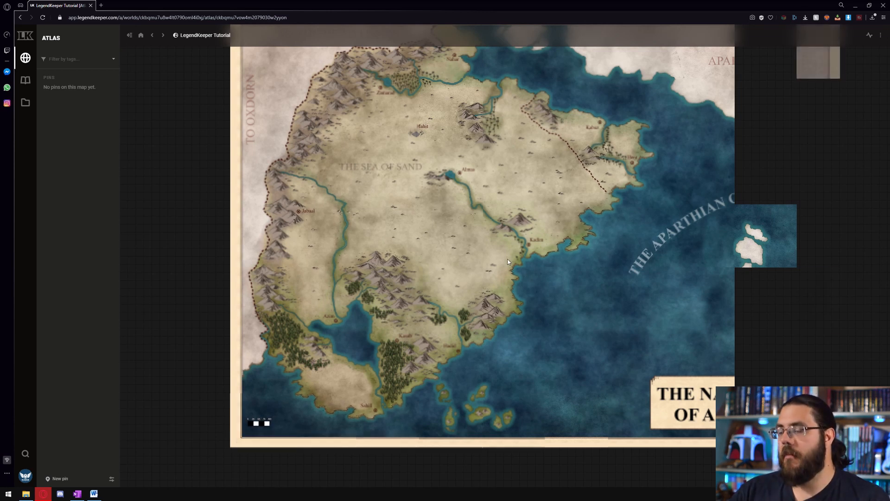
{"action": "key", "text": "F11"}
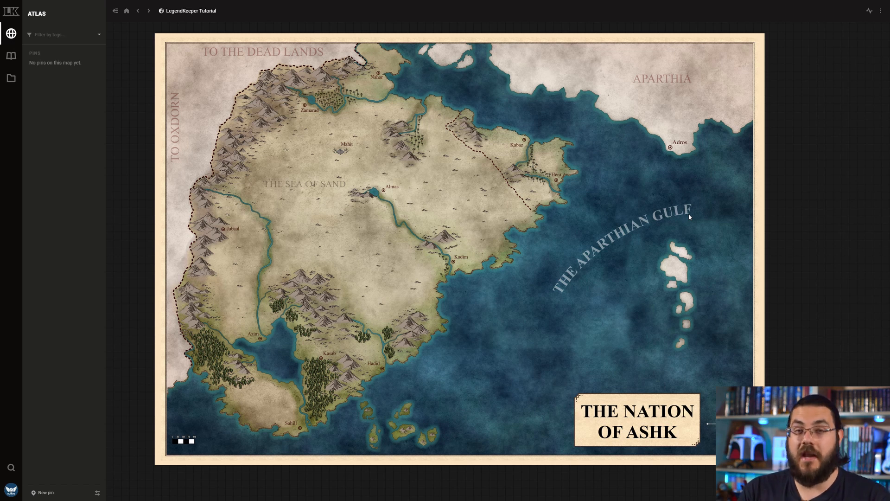
Look through the list of projects and reopen the LegendKeeper Tutorial project.
{"action": "left_click", "coordinate": [5, 12]}
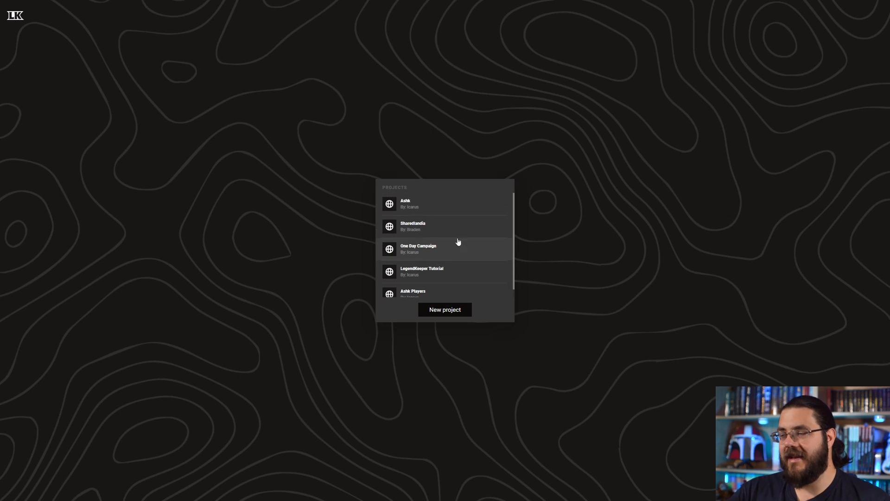
{"action": "scroll", "coordinate": [453, 287], "scroll_direction": "down", "scroll_amount": 1}
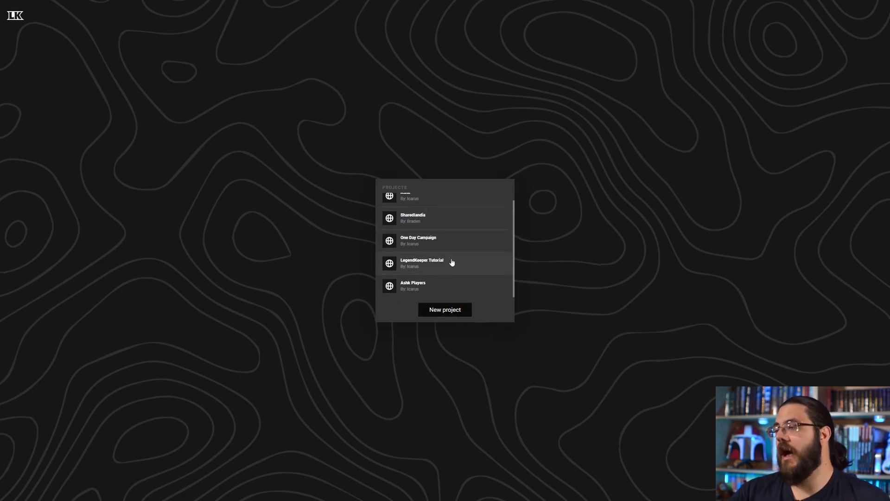
{"action": "left_click", "coordinate": [442, 271]}
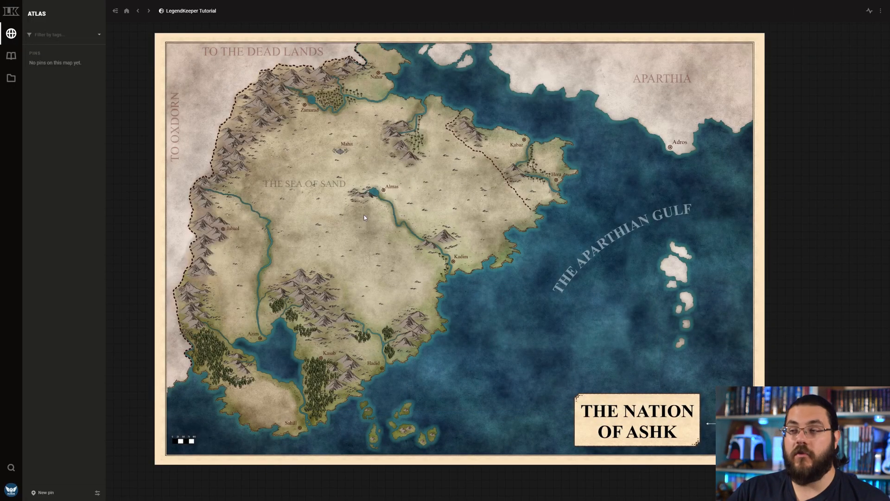
Open the account settings, preview the light theme and return to the dark theme.
{"action": "left_click", "coordinate": [11, 492]}
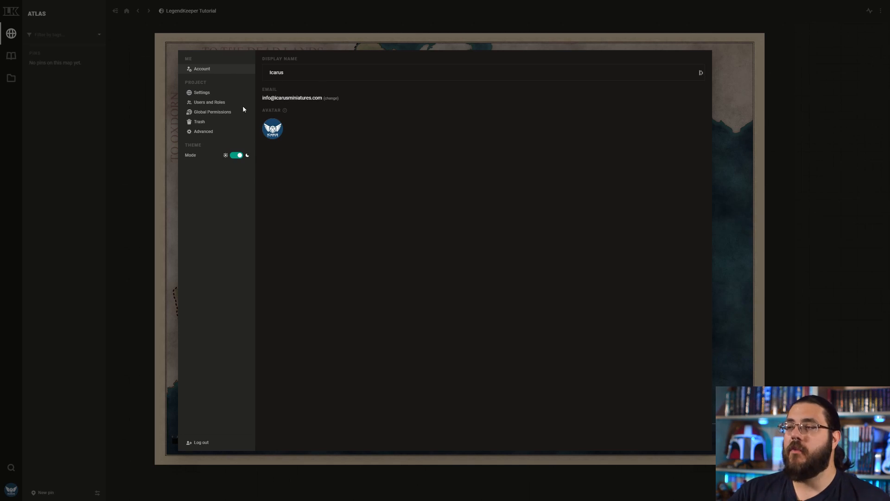
{"action": "left_click", "coordinate": [236, 155]}
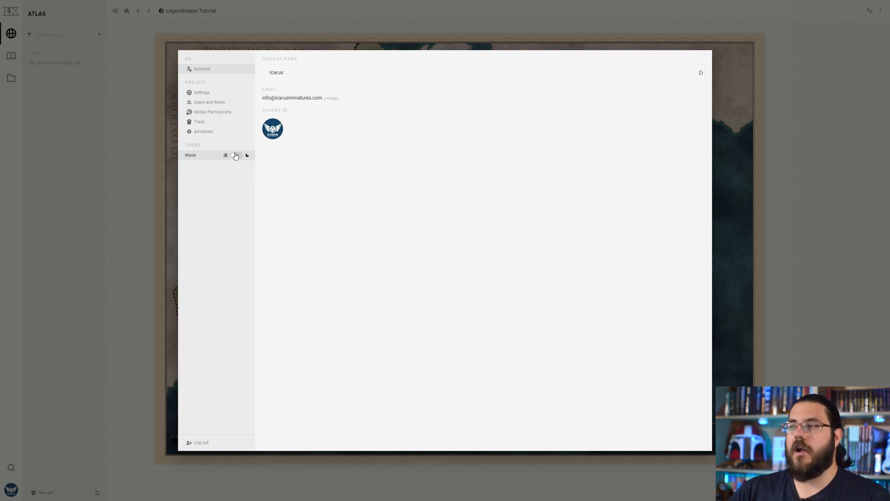
{"action": "left_click", "coordinate": [236, 156]}
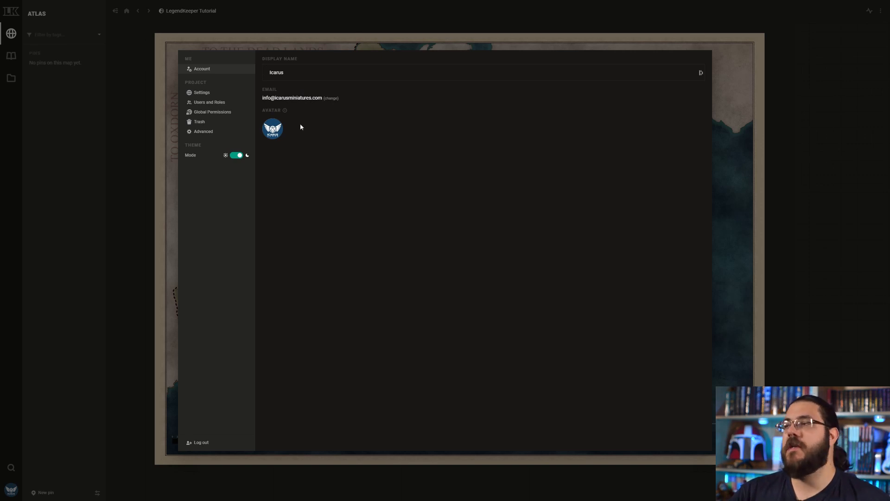
Review the project's Settings, Users and Roles, Global Permissions, Trash and Advanced pages, and leave the settings.
{"action": "left_click", "coordinate": [211, 91]}
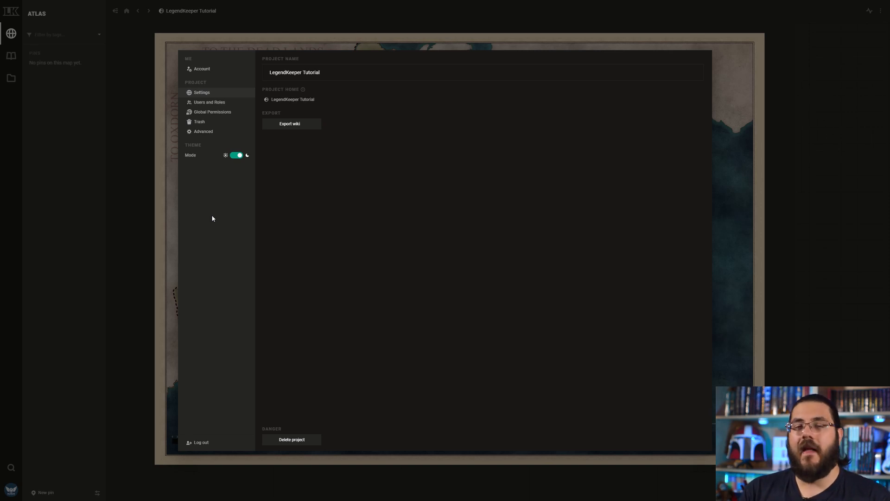
{"action": "left_click", "coordinate": [224, 104]}
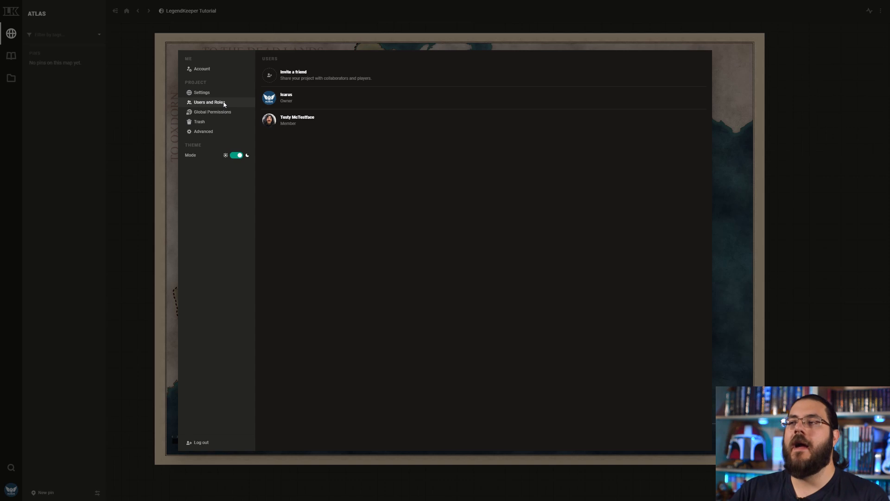
{"action": "left_click", "coordinate": [215, 114]}
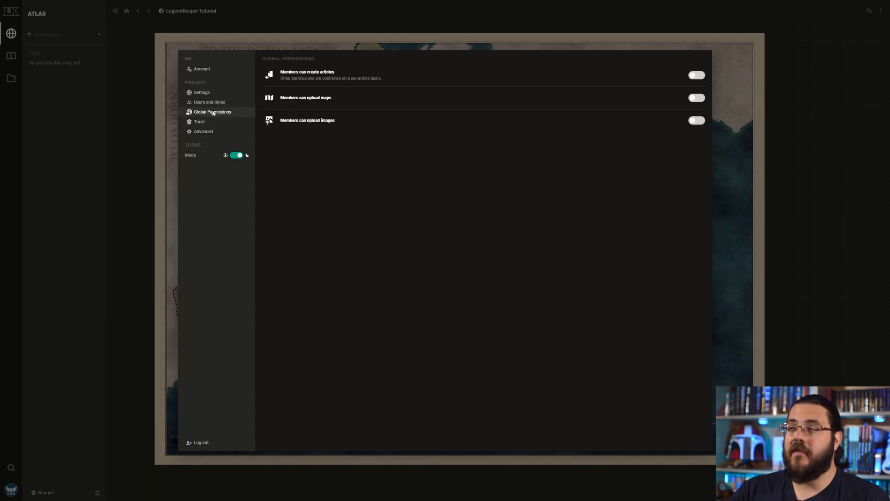
{"action": "left_click", "coordinate": [204, 122]}
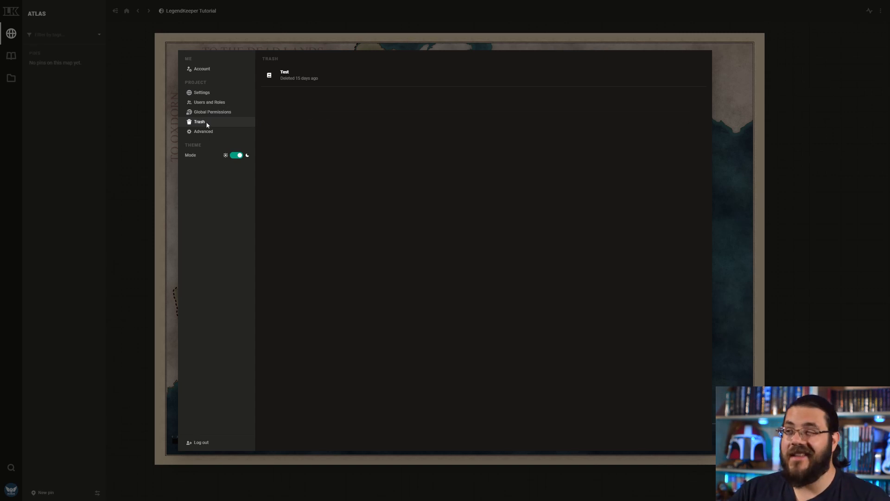
{"action": "left_click", "coordinate": [207, 132]}
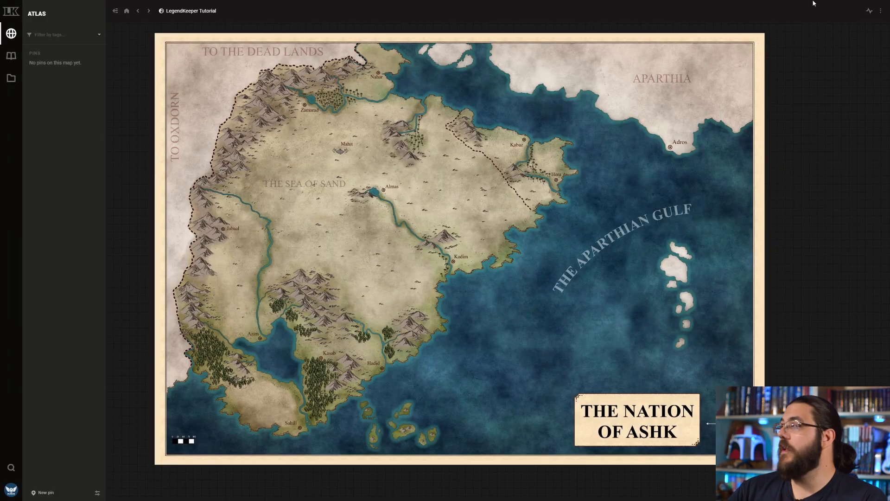
Review the project and page activity logs, and check the help options for Announcements, Feedback and Discord.
{"action": "left_click", "coordinate": [870, 13]}
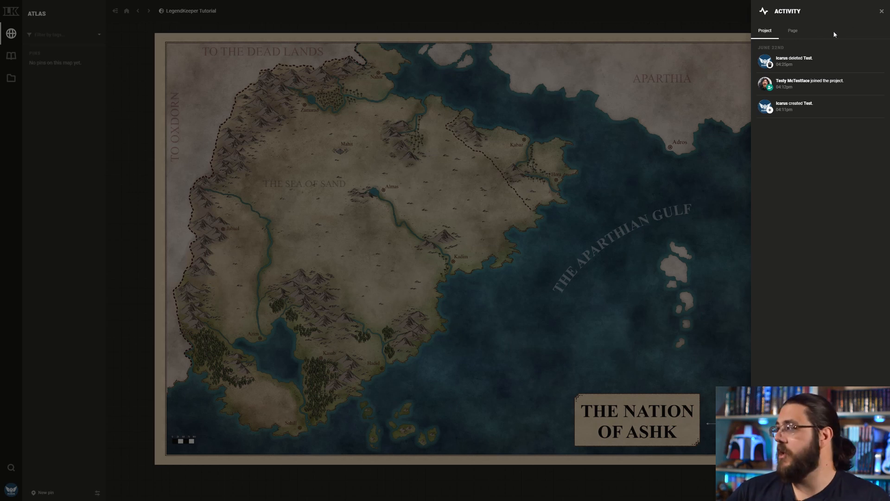
{"action": "left_click", "coordinate": [700, 41]}
{"action": "left_click", "coordinate": [867, 10]}
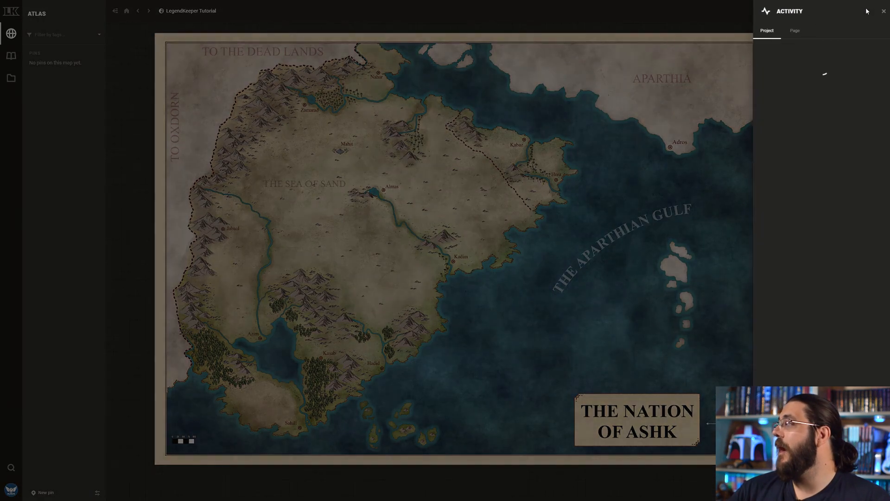
{"action": "left_click", "coordinate": [786, 28]}
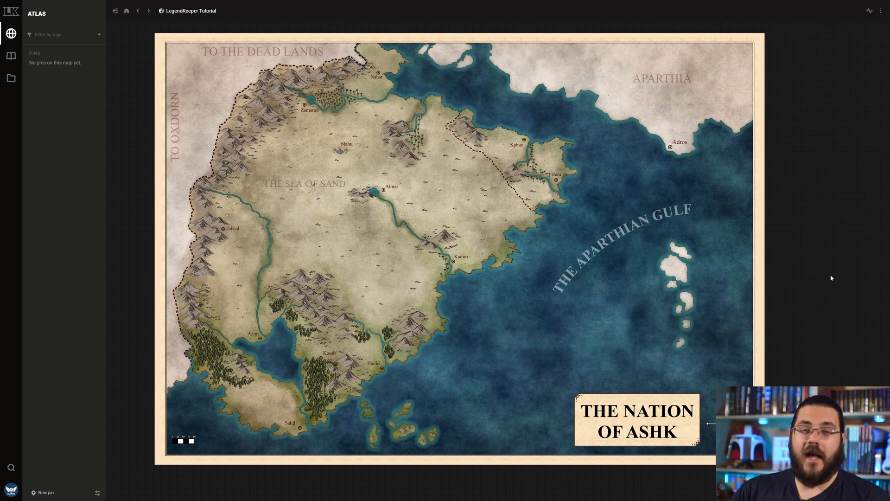
{"action": "left_click", "coordinate": [877, 486]}
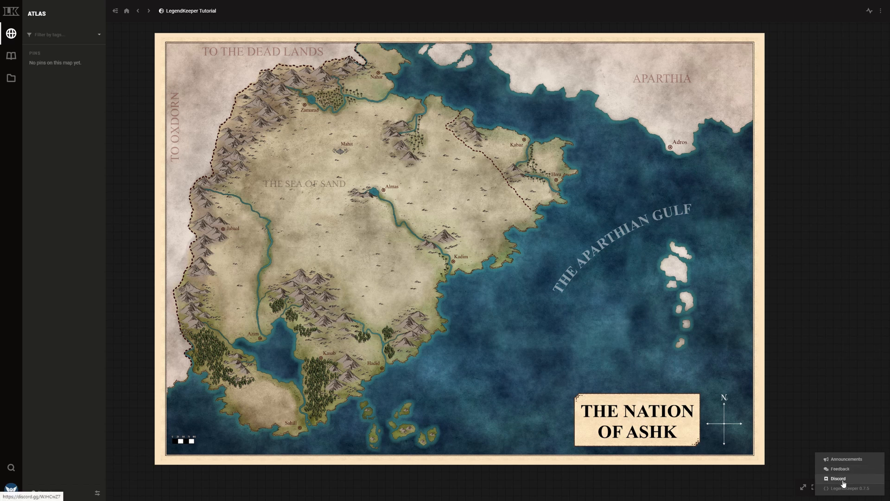
{"action": "left_click", "coordinate": [827, 419]}
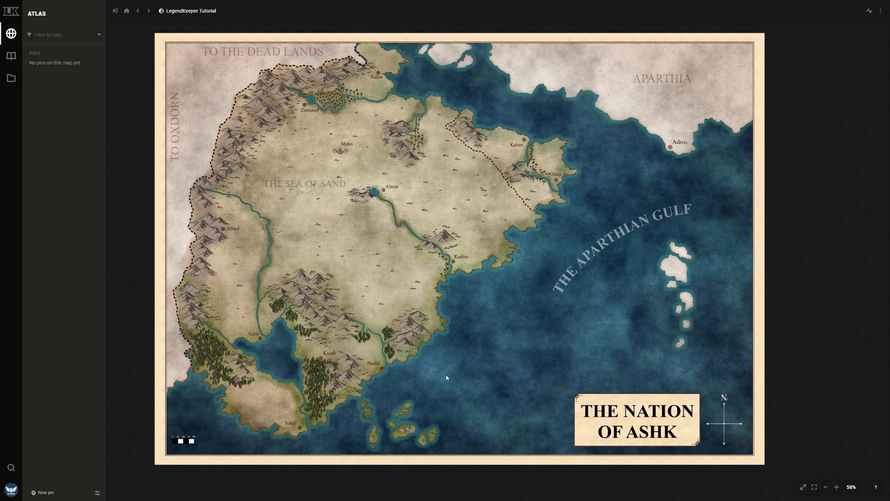
Examine the Nation of Ashk map at different scales, from the Sahill area to the full map and the central region.
{"action": "scroll", "coordinate": [446, 377], "scroll_direction": "up", "scroll_amount": 6}
{"action": "scroll", "coordinate": [448, 366], "scroll_direction": "down", "scroll_amount": 4}
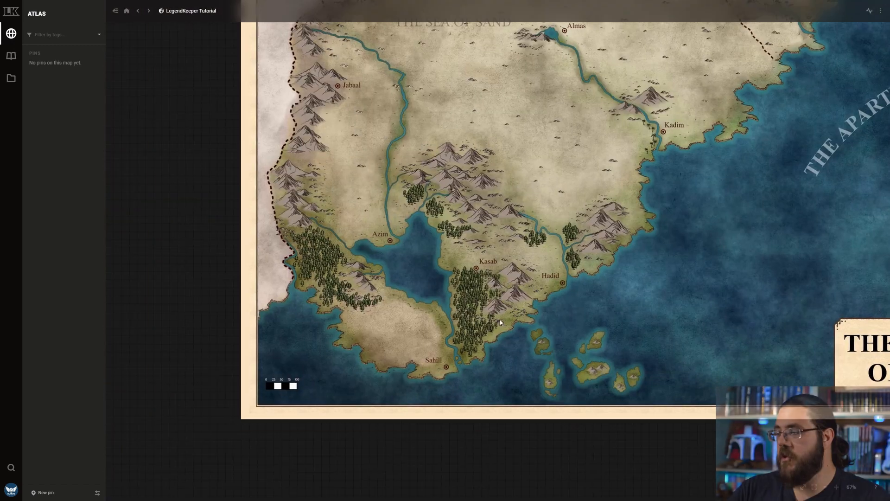
{"action": "scroll", "coordinate": [444, 382], "scroll_direction": "up", "scroll_amount": 5}
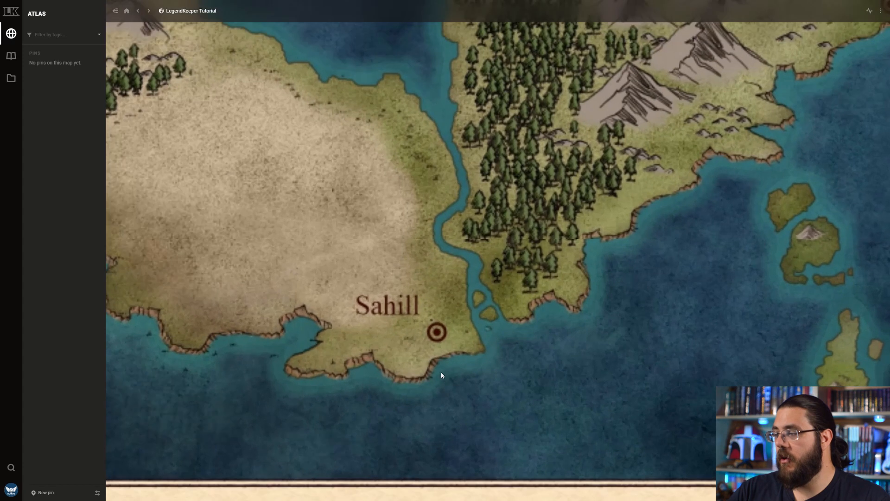
{"action": "scroll", "coordinate": [447, 345], "scroll_direction": "down", "scroll_amount": 5}
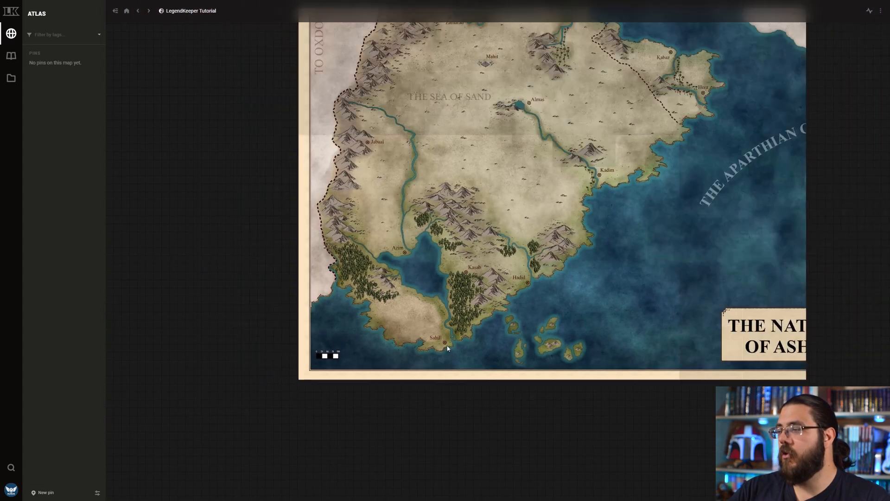
{"action": "scroll", "coordinate": [446, 348], "scroll_direction": "down", "scroll_amount": 4}
{"action": "scroll", "coordinate": [500, 247], "scroll_direction": "up", "scroll_amount": 2}
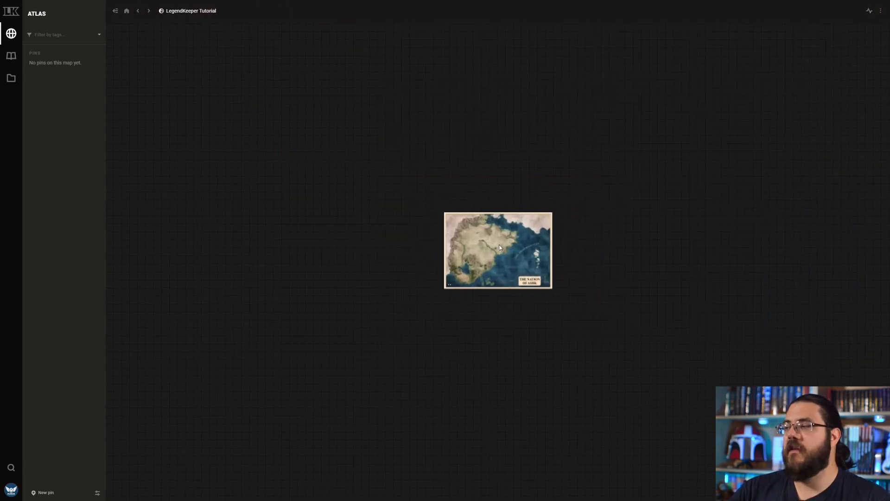
{"action": "scroll", "coordinate": [500, 248], "scroll_direction": "up", "scroll_amount": 4}
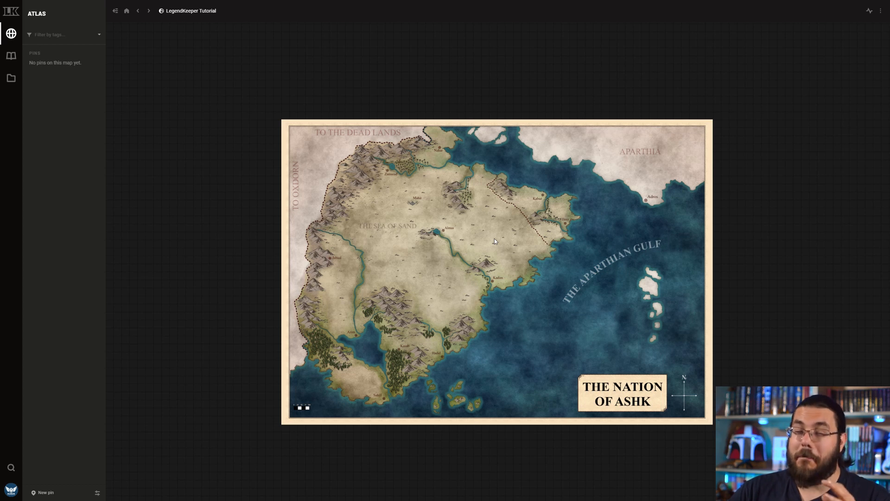
{"action": "scroll", "coordinate": [479, 273], "scroll_direction": "up", "scroll_amount": 2}
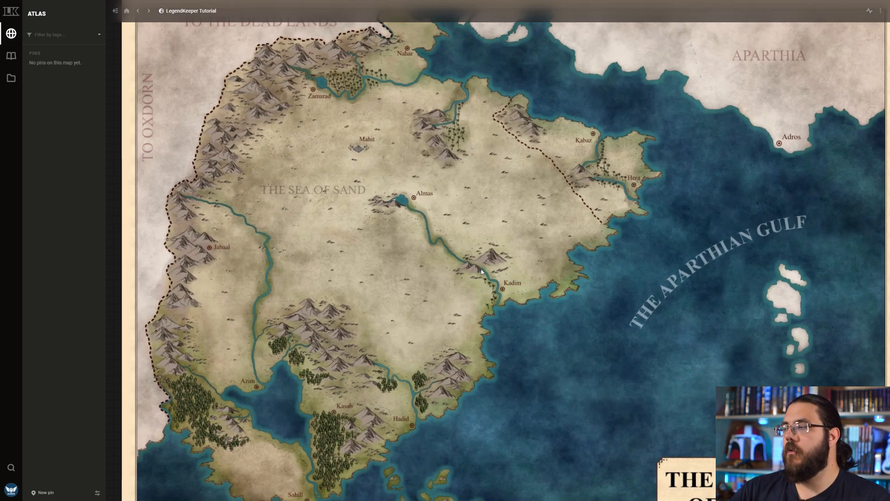
{"action": "left_click_drag", "start_coordinate": [519, 230], "coordinate": [525, 226]}
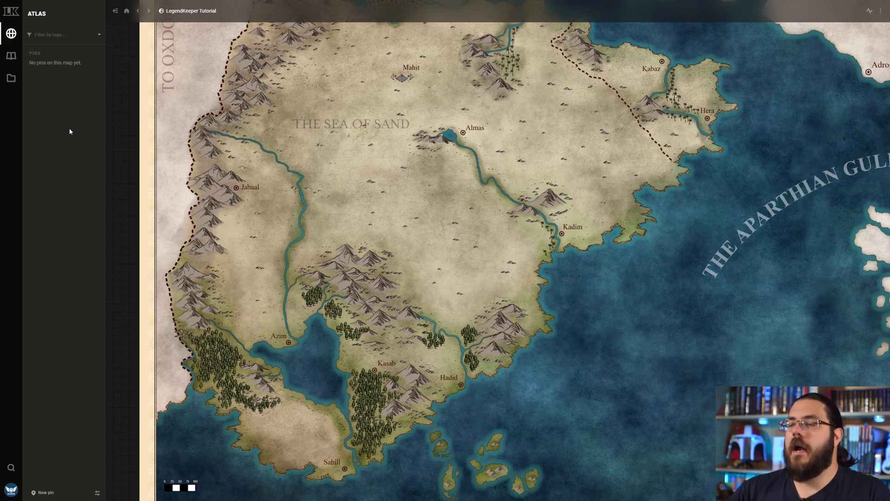
Review the project's Users and Roles and the members' Global Permissions, and close the settings.
{"action": "left_click", "coordinate": [17, 493]}
{"action": "left_click", "coordinate": [207, 103]}
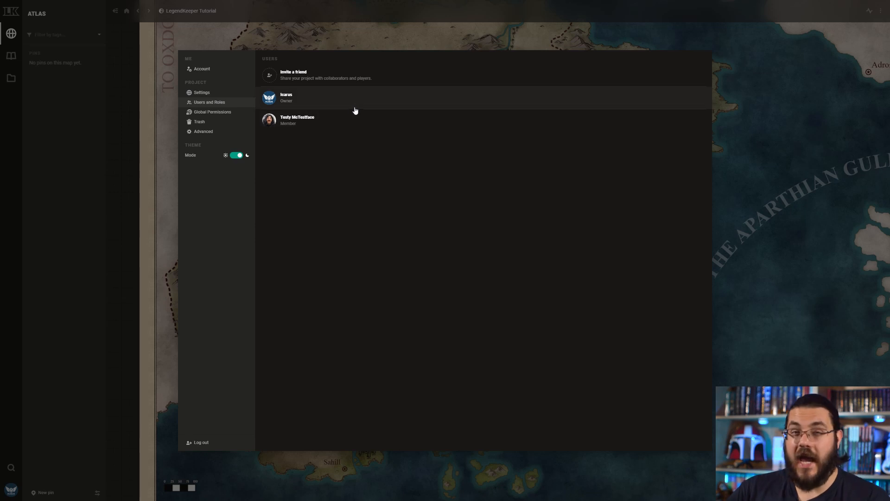
{"action": "left_click", "coordinate": [202, 112]}
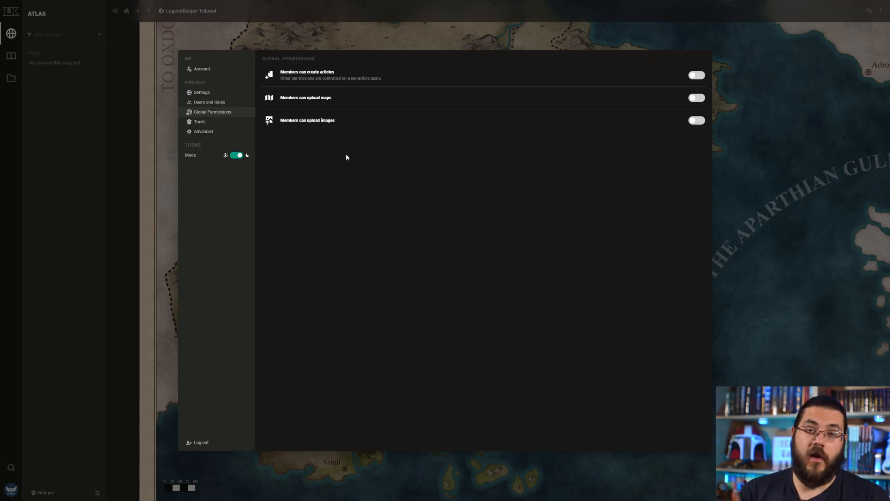
{"action": "key", "text": "Escape"}
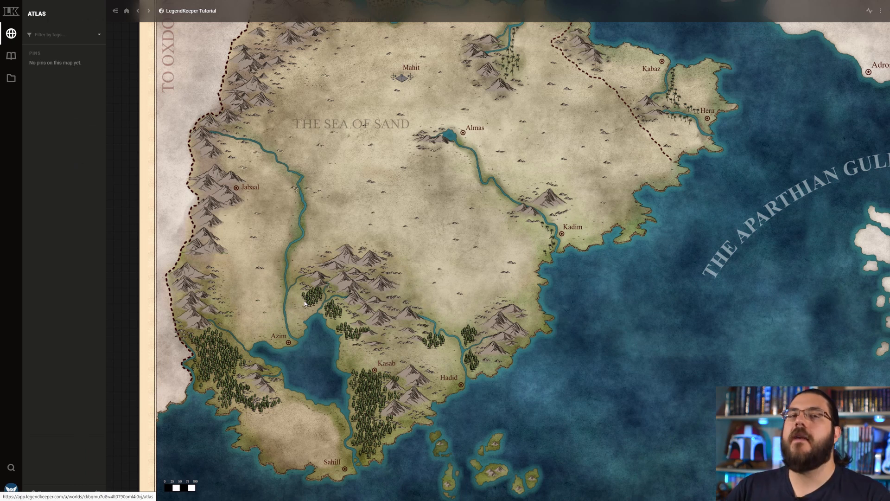
Start a new article pin on the Azim city marker of the map and name it AZIM.
{"action": "left_click_drag", "start_coordinate": [302, 369], "coordinate": [329, 270]}
{"action": "scroll", "coordinate": [295, 256], "scroll_direction": "up", "scroll_amount": 5}
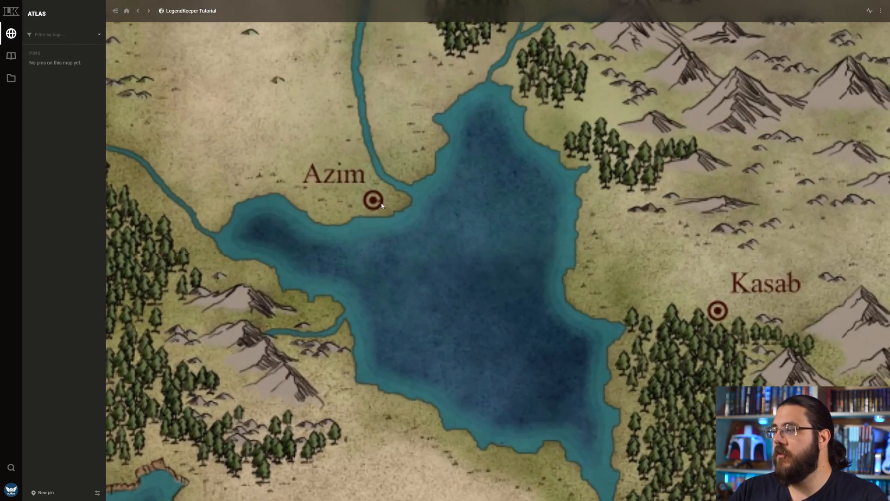
{"action": "left_click_drag", "start_coordinate": [384, 213], "coordinate": [388, 244]}
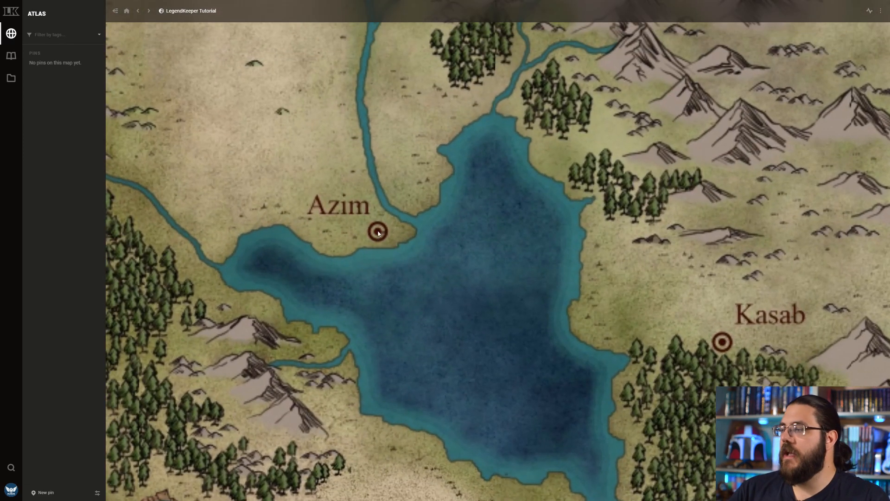
{"action": "right_click", "coordinate": [377, 231]}
{"action": "left_click", "coordinate": [409, 240]}
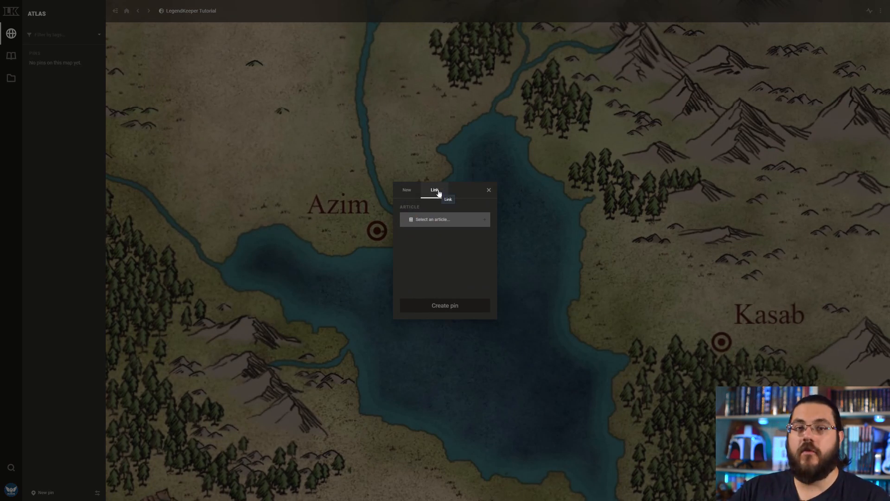
{"action": "left_click", "coordinate": [408, 191]}
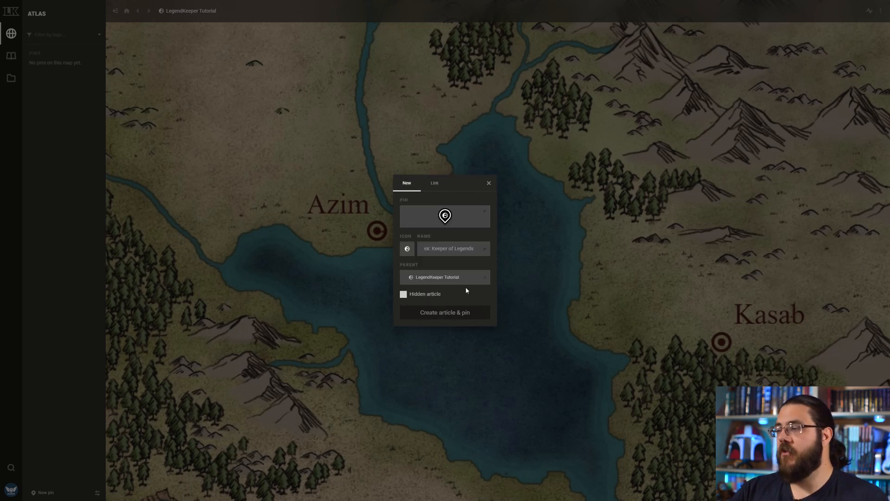
{"action": "type", "text": "AZIM"}
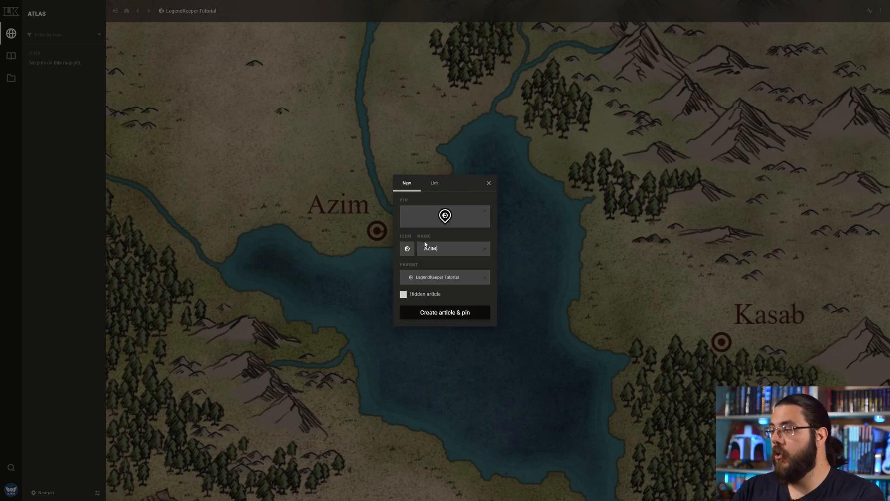
Search the icons for "coi" and give the AZIM article the stacked coins icon.
{"action": "left_click", "coordinate": [407, 248]}
{"action": "type", "text": "coi"}
{"action": "left_click", "coordinate": [419, 320]}
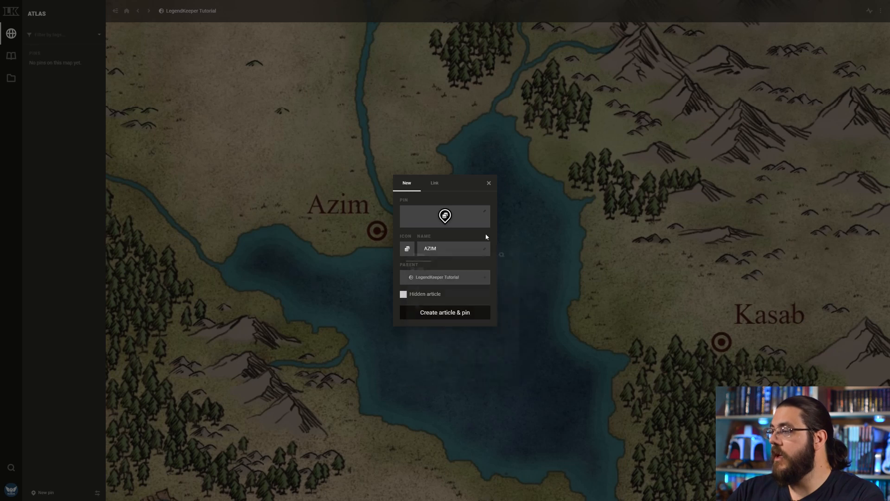
Compare the shield, flag and diamond pin shapes, and style the AZIM pin as an orange flag.
{"action": "left_click", "coordinate": [475, 217]}
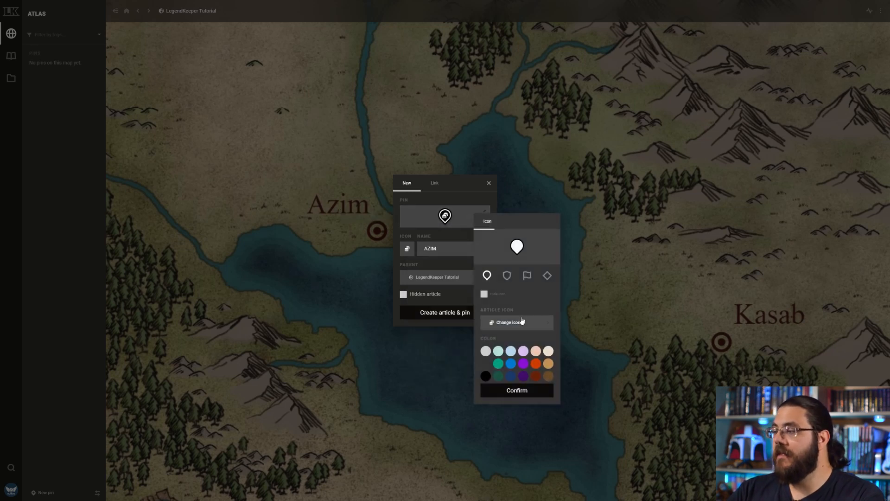
{"action": "left_click", "coordinate": [443, 220]}
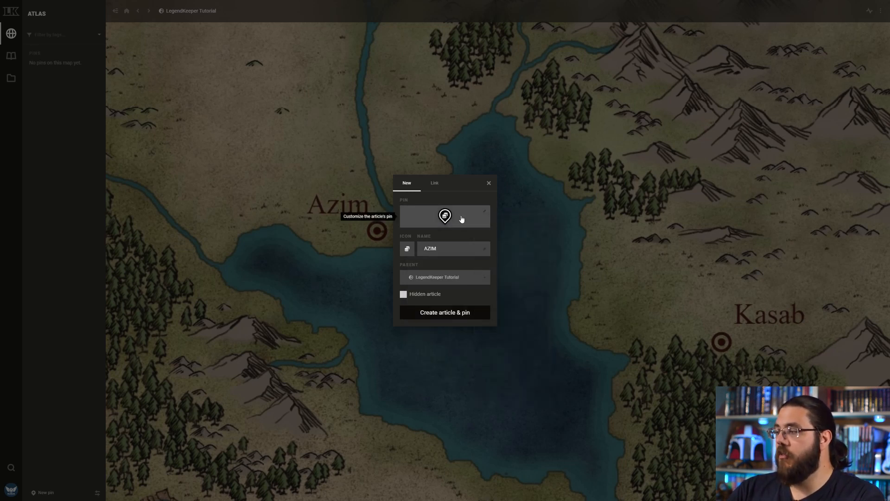
{"action": "left_click", "coordinate": [461, 218]}
{"action": "left_click", "coordinate": [493, 277]}
{"action": "left_click", "coordinate": [513, 277]}
{"action": "left_click", "coordinate": [533, 277]}
{"action": "left_click", "coordinate": [493, 277]}
{"action": "left_click", "coordinate": [513, 276]}
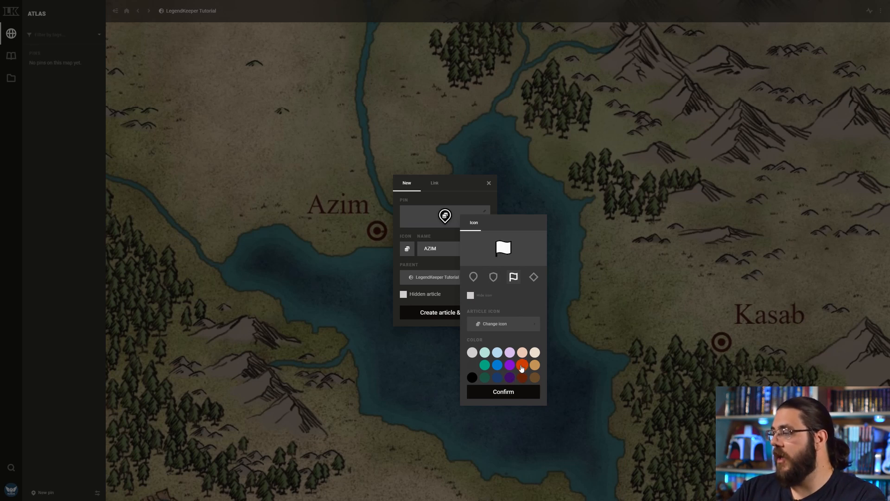
{"action": "left_click", "coordinate": [522, 366]}
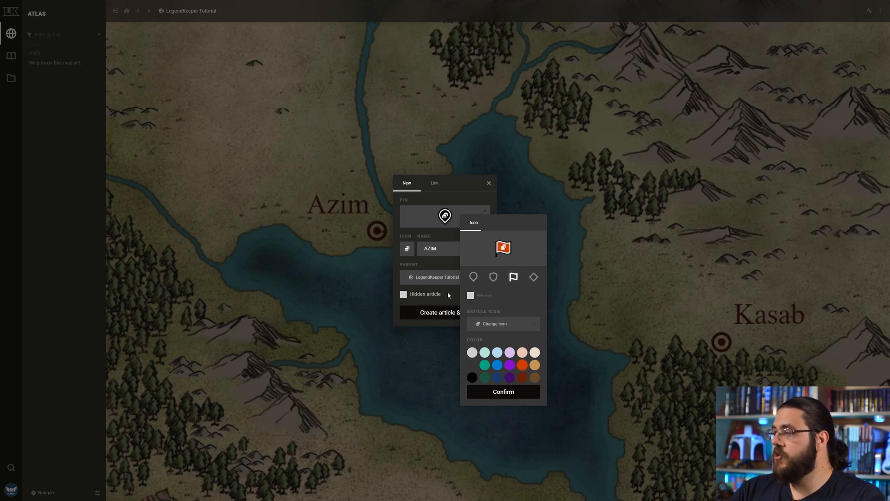
Try the checkbox option beneath the pin shapes, leave it cleared, and confirm the pin design.
{"action": "left_click", "coordinate": [471, 297]}
{"action": "left_click", "coordinate": [471, 298]}
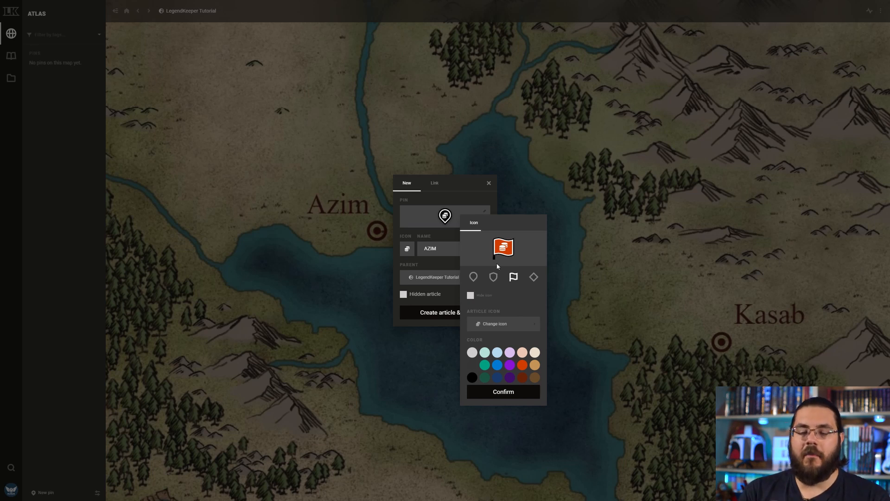
{"action": "left_click", "coordinate": [471, 297]}
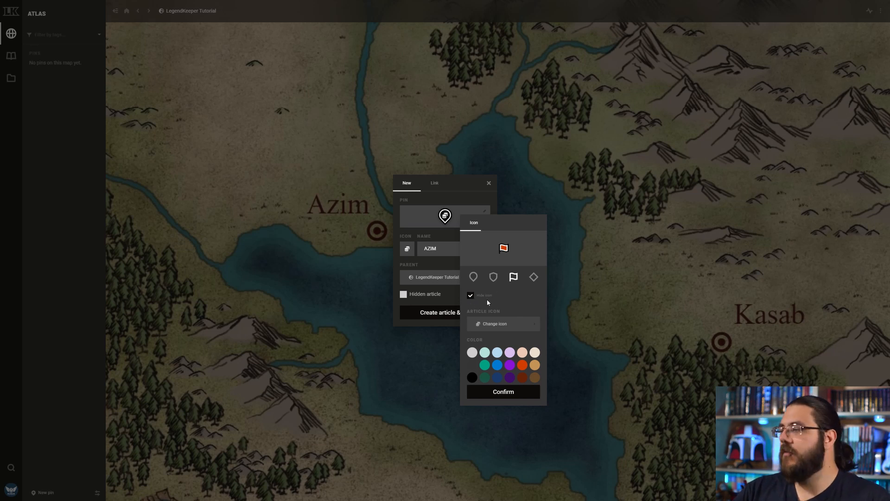
{"action": "left_click", "coordinate": [471, 295]}
{"action": "left_click", "coordinate": [497, 390]}
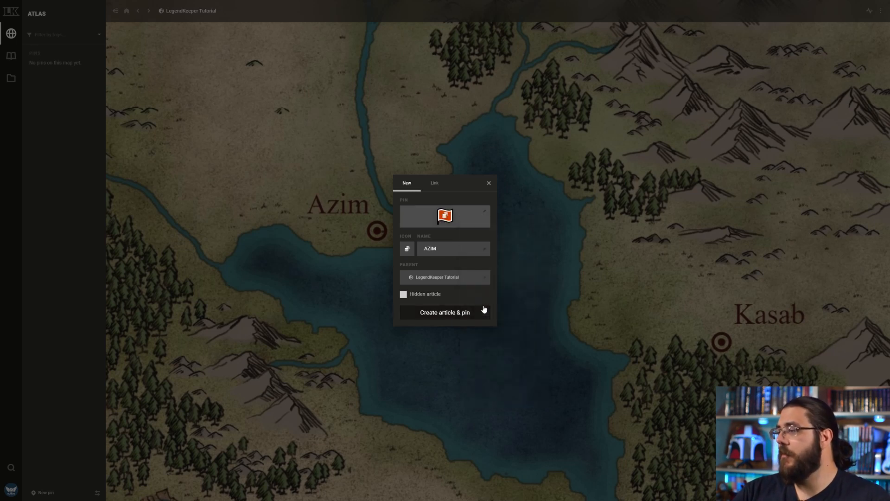
Create the AZIM article and pin with LegendKeeper Tutorial kept as the parent.
{"action": "left_click", "coordinate": [447, 280]}
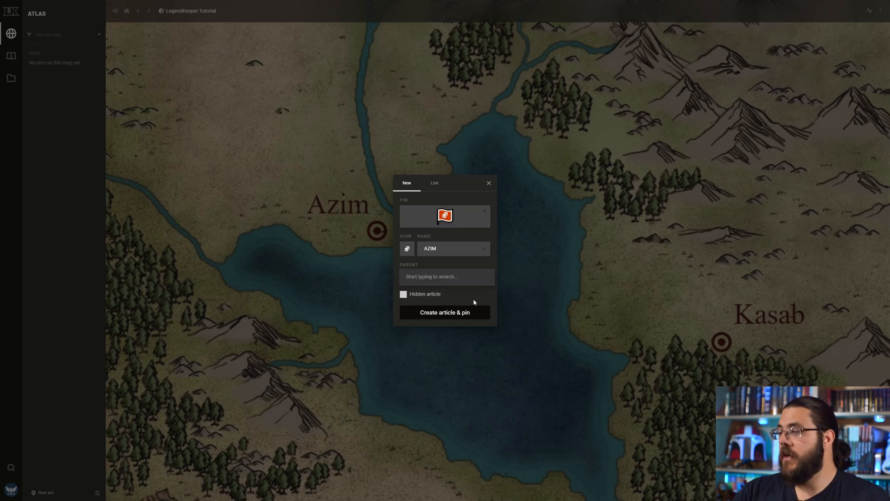
{"action": "left_click", "coordinate": [433, 284]}
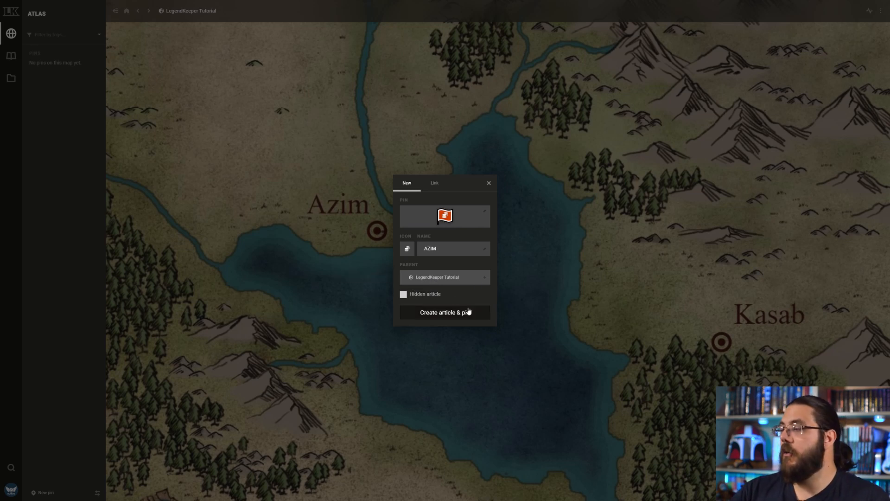
{"action": "left_click", "coordinate": [443, 313]}
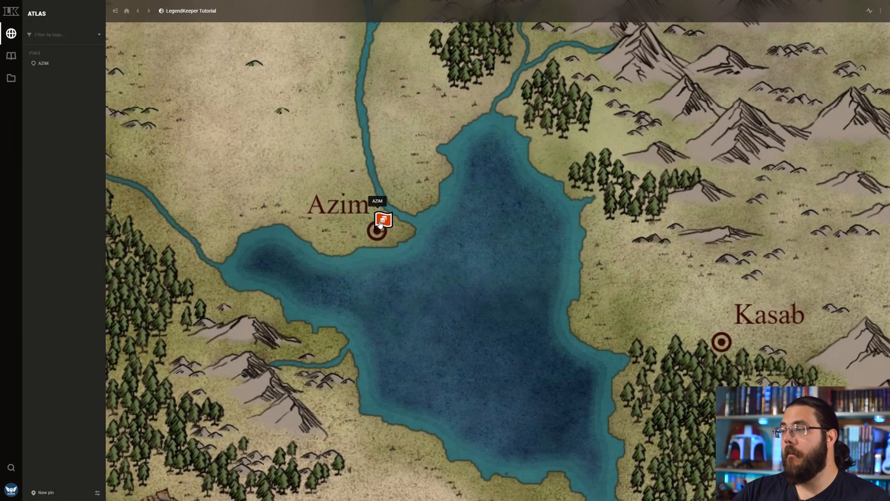
View the AZIM pin at different map scales and turn on Pin Clustering for the atlas.
{"action": "scroll", "coordinate": [440, 246], "scroll_direction": "down", "scroll_amount": 5}
{"action": "scroll", "coordinate": [468, 258], "scroll_direction": "down", "scroll_amount": 10}
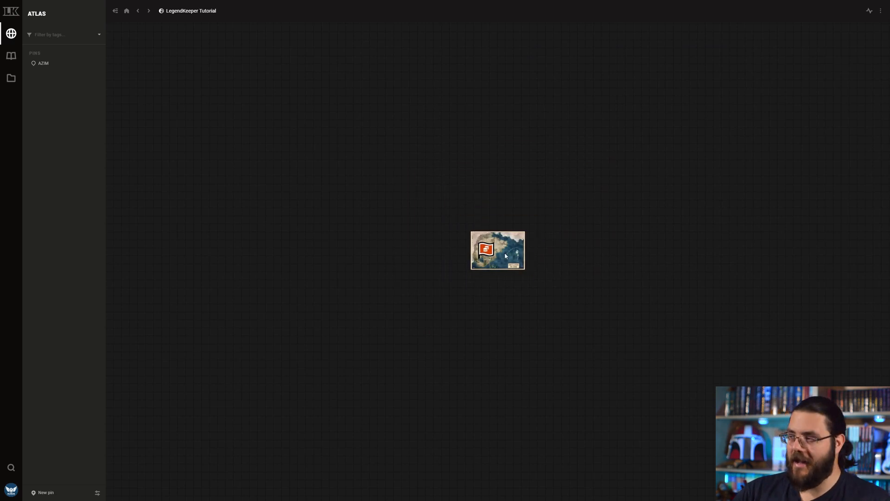
{"action": "scroll", "coordinate": [505, 252], "scroll_direction": "up", "scroll_amount": 8}
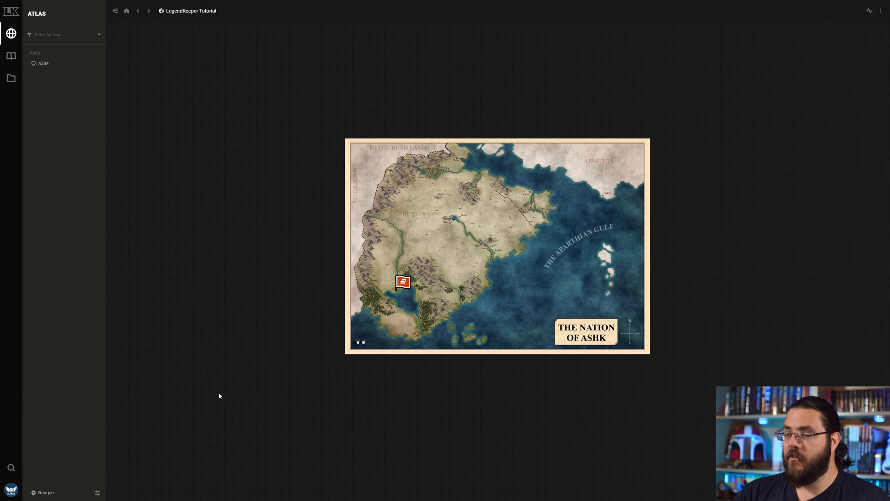
{"action": "left_click", "coordinate": [96, 495]}
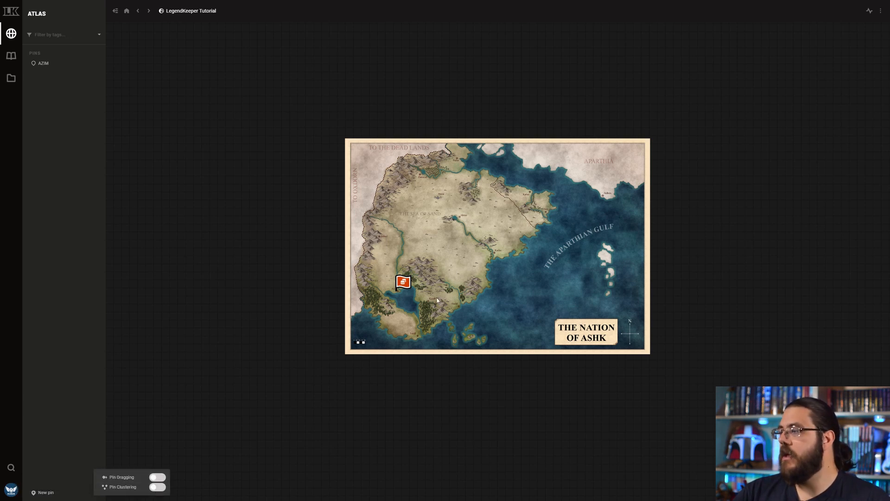
{"action": "left_click", "coordinate": [157, 489]}
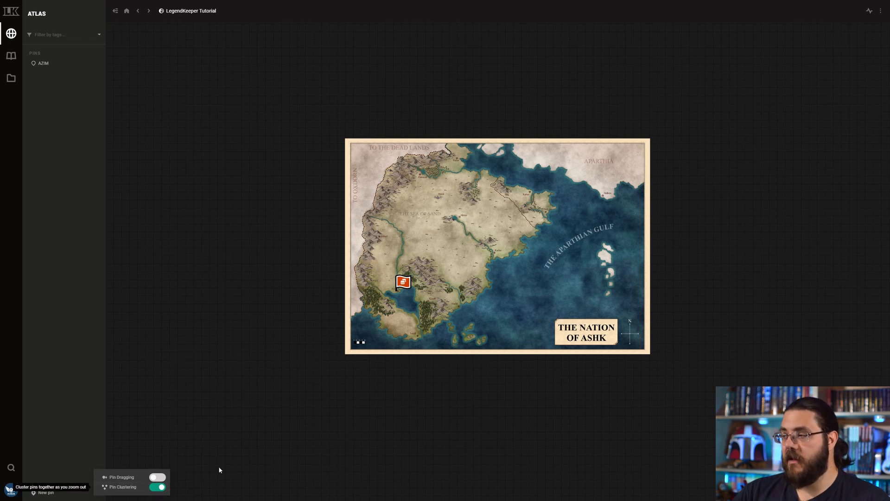
{"action": "left_click", "coordinate": [469, 286]}
Check the AZIM pin with clustering enabled at several map scales, and review the pin options once more.
{"action": "scroll", "coordinate": [469, 285], "scroll_direction": "up", "scroll_amount": 2}
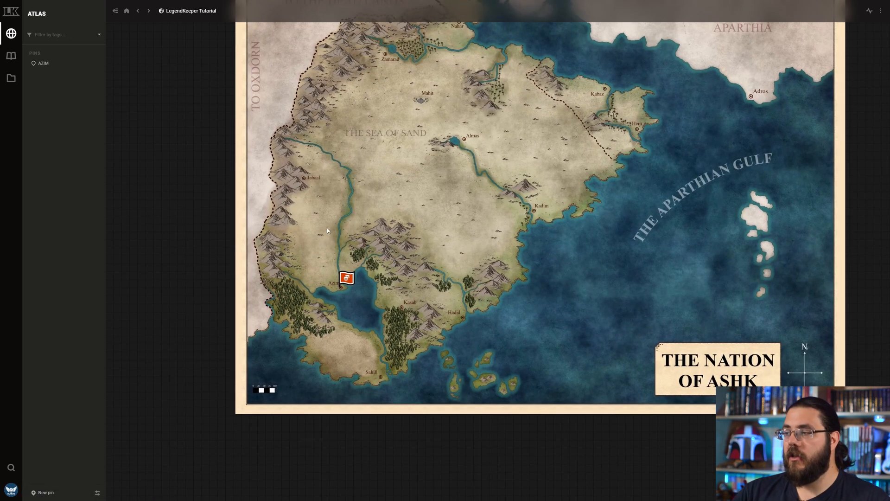
{"action": "scroll", "coordinate": [477, 268], "scroll_direction": "down", "scroll_amount": 7}
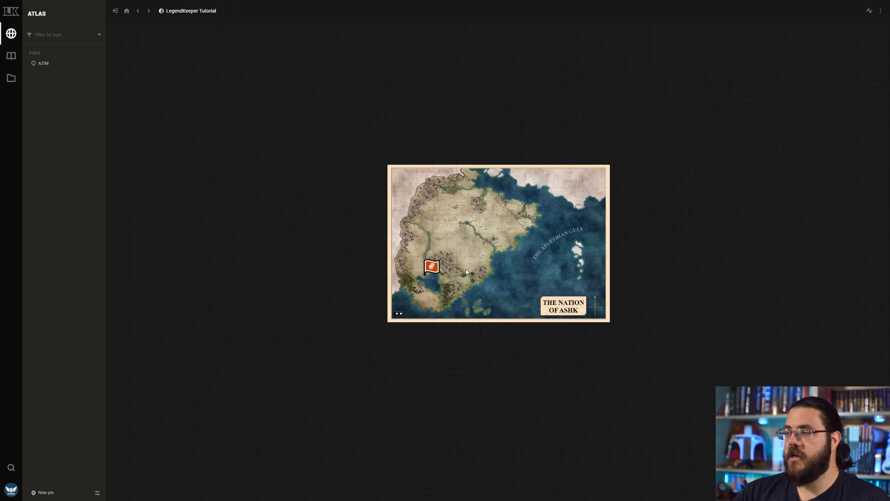
{"action": "scroll", "coordinate": [491, 268], "scroll_direction": "up", "scroll_amount": 3}
{"action": "scroll", "coordinate": [491, 269], "scroll_direction": "up", "scroll_amount": 3}
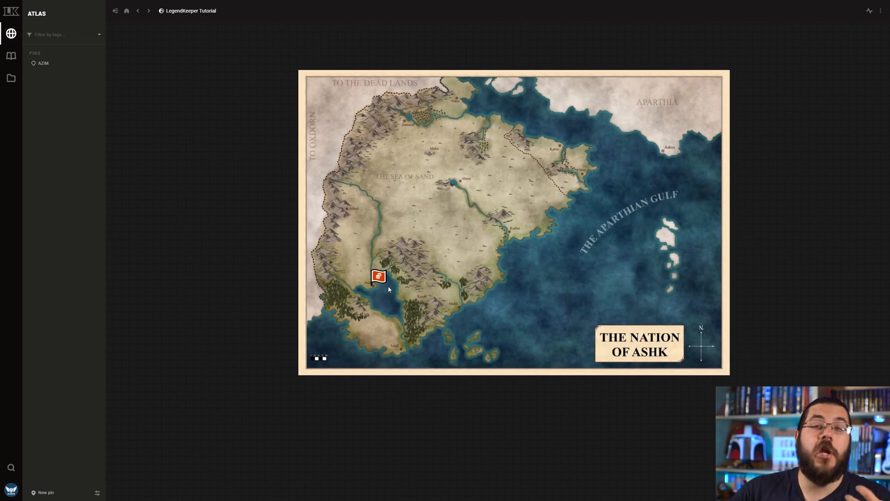
{"action": "left_click", "coordinate": [97, 493]}
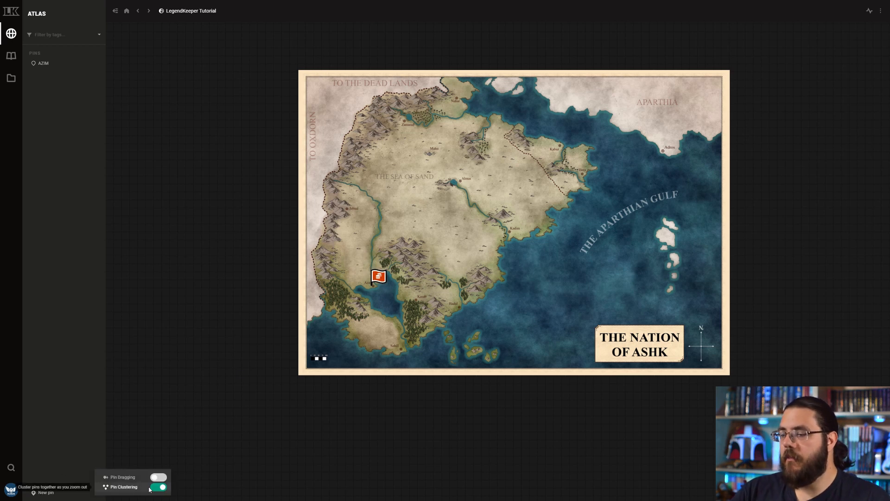
{"action": "left_click", "coordinate": [402, 306]}
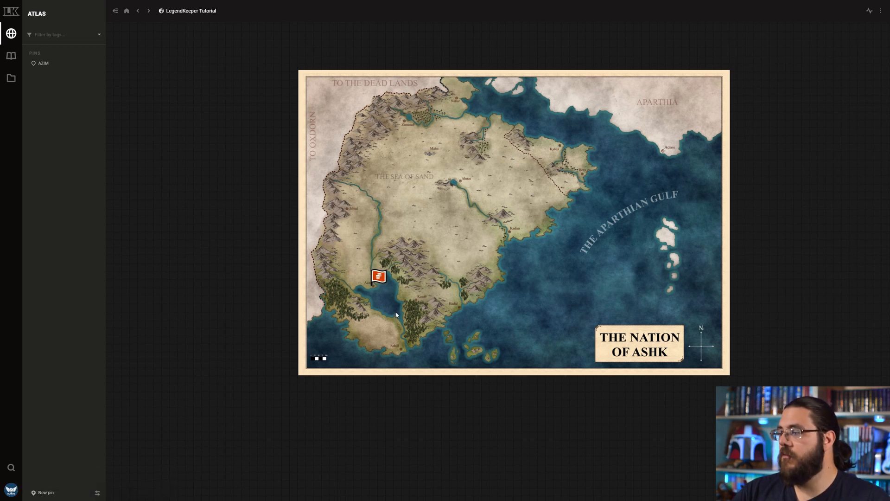
Open the AZIM article from its flag pin on the map and put it into editing.
{"action": "scroll", "coordinate": [395, 311], "scroll_direction": "up", "scroll_amount": 4}
{"action": "left_click_drag", "start_coordinate": [354, 220], "coordinate": [433, 288]}
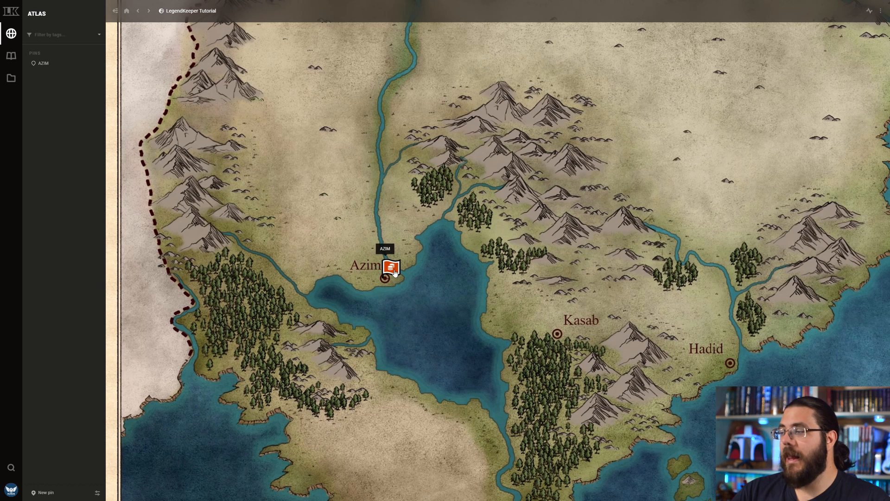
{"action": "left_click", "coordinate": [394, 273]}
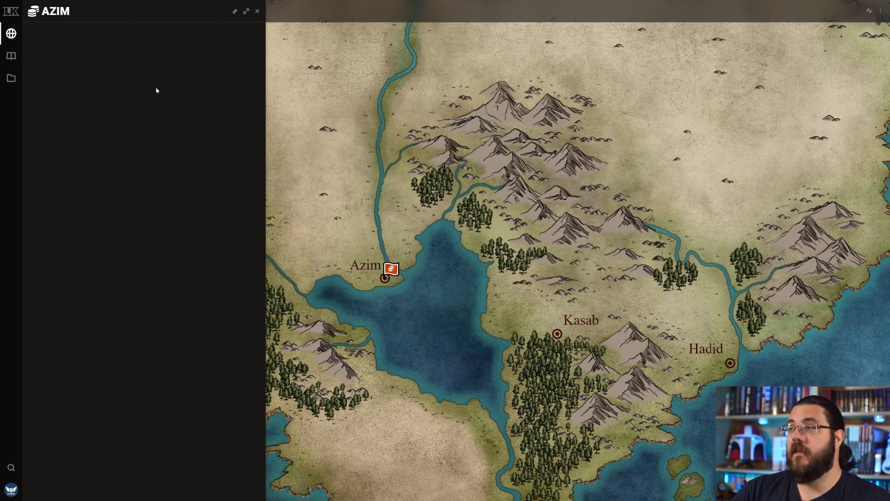
{"action": "left_click", "coordinate": [235, 12]}
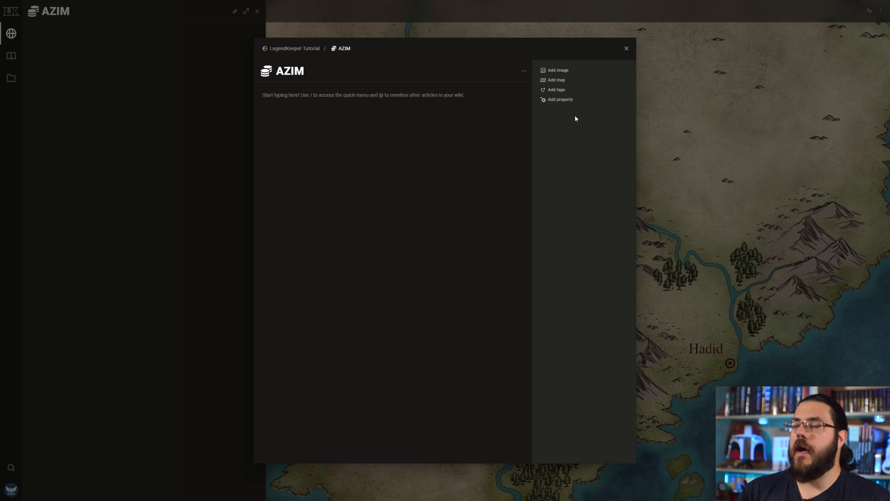
Add the pink city map with the river and bay from My Images as the AZIM article's image.
{"action": "left_click", "coordinate": [564, 73]}
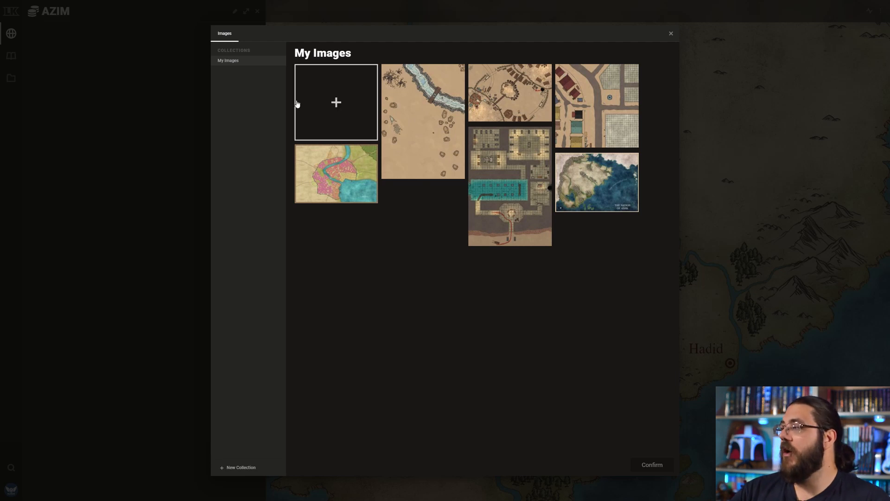
{"action": "left_click", "coordinate": [349, 175]}
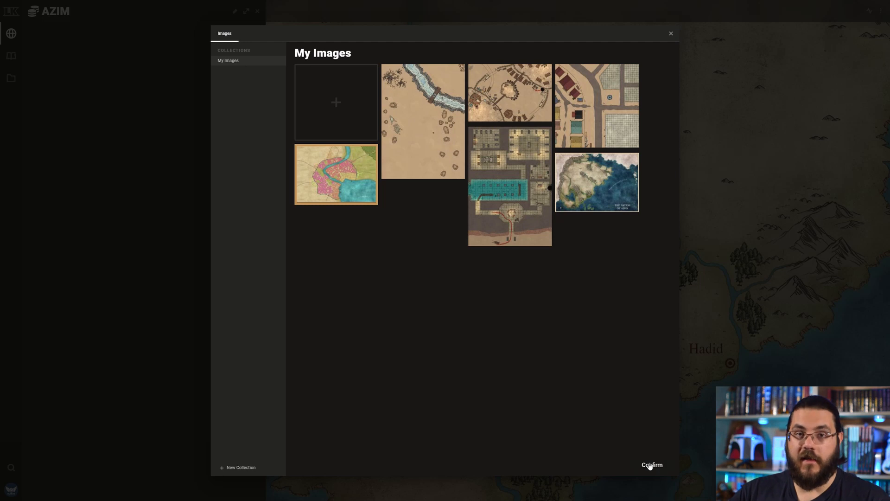
{"action": "left_click", "coordinate": [652, 465]}
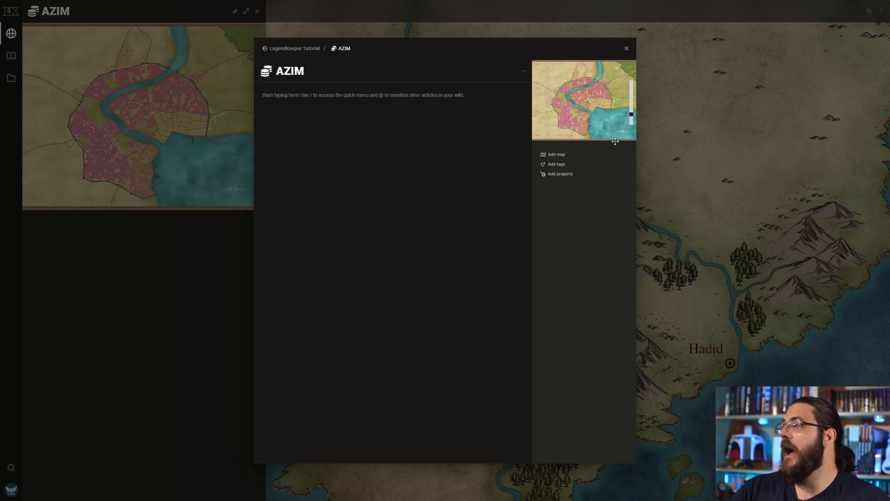
{"action": "mouse_move", "coordinate": [621, 109]}
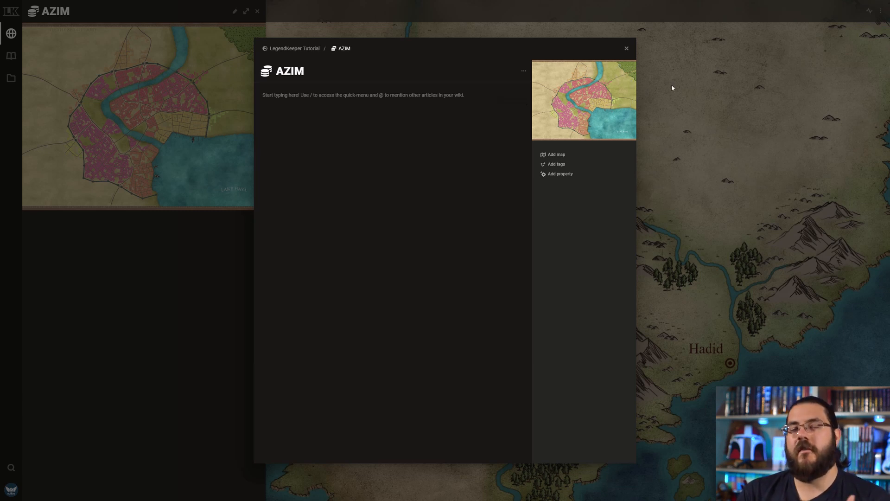
Upload Azim 2_compressed.jpg from the Azim folder and attach it as the AZIM article's map.
{"action": "left_click", "coordinate": [558, 158]}
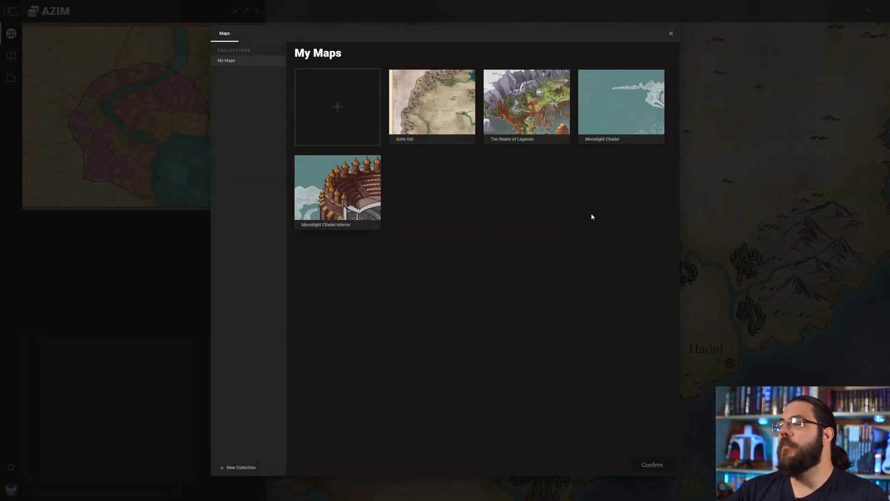
{"action": "left_click", "coordinate": [347, 101]}
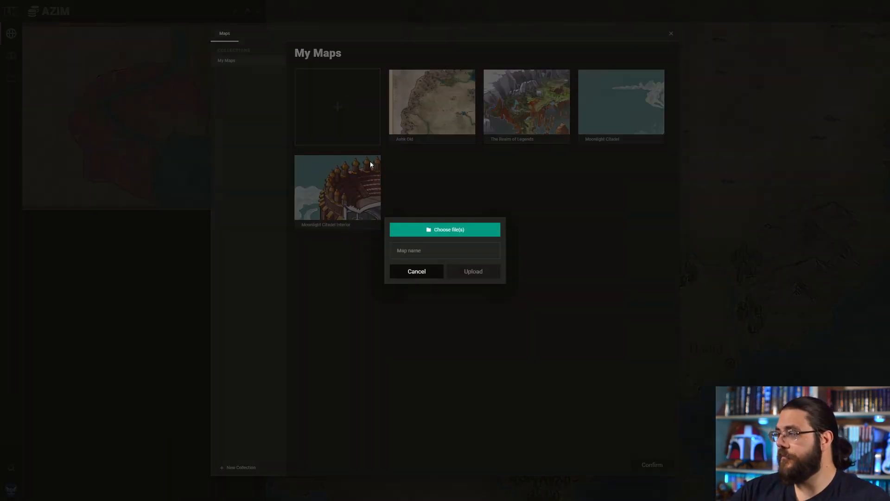
{"action": "left_click", "coordinate": [447, 234]}
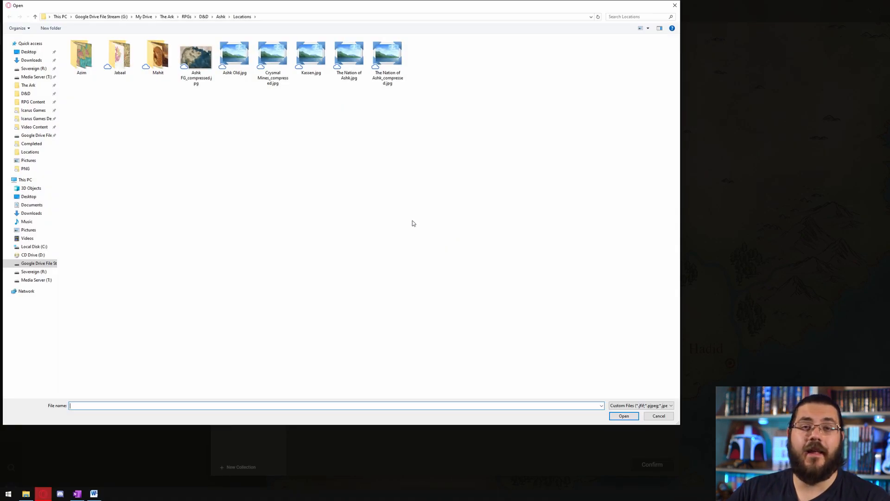
{"action": "double_click", "coordinate": [82, 56]}
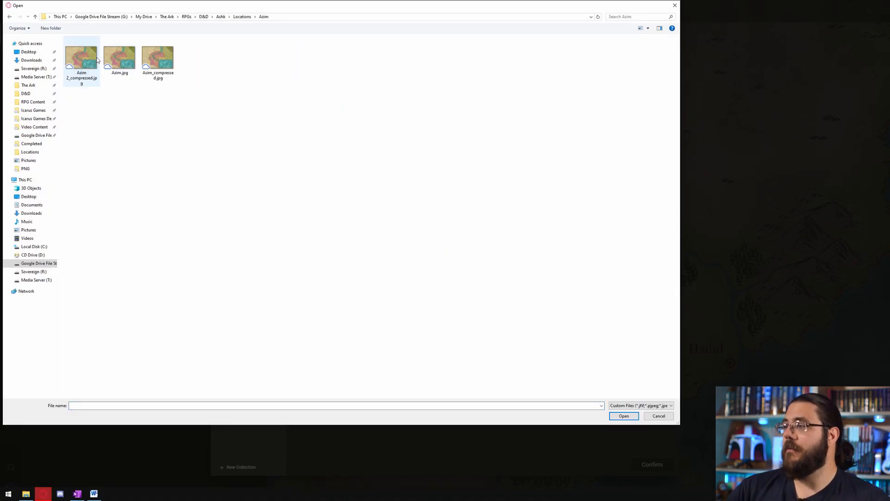
{"action": "double_click", "coordinate": [81, 50]}
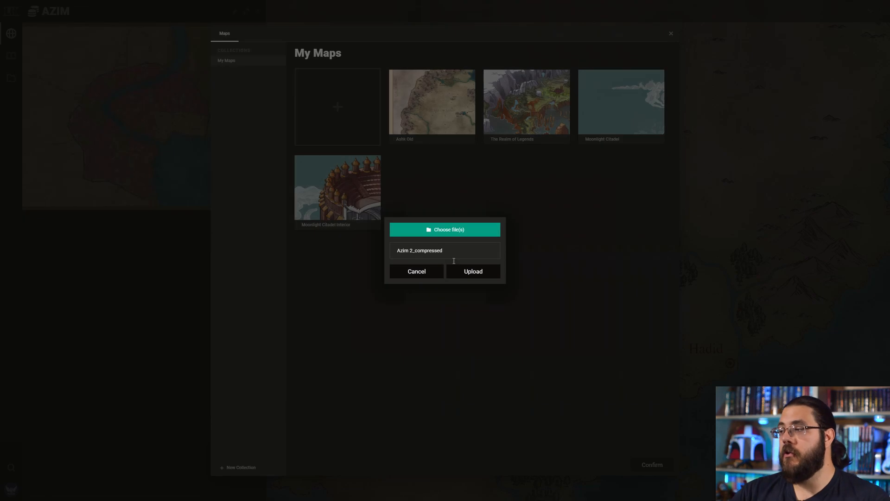
{"action": "left_click", "coordinate": [467, 269]}
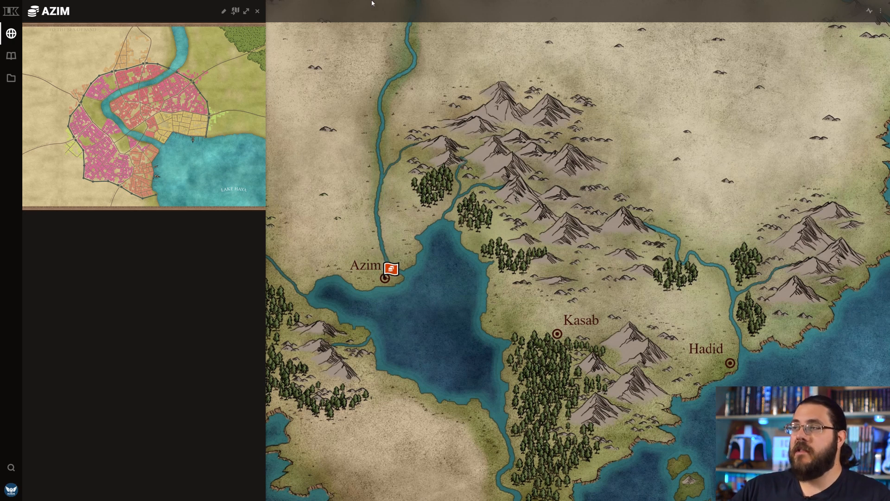
View the AZIM city map up close, and return to the LegendKeeper Tutorial world map.
{"action": "left_click", "coordinate": [235, 13]}
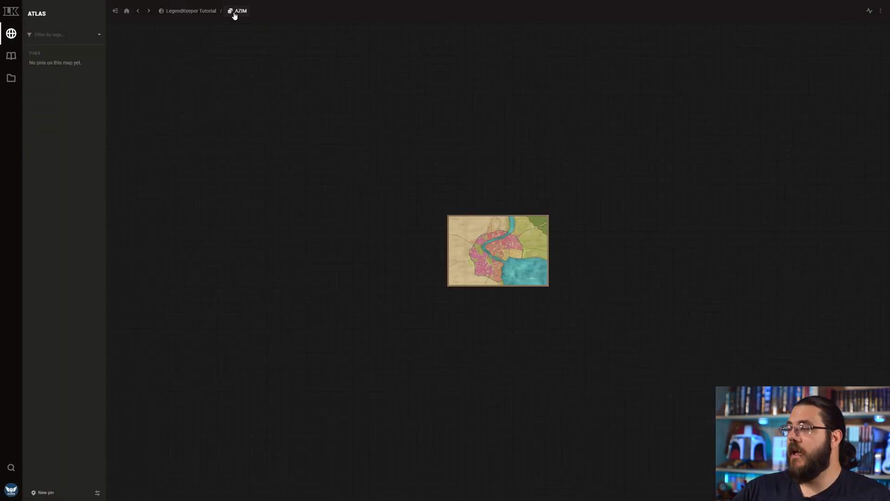
{"action": "scroll", "coordinate": [561, 206], "scroll_direction": "up", "scroll_amount": 3}
{"action": "scroll", "coordinate": [401, 268], "scroll_direction": "up", "scroll_amount": 2}
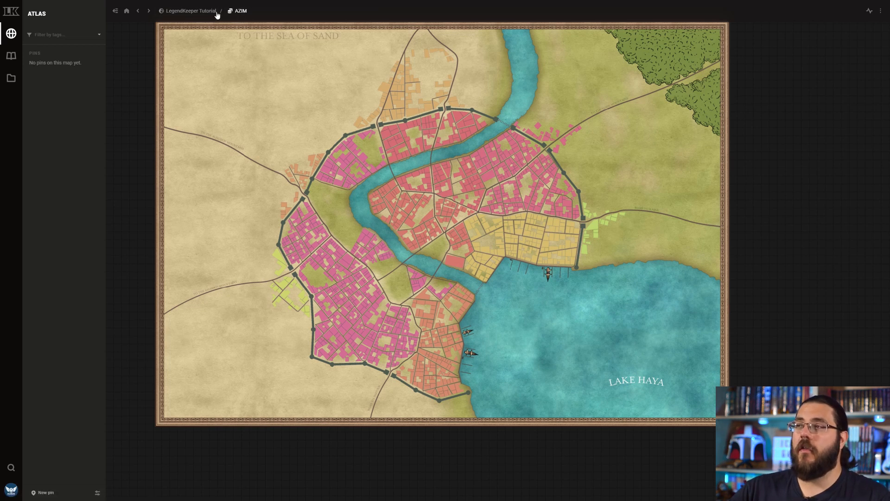
{"action": "left_click", "coordinate": [175, 12]}
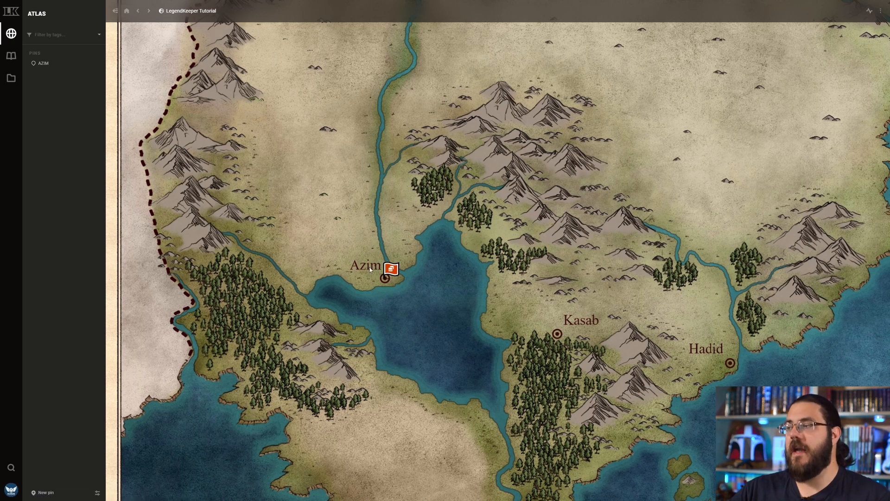
Reopen the AZIM article for editing from its flag pin and add the tags City State and Azim.
{"action": "left_click", "coordinate": [391, 269]}
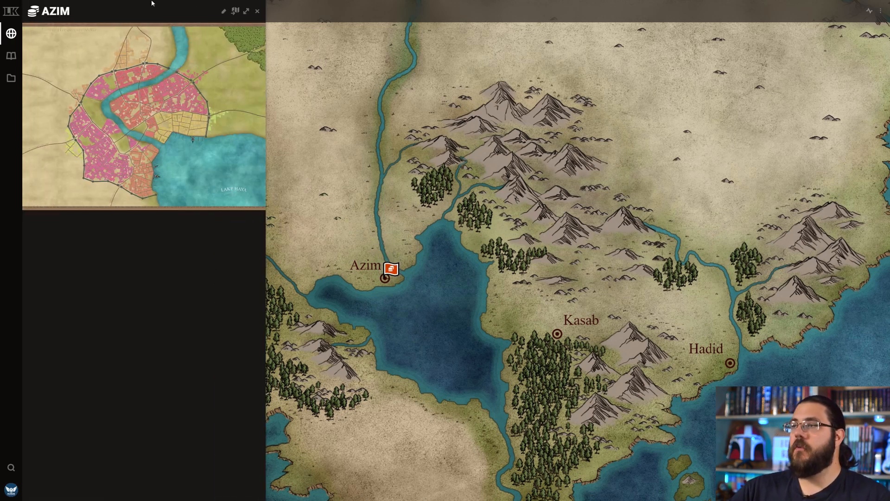
{"action": "left_click", "coordinate": [223, 15]}
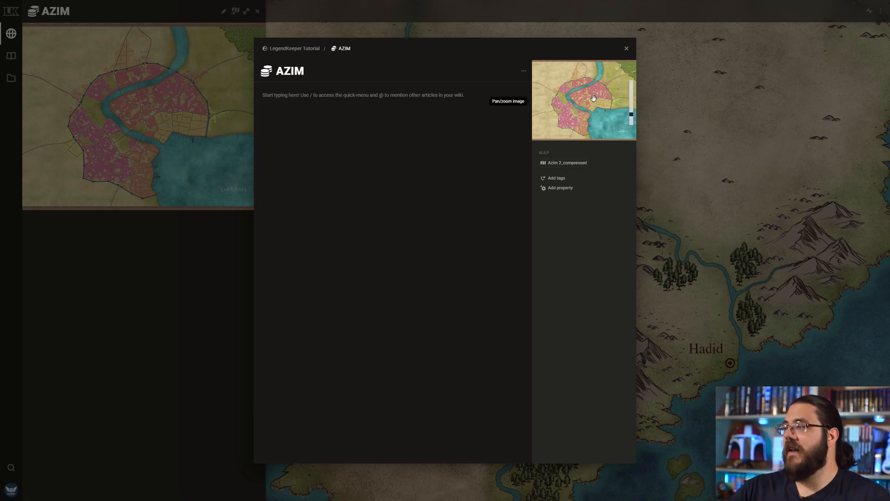
{"action": "left_click", "coordinate": [556, 180]}
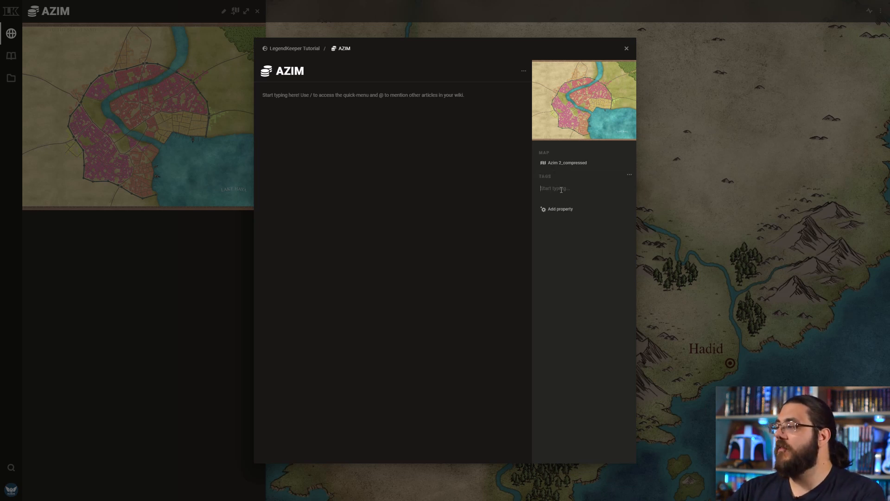
{"action": "type", "text": "City State"}
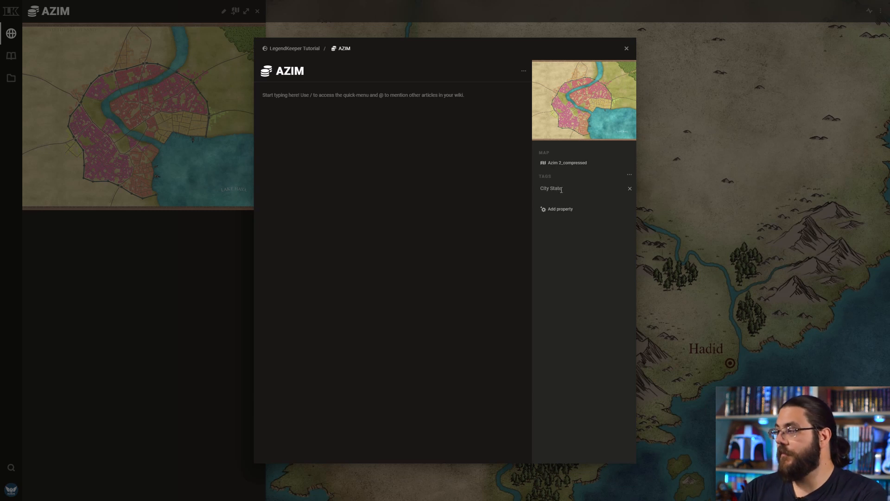
{"action": "key", "text": "Return"}
{"action": "type", "text": "Azim"}
{"action": "key", "text": "Return"}
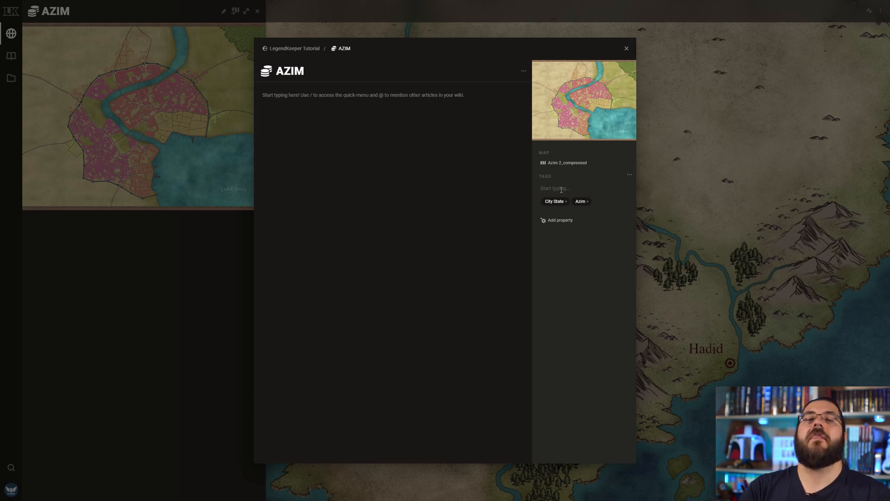
Check which property types can be added to the AZIM article.
{"action": "left_click", "coordinate": [570, 225]}
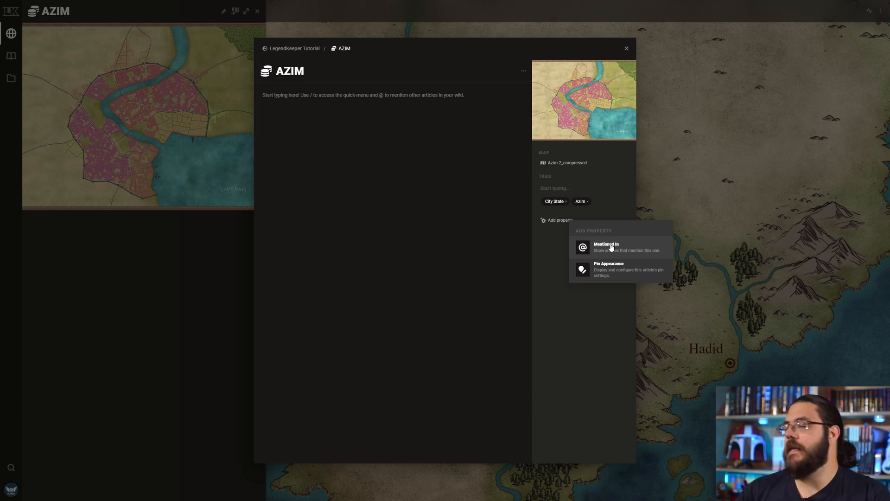
{"action": "left_click", "coordinate": [377, 103]}
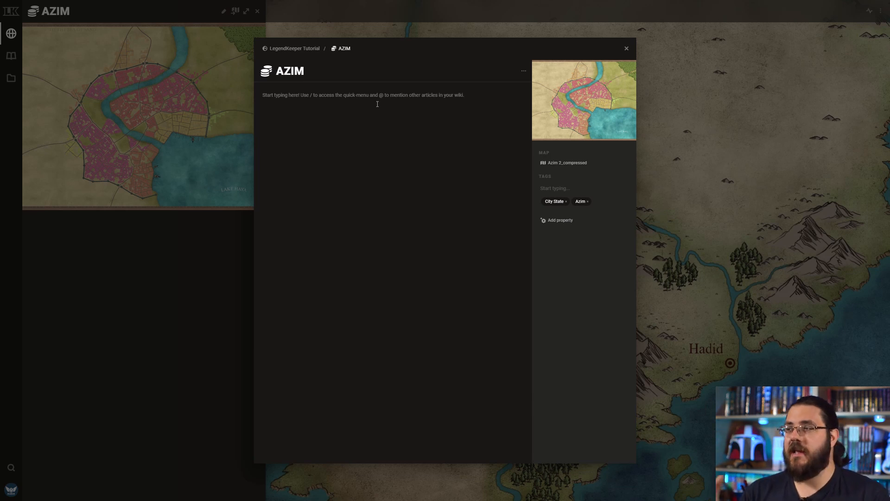
Create a new article named Great Bazaar with AZIM as its parent, and insert its link in the AZIM article's body.
{"action": "left_click", "coordinate": [312, 112]}
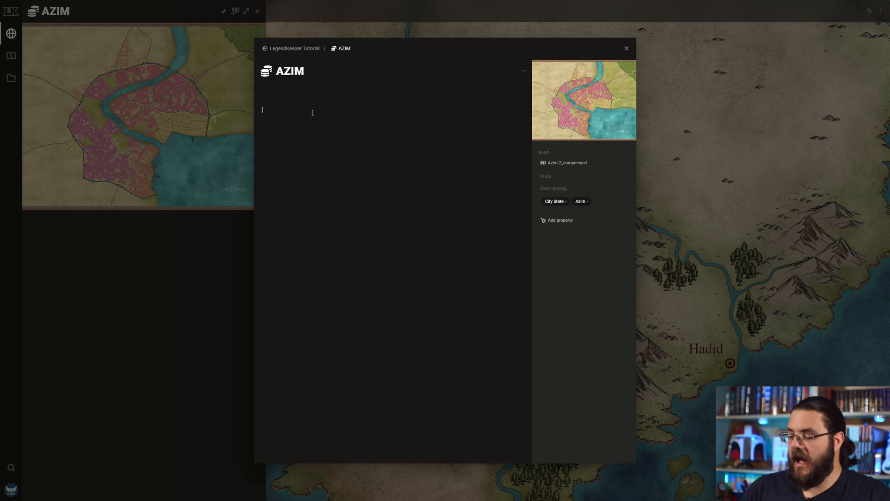
{"action": "type", "text": "/"}
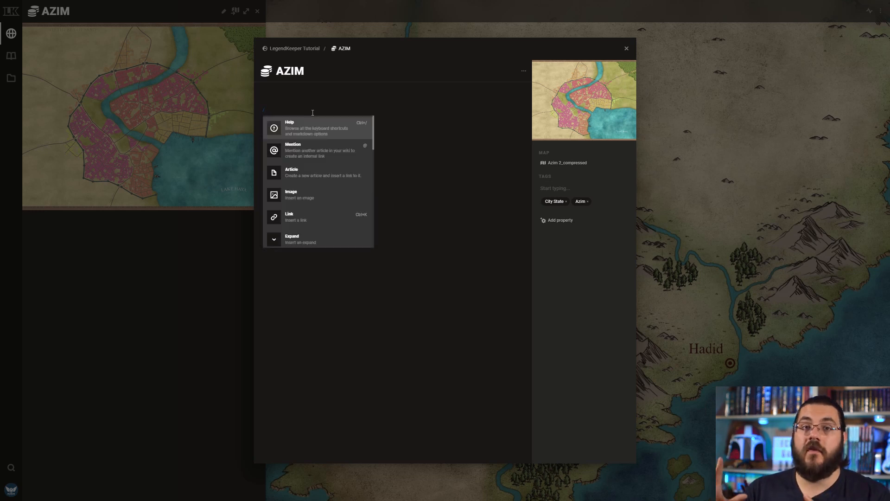
{"action": "scroll", "coordinate": [346, 179], "scroll_direction": "down", "scroll_amount": 5}
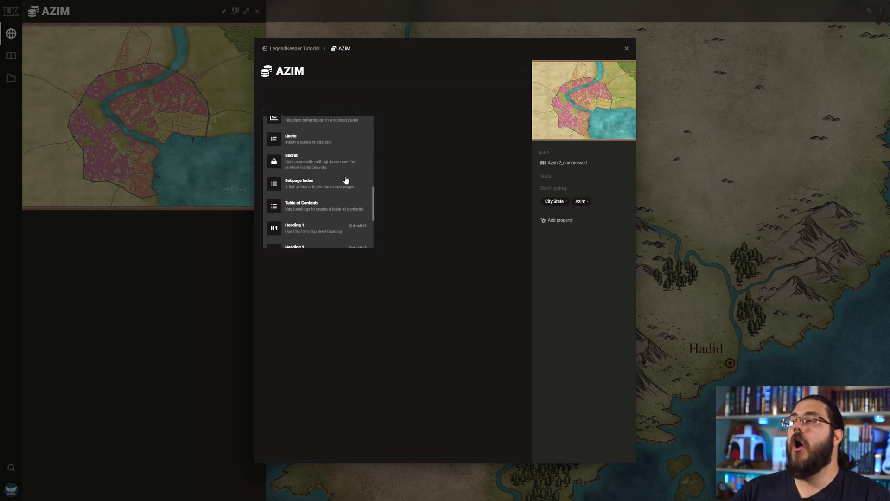
{"action": "scroll", "coordinate": [345, 179], "scroll_direction": "up", "scroll_amount": 5}
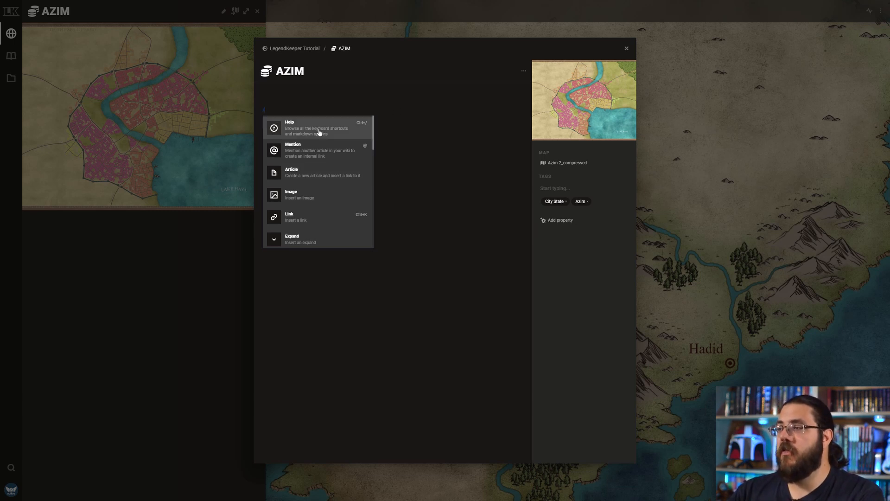
{"action": "left_click", "coordinate": [319, 175]}
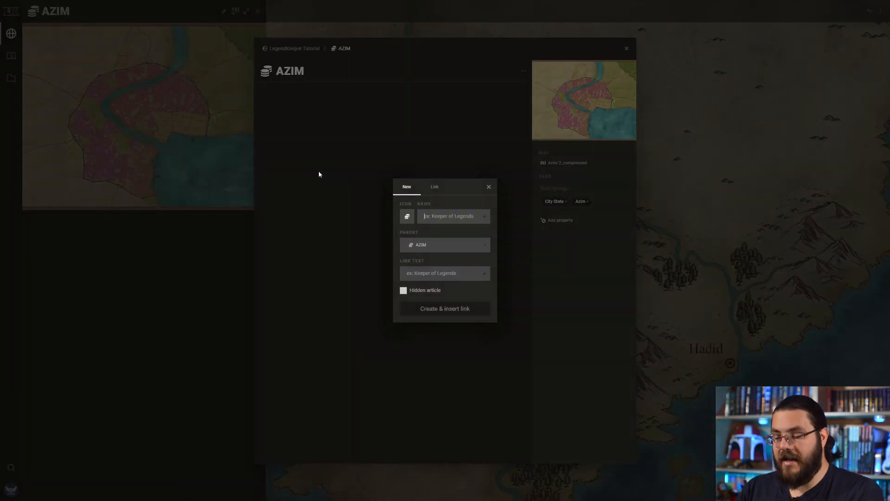
{"action": "type", "text": "Great Bazaar"}
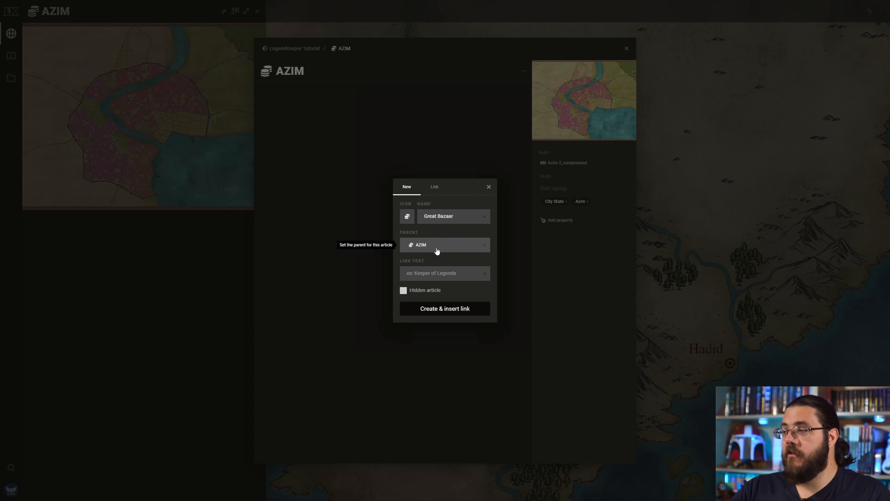
{"action": "left_click", "coordinate": [402, 218]}
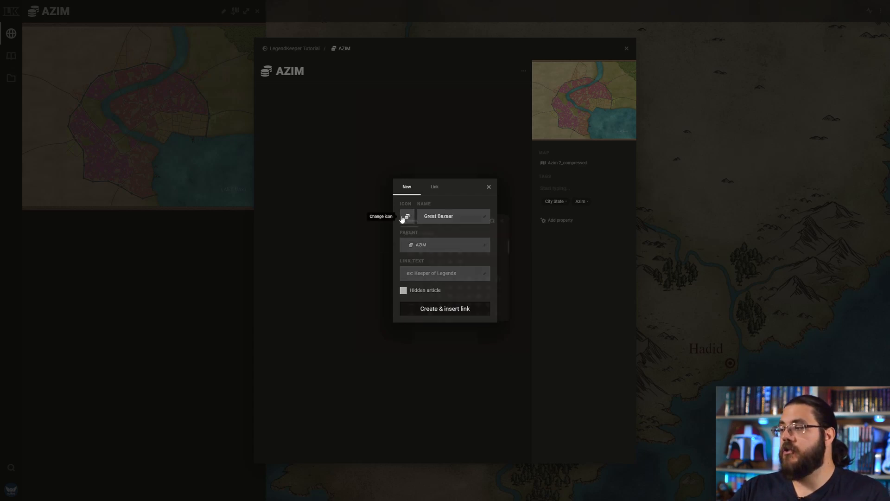
{"action": "left_click", "coordinate": [451, 207]}
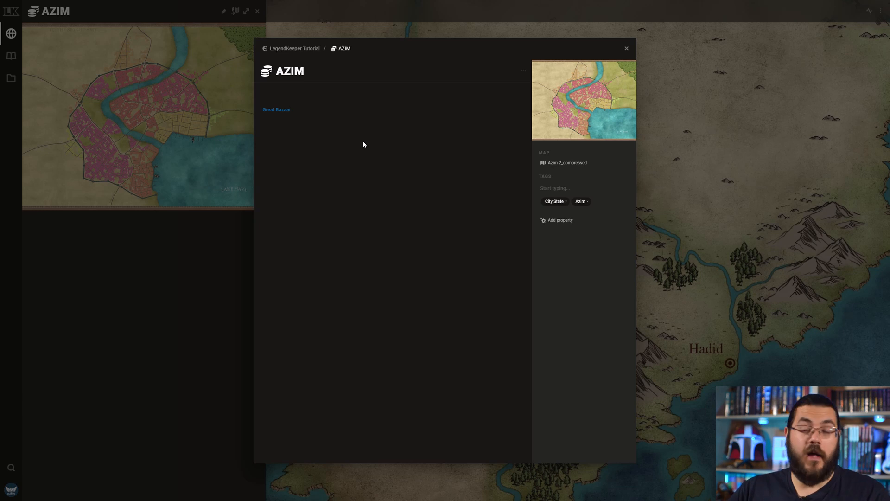
Insert the street map with the market stalls from My Images below the Great Bazaar link and wrap it on the right.
{"action": "type", "text": "/"}
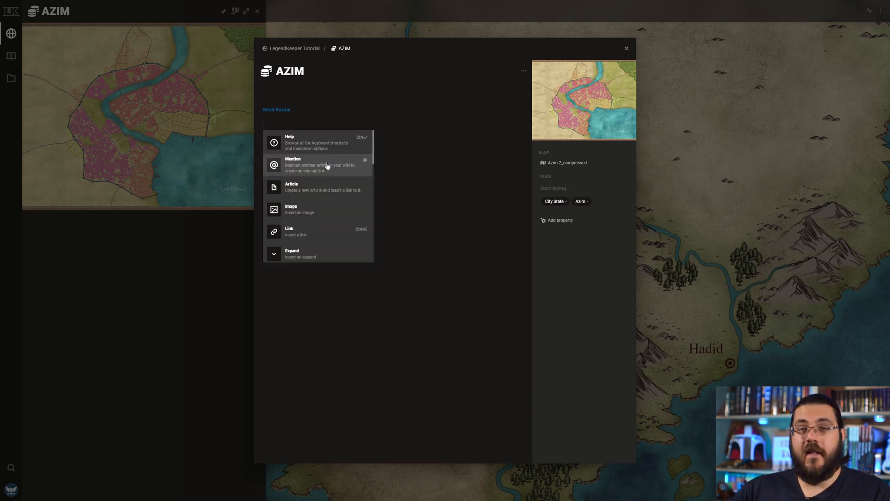
{"action": "left_click", "coordinate": [314, 213]}
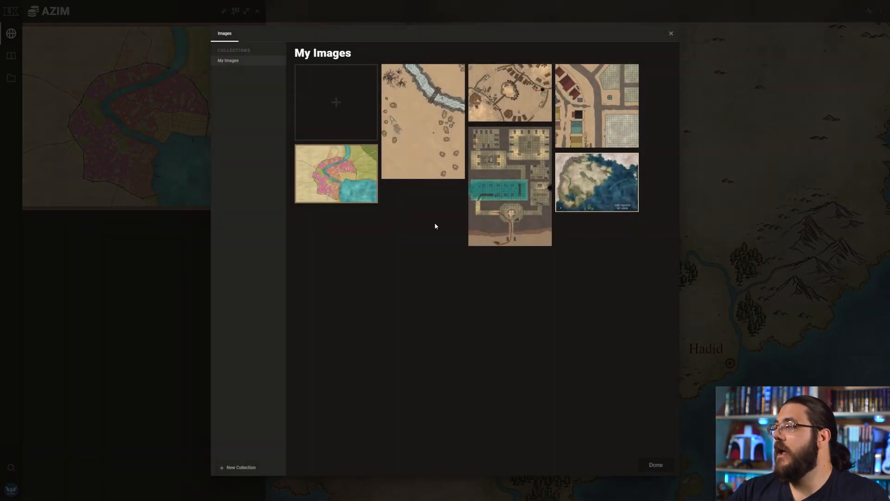
{"action": "left_click", "coordinate": [597, 101]}
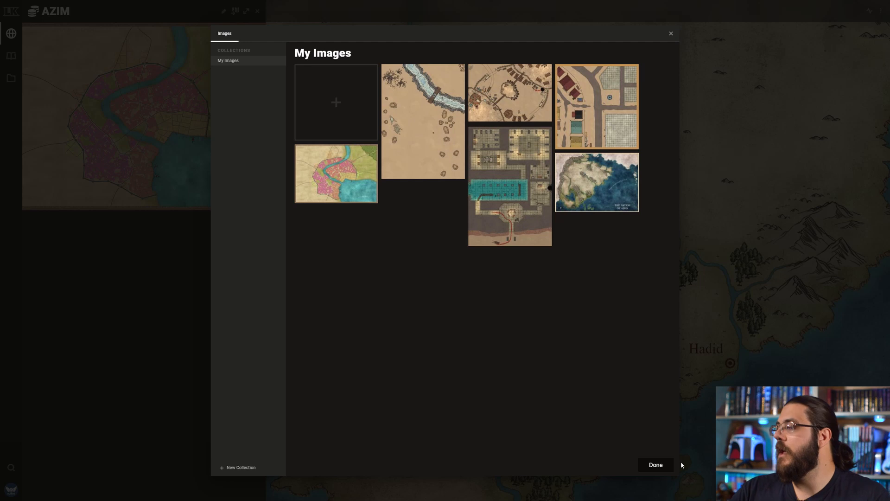
{"action": "left_click", "coordinate": [658, 465]}
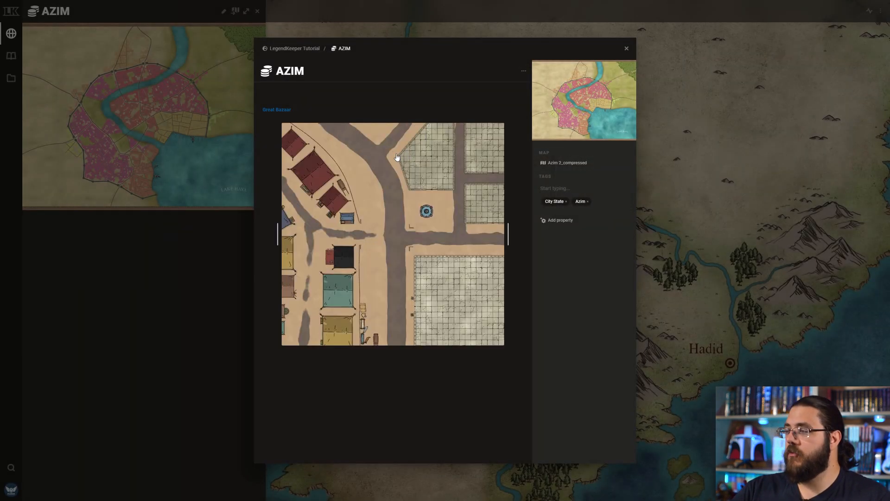
{"action": "left_click", "coordinate": [428, 230]}
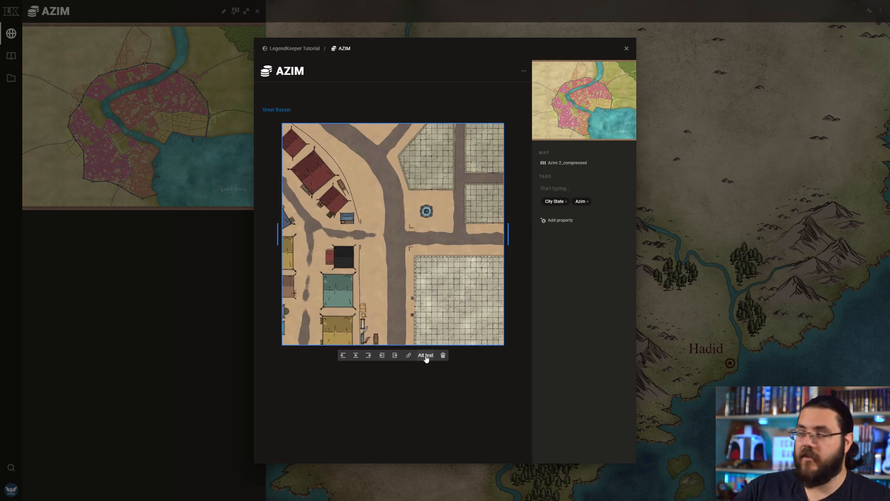
{"action": "left_click", "coordinate": [394, 356]}
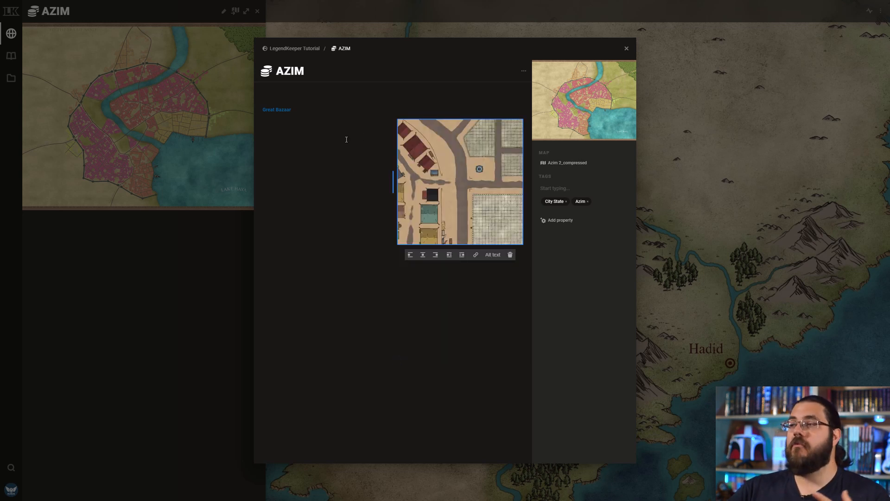
Add an empty line below the Great Bazaar link and check which fields inserting a link requires, without adding one.
{"action": "left_click", "coordinate": [304, 111]}
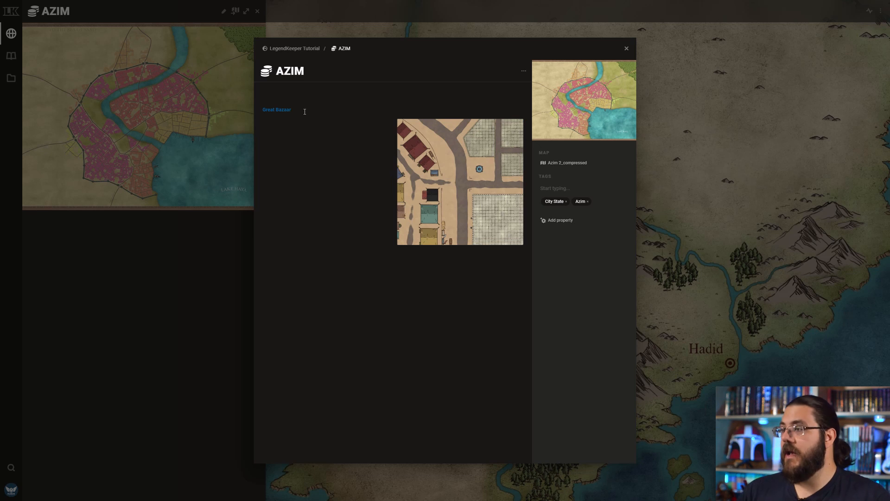
{"action": "key", "text": "Down"}
{"action": "key", "text": "Up"}
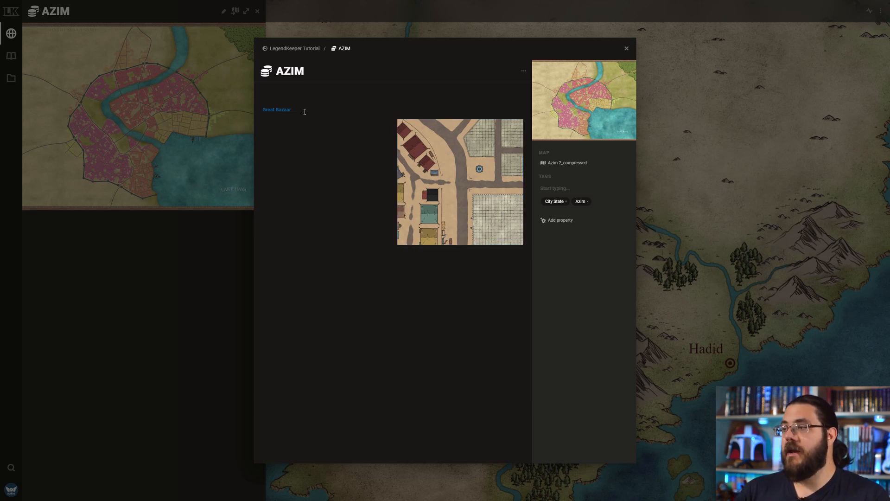
{"action": "key", "text": "Return"}
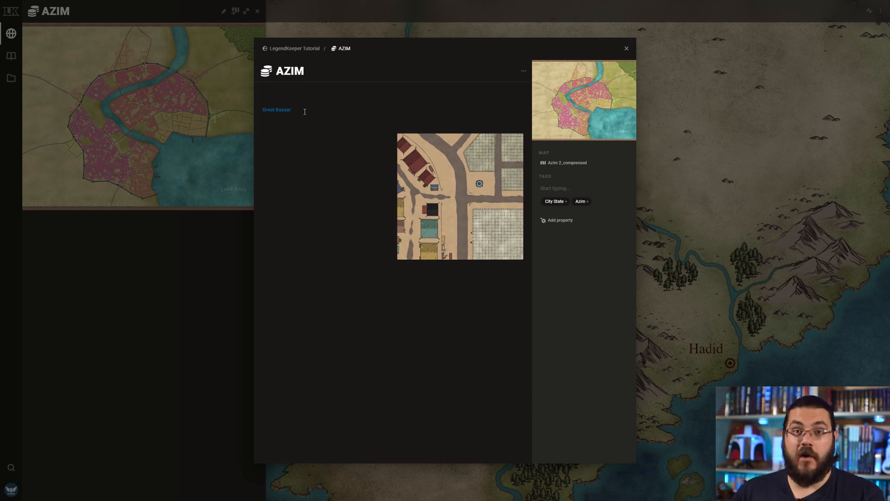
{"action": "type", "text": "/"}
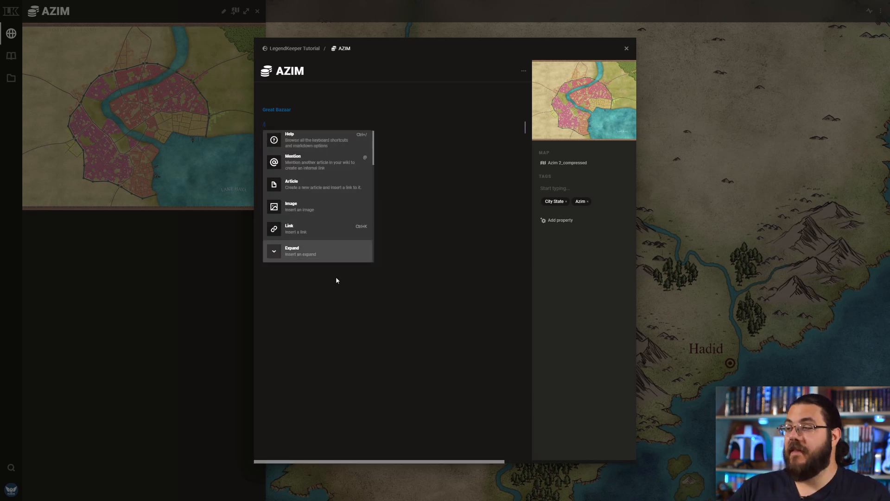
{"action": "left_click", "coordinate": [319, 229]}
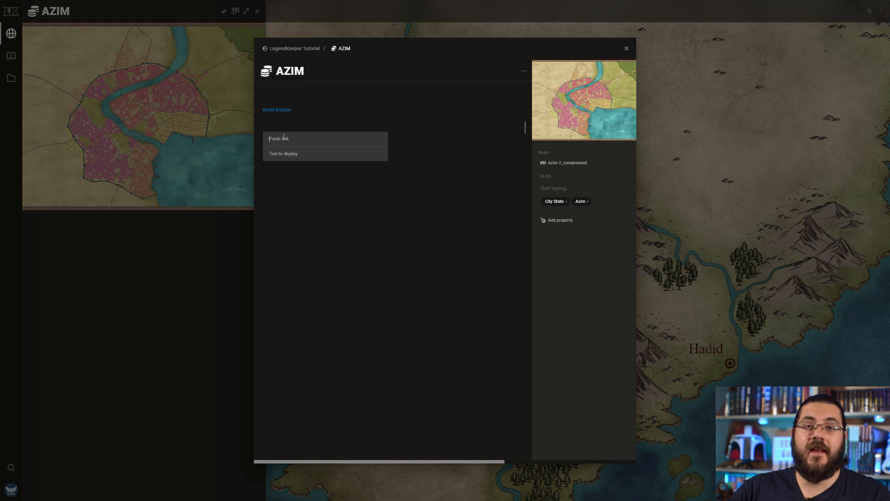
{"action": "left_click", "coordinate": [286, 157]}
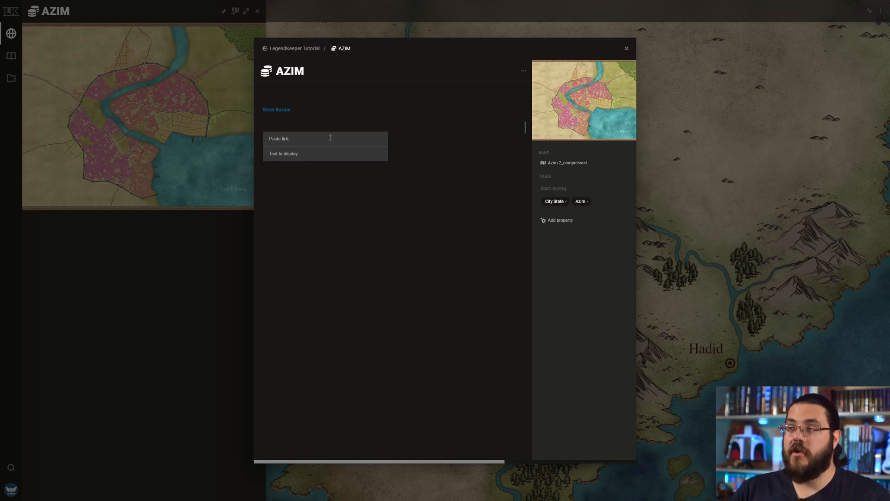
{"action": "key", "text": "Escape"}
Insert an expand titled Human Names below the Great Bazaar link and list three sample first names in it on separate lines.
{"action": "type", "text": "/"}
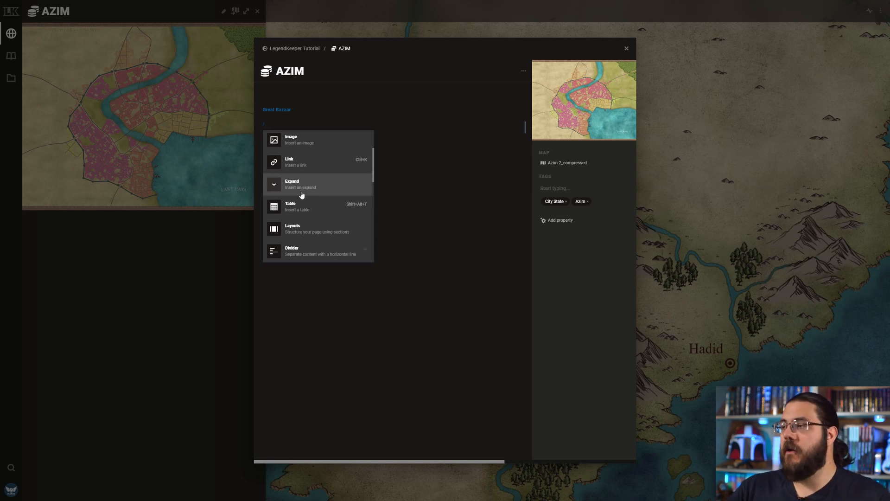
{"action": "left_click", "coordinate": [300, 185]}
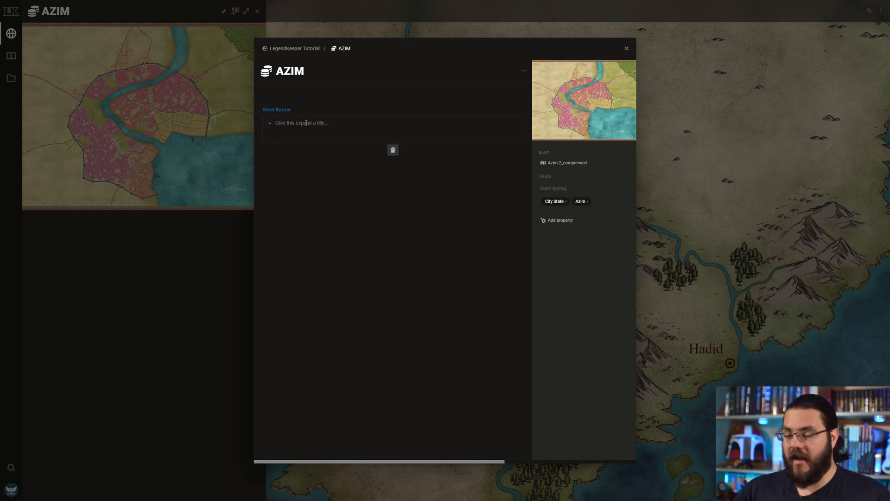
{"action": "type", "text": "Human"}
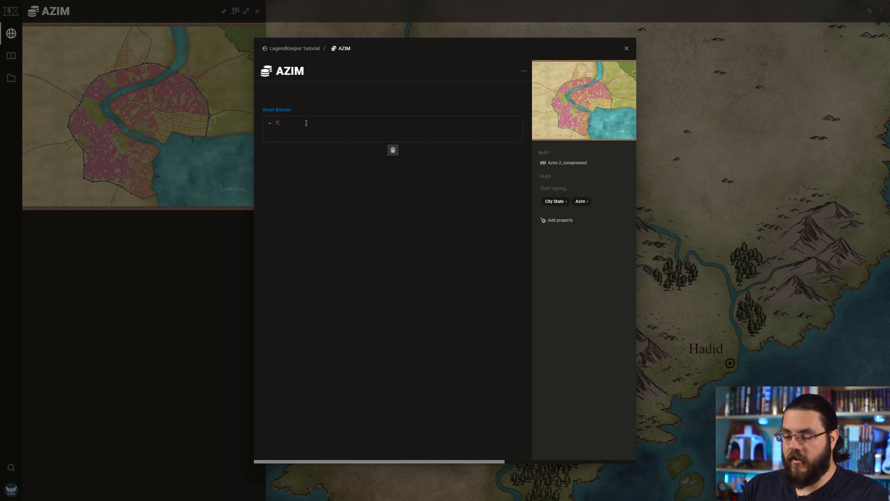
{"action": "type", "text": " Name "}
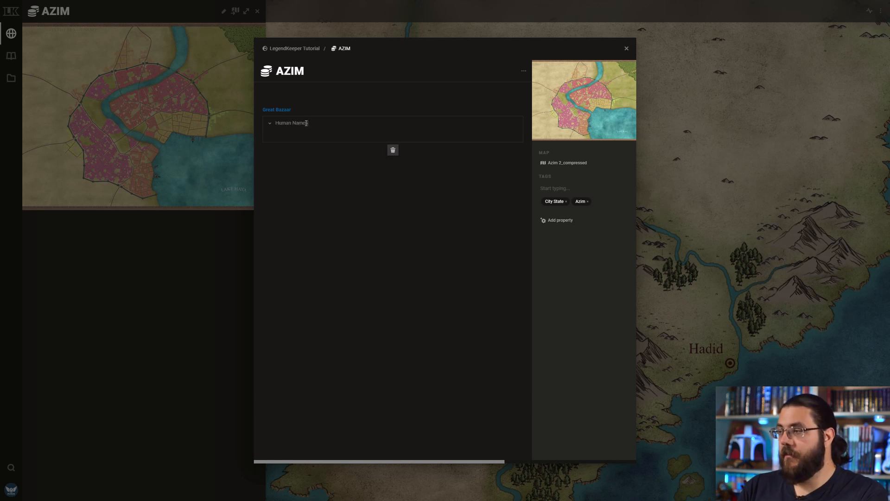
{"action": "type", "text": "Jiim"}
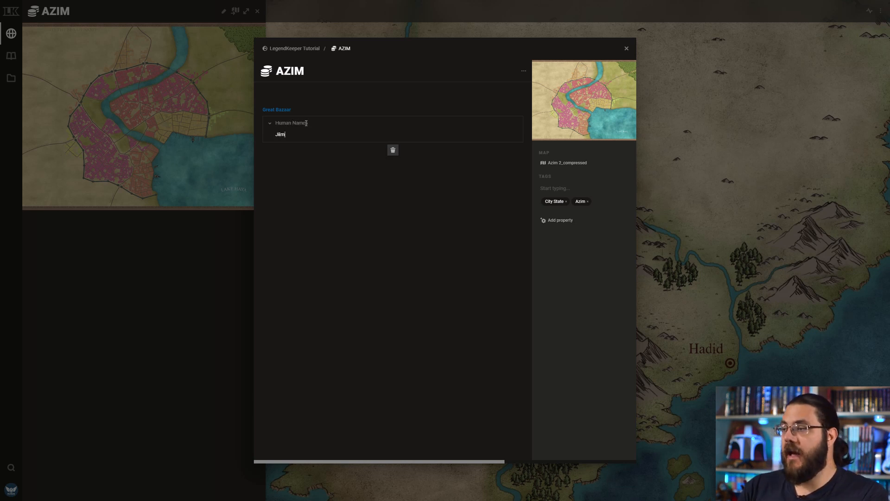
{"action": "key", "text": "Return"}
{"action": "type", "text": "Greg"}
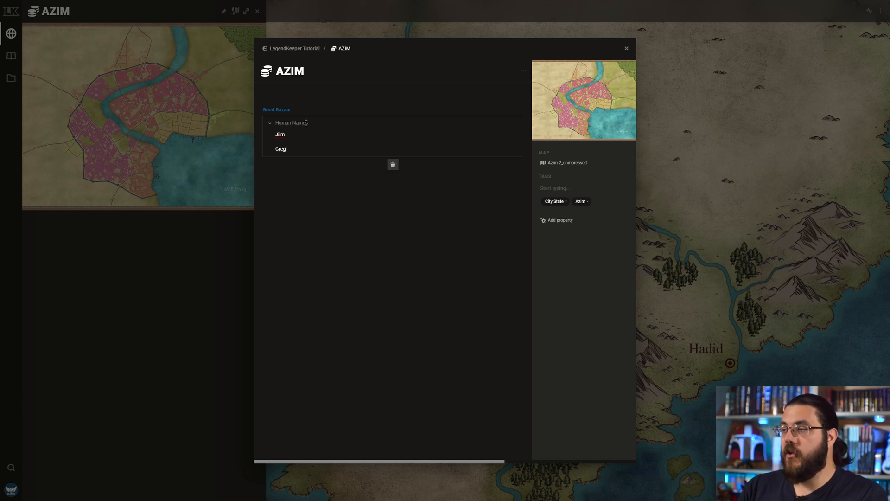
{"action": "key", "text": "Return"}
{"action": "type", "text": "David"}
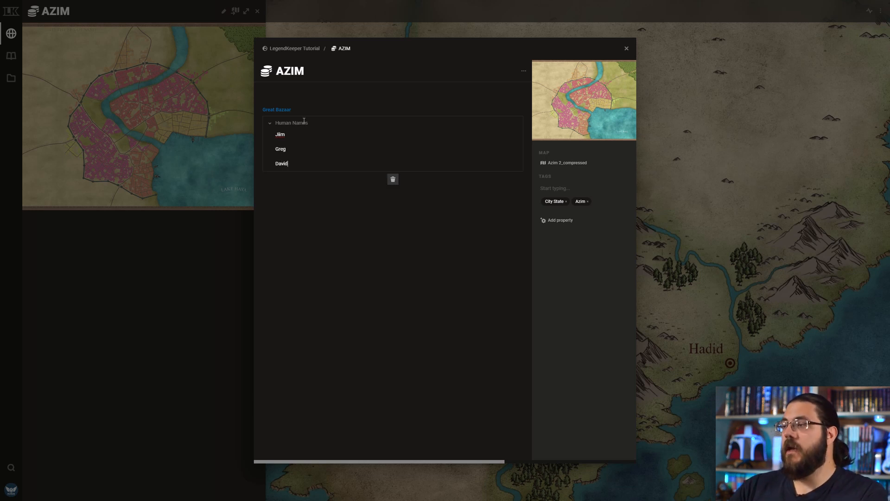
Collapse the Human Names expand and delete it from the article.
{"action": "left_click", "coordinate": [271, 124]}
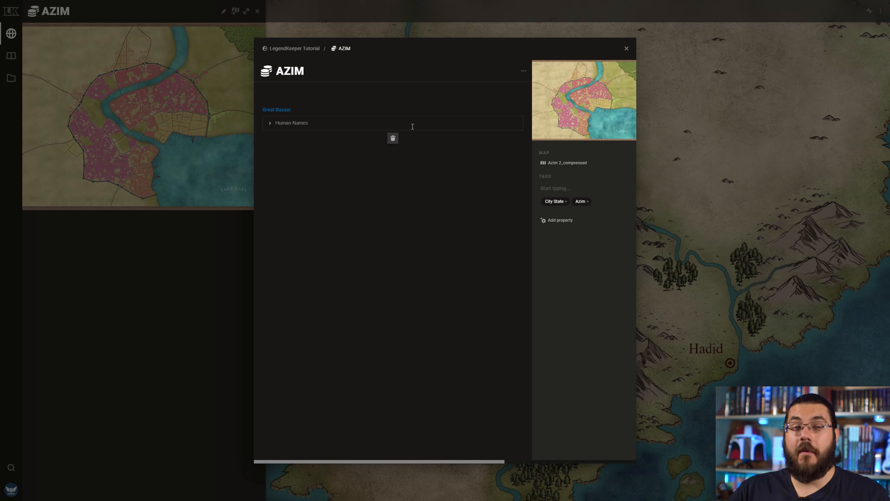
{"action": "left_click", "coordinate": [393, 139]}
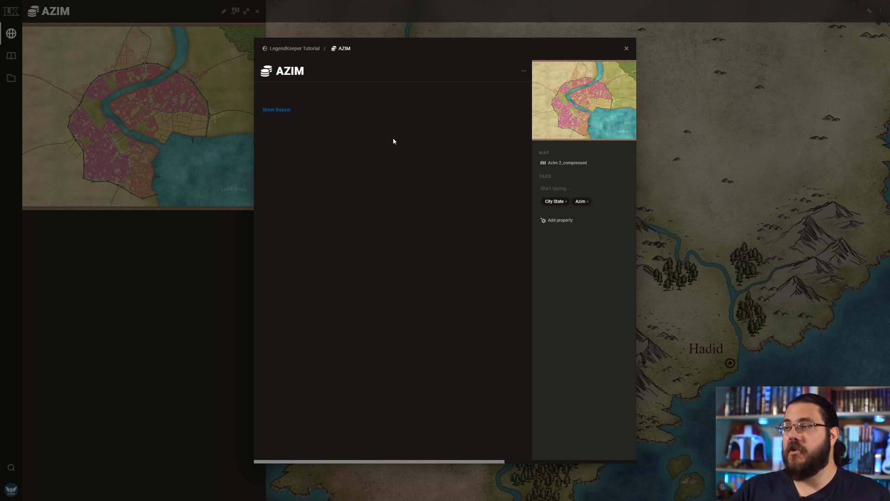
Insert a default table below the Great Bazaar link in the AZIM article.
{"action": "left_click", "coordinate": [303, 116]}
{"action": "type", "text": "/"}
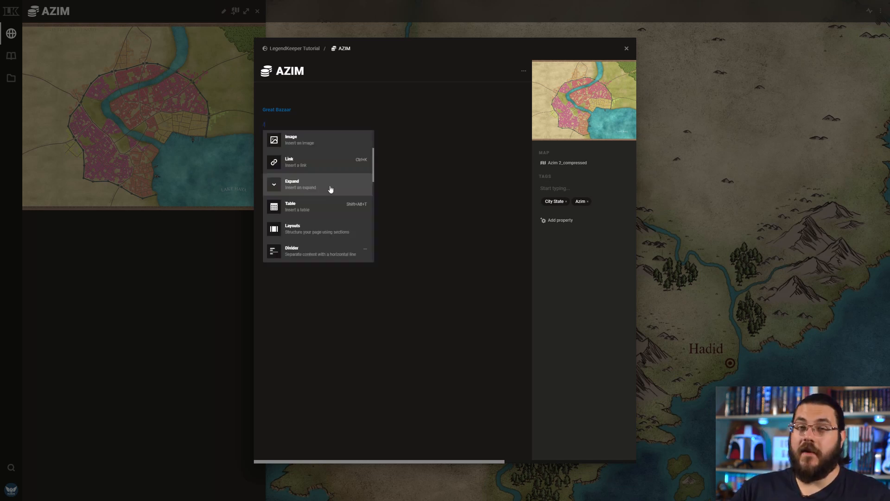
{"action": "left_click", "coordinate": [323, 214]}
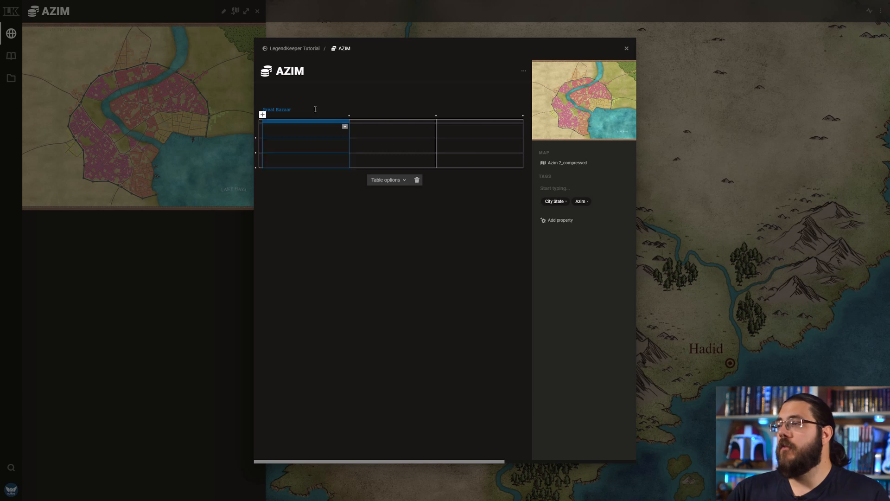
Add a fourth column at the table's end and a new row below its second row.
{"action": "mouse_move", "coordinate": [521, 120]}
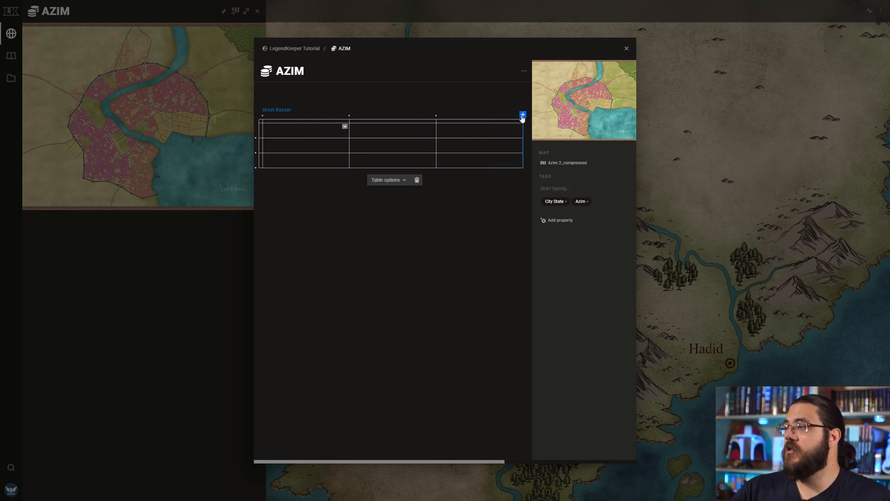
{"action": "left_click", "coordinate": [522, 117]}
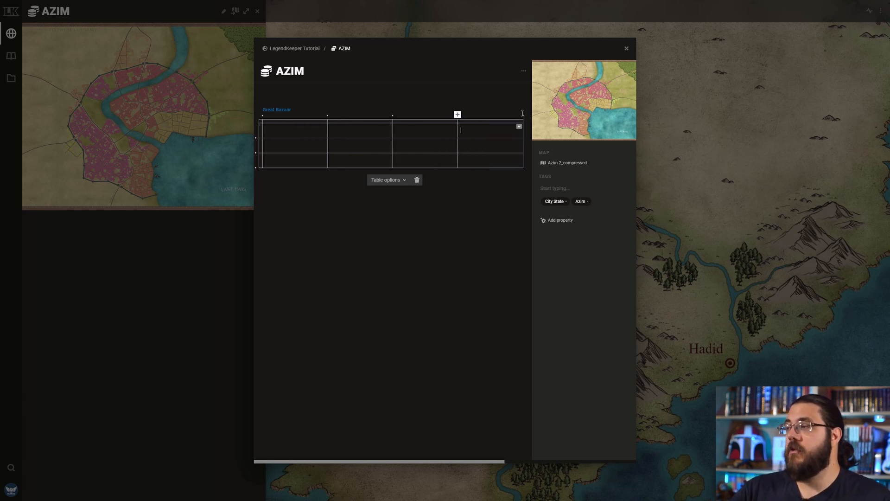
{"action": "left_click", "coordinate": [256, 153]}
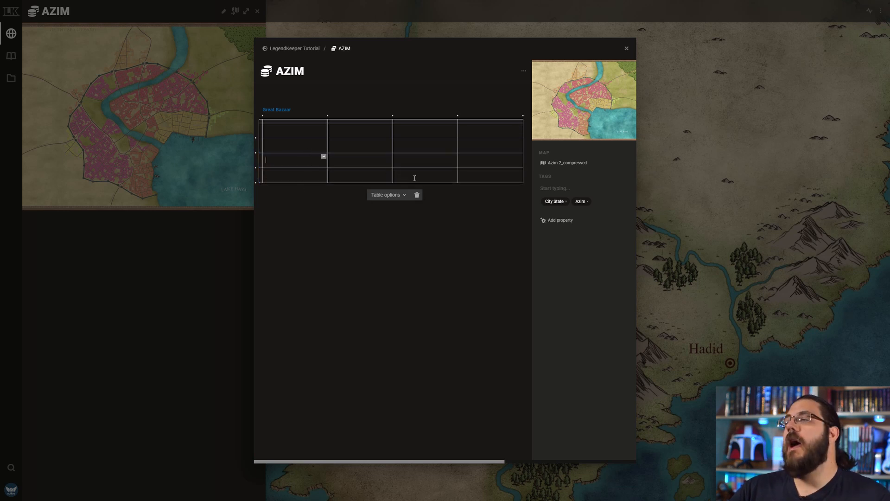
Merge the first two cells of the table's third row and split the merged cell again.
{"action": "left_click_drag", "start_coordinate": [312, 160], "coordinate": [371, 160]}
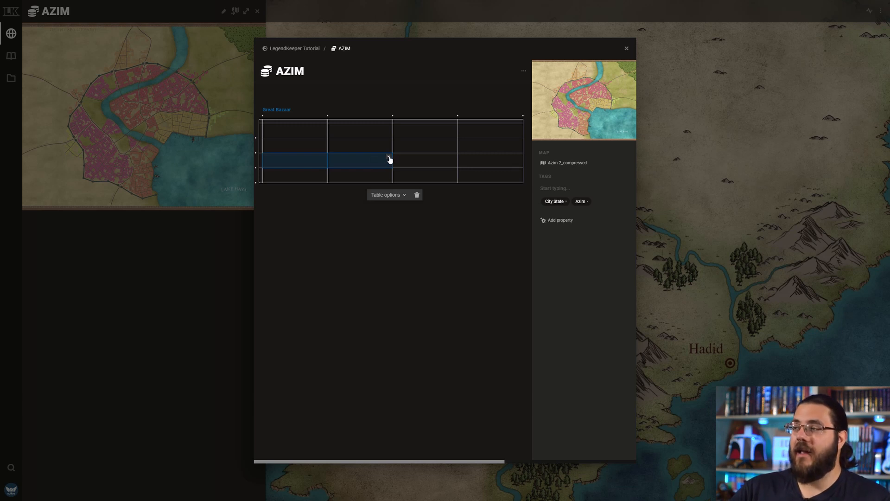
{"action": "left_click", "coordinate": [388, 158]}
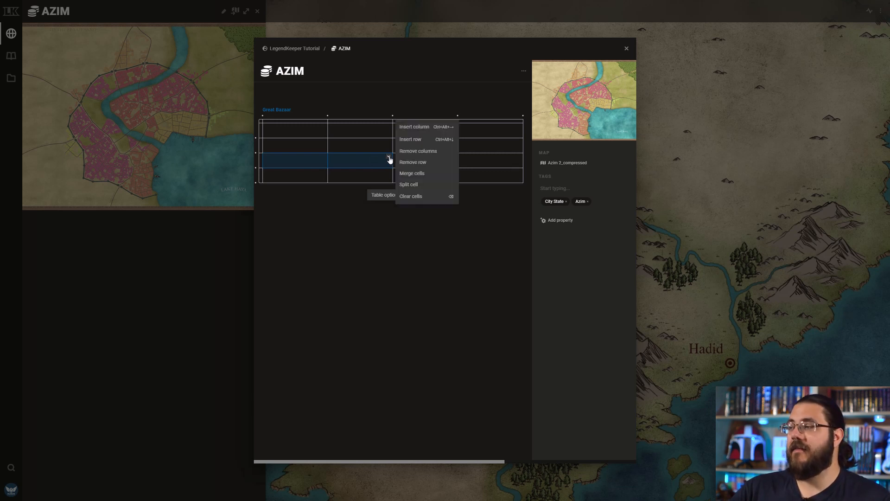
{"action": "left_click", "coordinate": [411, 173]}
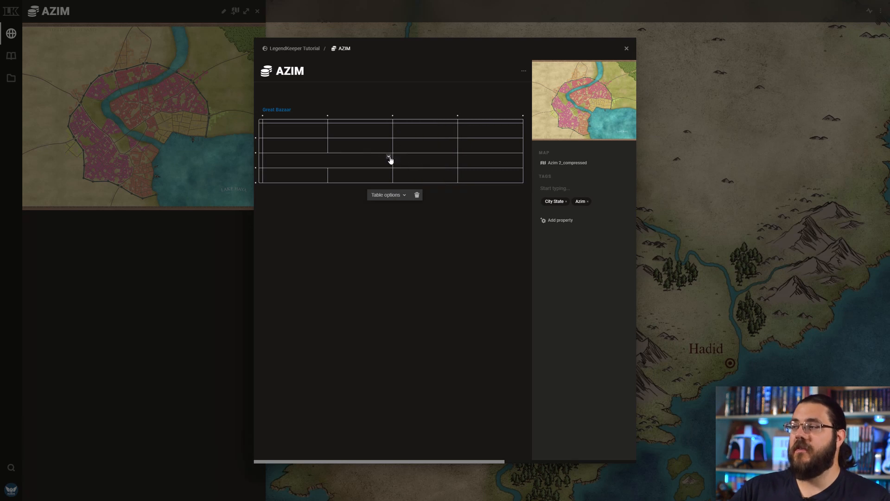
{"action": "left_click", "coordinate": [389, 157]}
{"action": "left_click", "coordinate": [412, 186]}
Remove the fourth column and the last row from the table.
{"action": "left_click", "coordinate": [486, 122]}
{"action": "left_click", "coordinate": [490, 114]}
{"action": "left_click_drag", "start_coordinate": [453, 173], "coordinate": [272, 176]}
{"action": "left_click", "coordinate": [255, 177]}
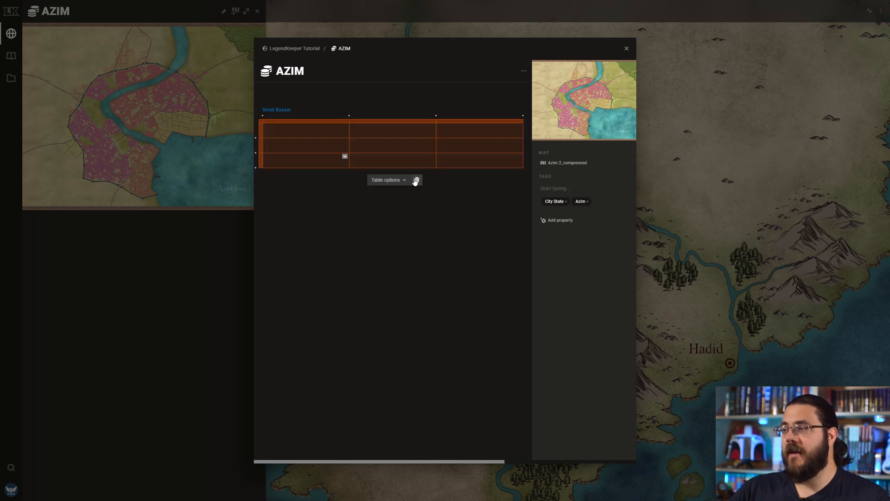
Toggle the table's header column and header row options.
{"action": "left_click", "coordinate": [377, 184]}
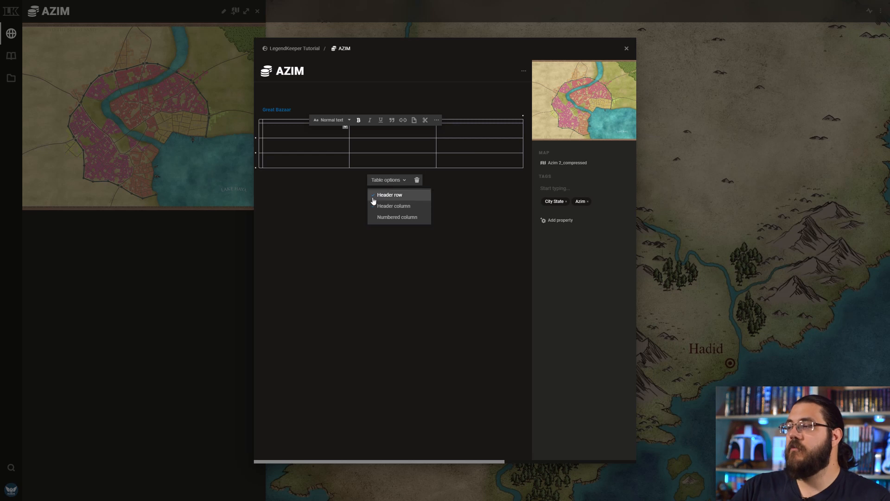
{"action": "left_click", "coordinate": [374, 204]}
{"action": "left_click", "coordinate": [373, 182]}
{"action": "left_click", "coordinate": [374, 211]}
{"action": "left_click", "coordinate": [388, 181]}
{"action": "left_click", "coordinate": [377, 197]}
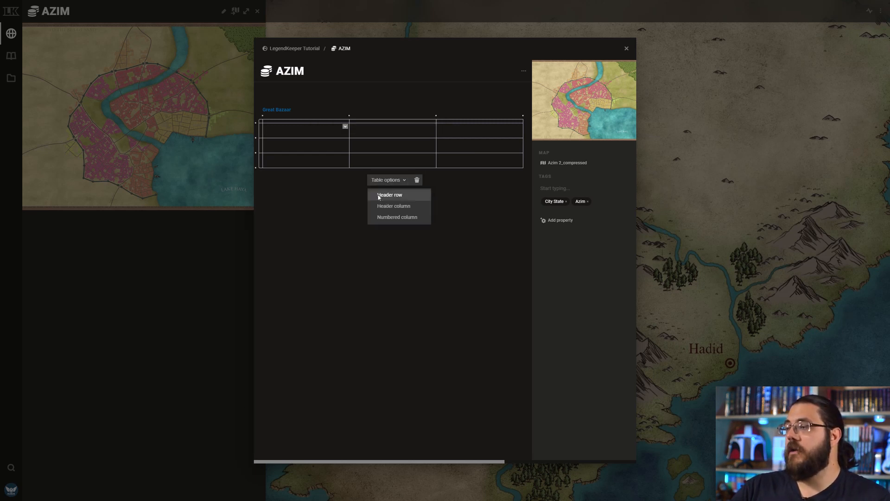
Enter Header 1 and Header 2 in the first two cells of the table's top row.
{"action": "type", "text": "Thei"}
{"action": "key", "text": "BackSpace"}
{"action": "key", "text": "BackSpace"}
{"action": "type", "text": "Header 1"}
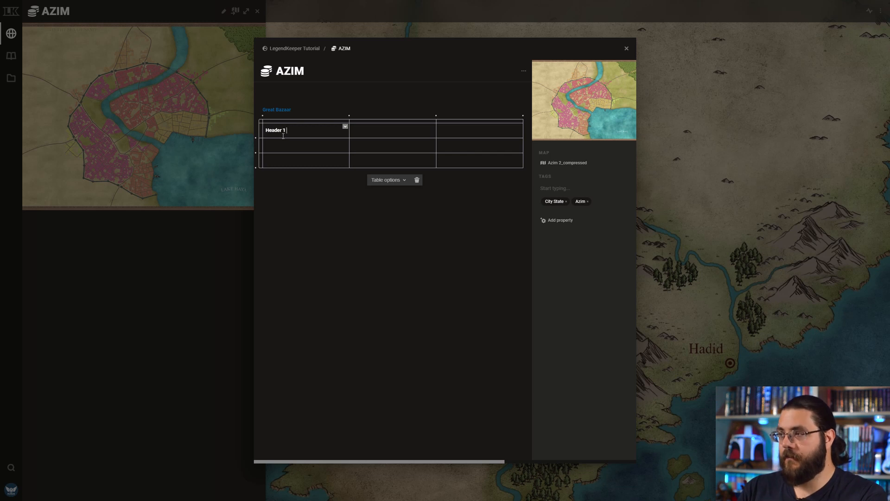
{"action": "key", "text": "Tab"}
{"action": "type", "text": "Header 2"}
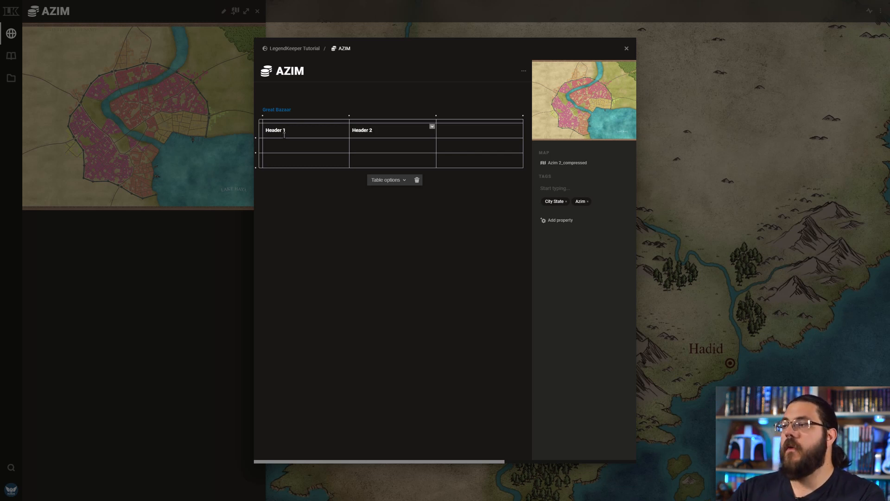
Format the Header 1 text in the table's first cell as Heading 1.
{"action": "left_click_drag", "start_coordinate": [285, 134], "coordinate": [268, 129]}
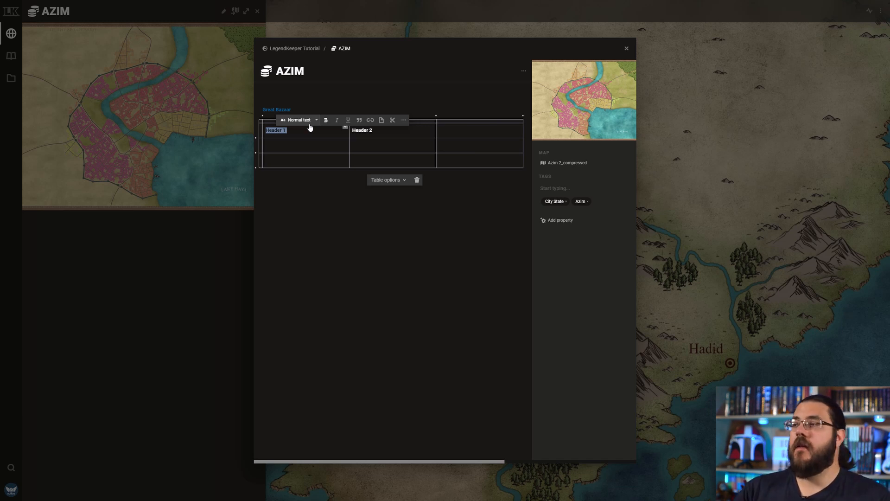
{"action": "left_click", "coordinate": [309, 123]}
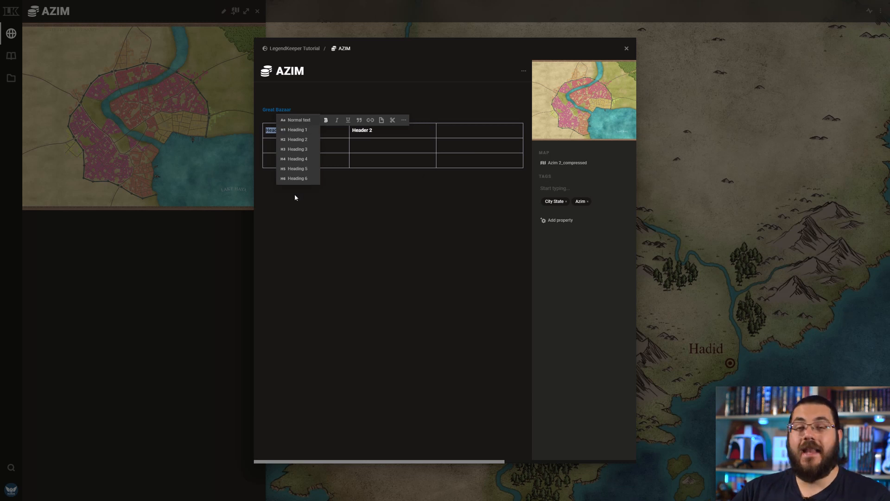
{"action": "left_click", "coordinate": [297, 129]}
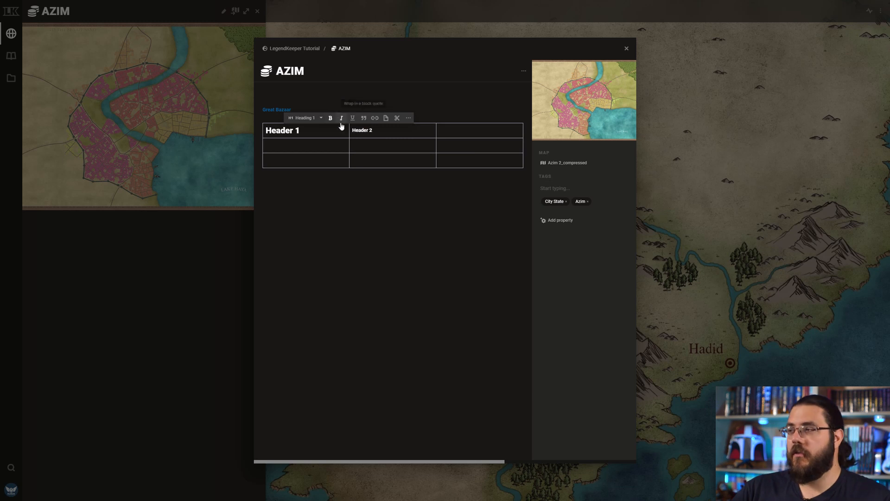
Wrap the Header 2 text in the table's top row in a block quote.
{"action": "triple_click", "coordinate": [355, 130]}
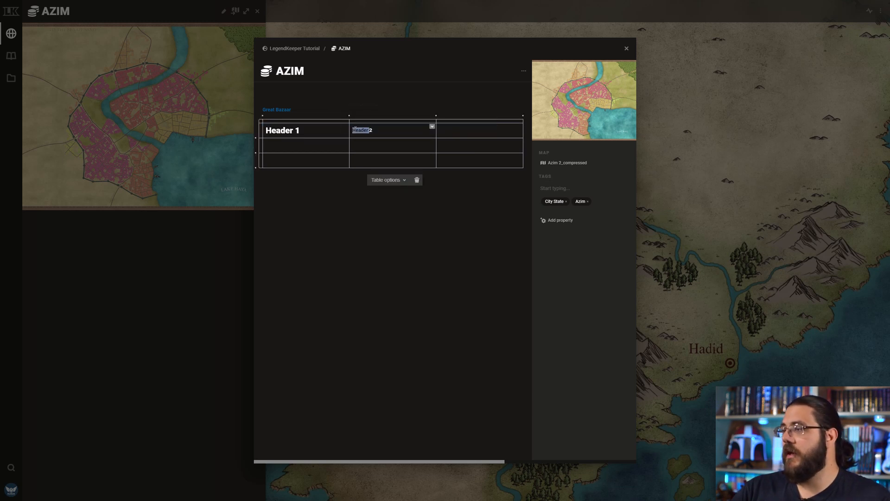
{"action": "left_click", "coordinate": [443, 120]}
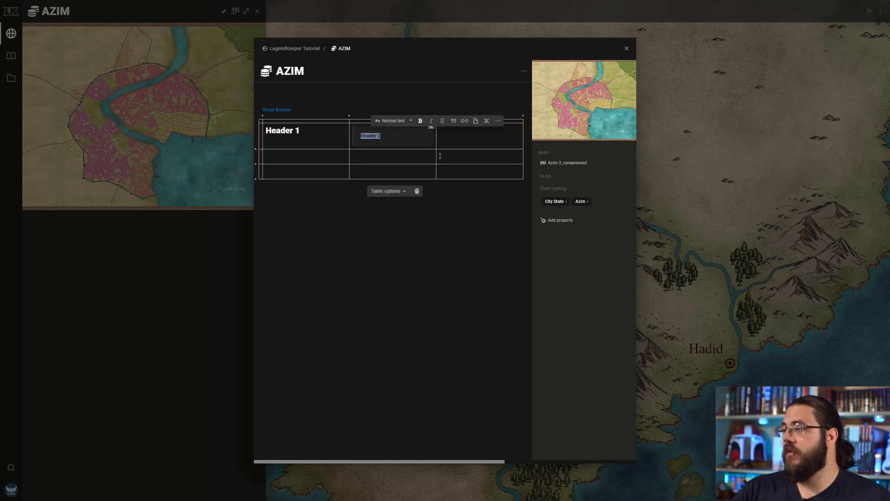
{"action": "left_click", "coordinate": [403, 156]}
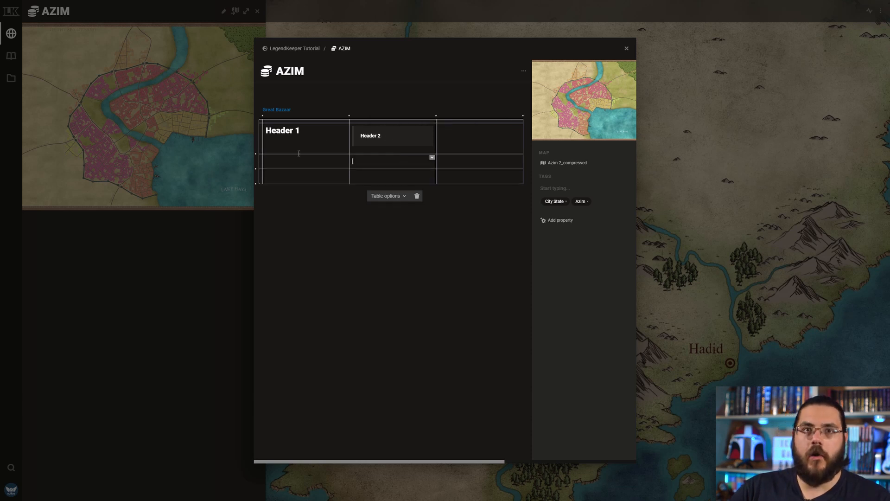
{"action": "left_click", "coordinate": [389, 135]}
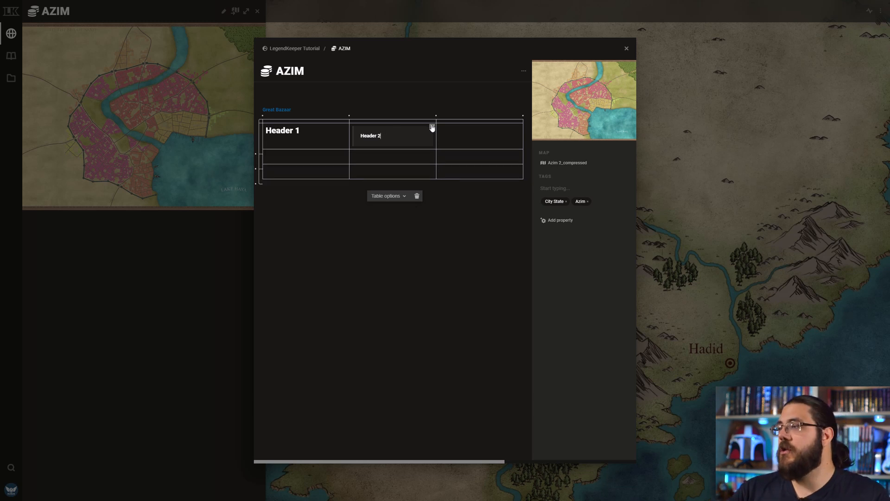
Examine the additional text formatting options, including Clear formatting, for the Header 1 text in the table.
{"action": "key", "text": "shift+Tab"}
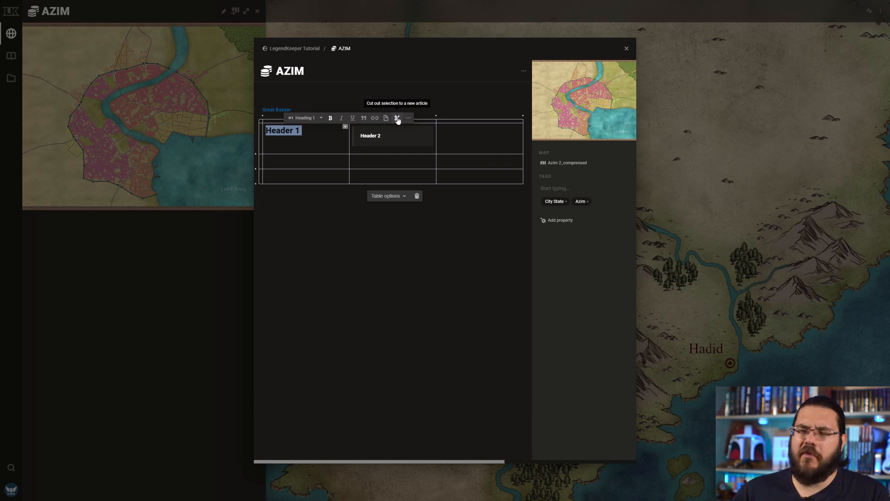
{"action": "left_click", "coordinate": [408, 119]}
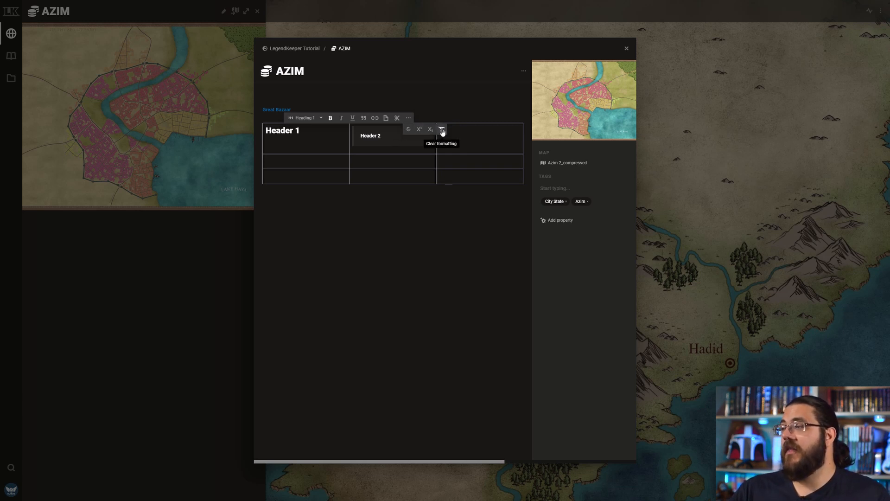
{"action": "left_click", "coordinate": [456, 179]}
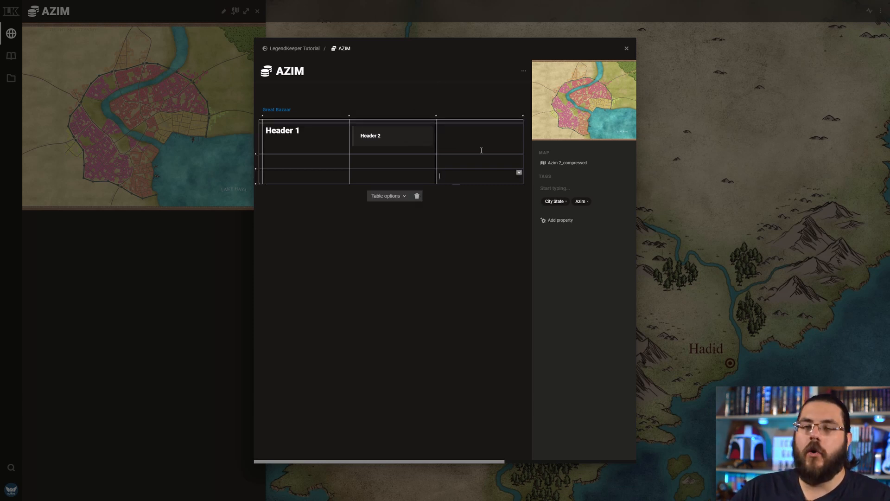
{"action": "left_click", "coordinate": [288, 228]}
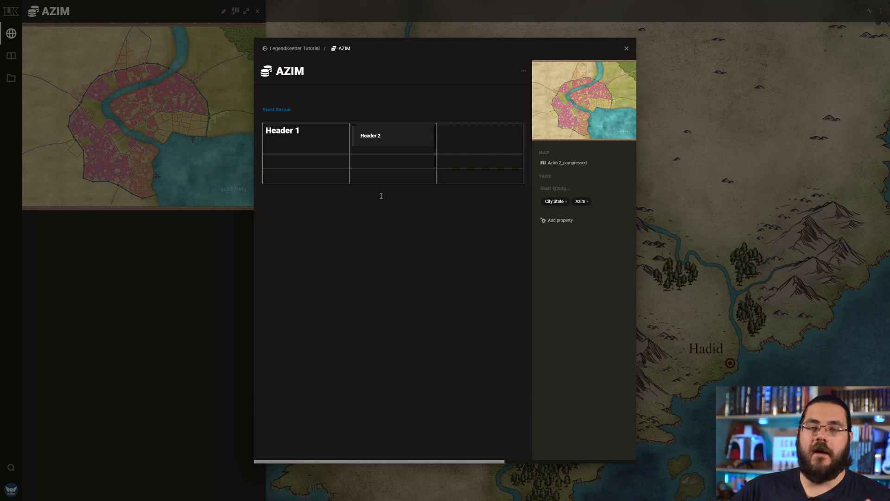
Insert a two-column layout section below the table, with a wide first column and a narrow second column.
{"action": "left_click", "coordinate": [466, 177]}
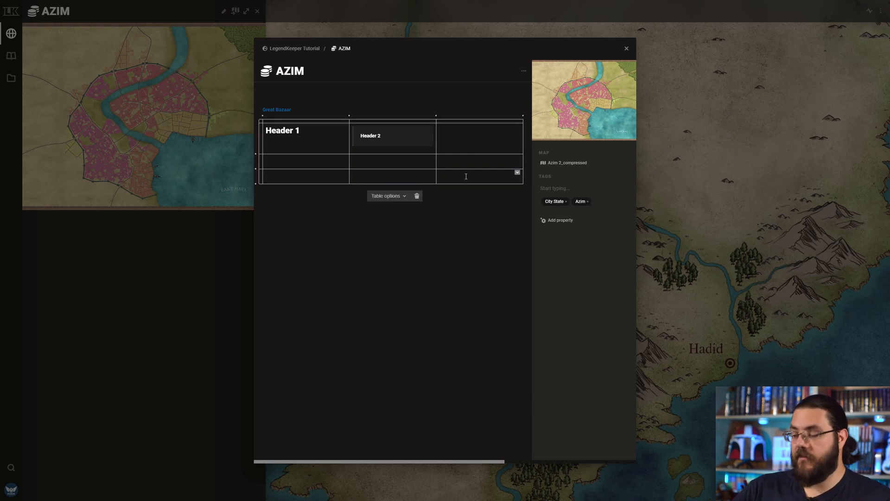
{"action": "key", "text": "Down"}
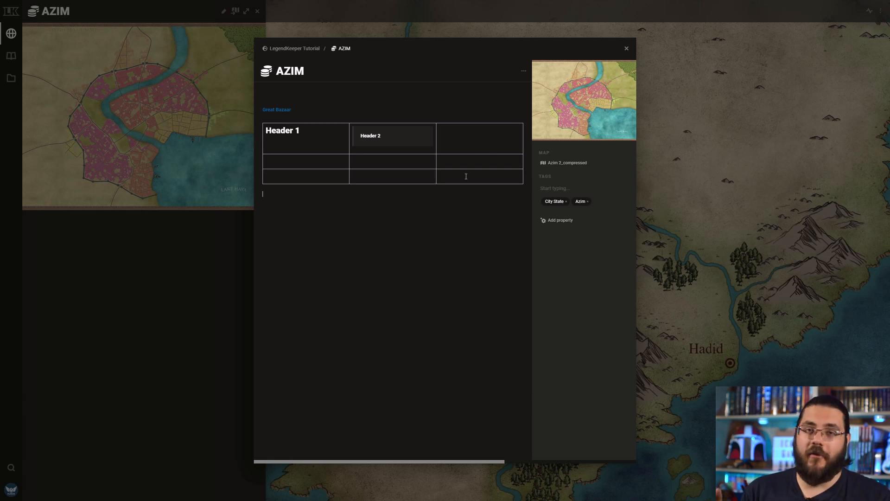
{"action": "type", "text": "/"}
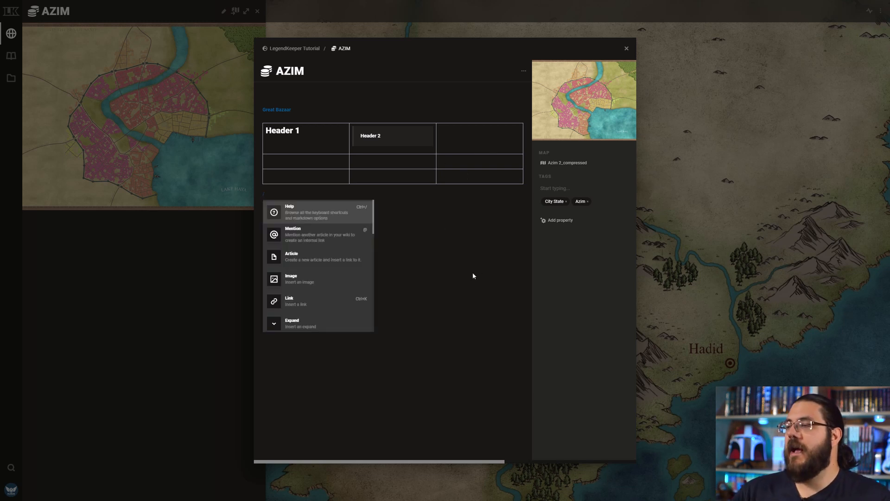
{"action": "scroll", "coordinate": [338, 258], "scroll_direction": "down", "scroll_amount": 3}
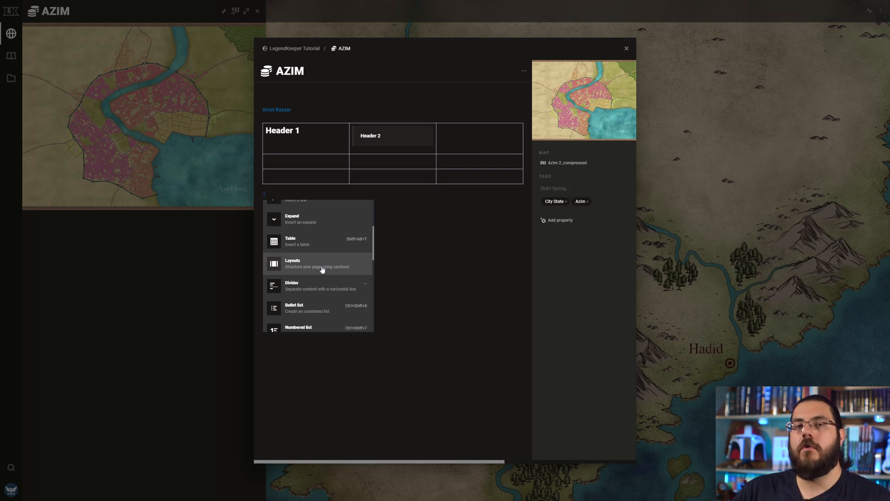
{"action": "left_click", "coordinate": [322, 268]}
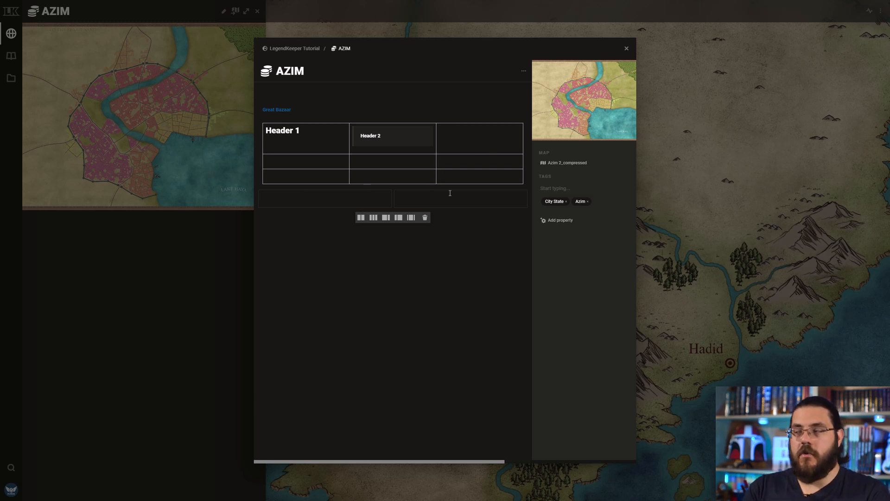
{"action": "left_click", "coordinate": [383, 221]}
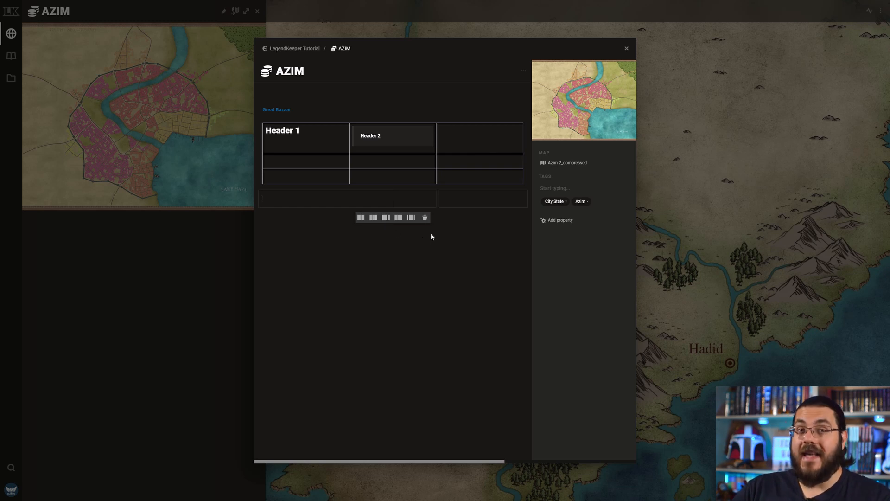
Insert the Azim city map from My Images into the layout's narrow column.
{"action": "left_click", "coordinate": [457, 199]}
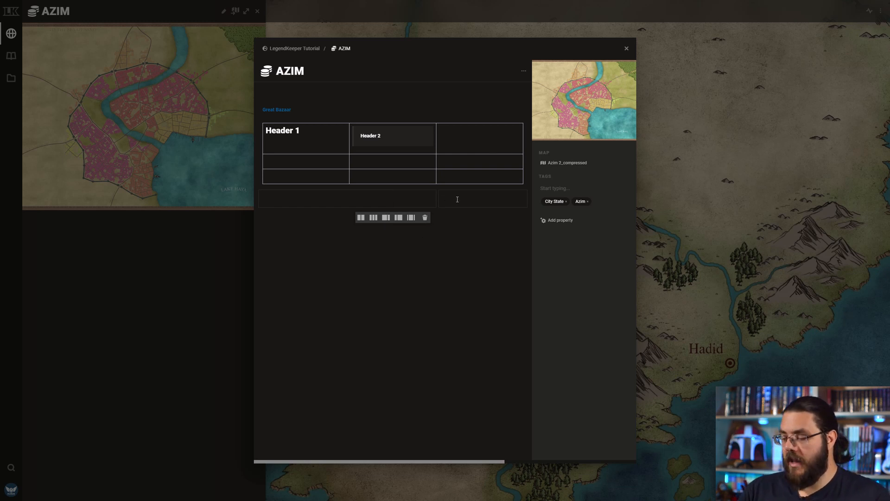
{"action": "type", "text": "/im"}
{"action": "left_click", "coordinate": [453, 218]}
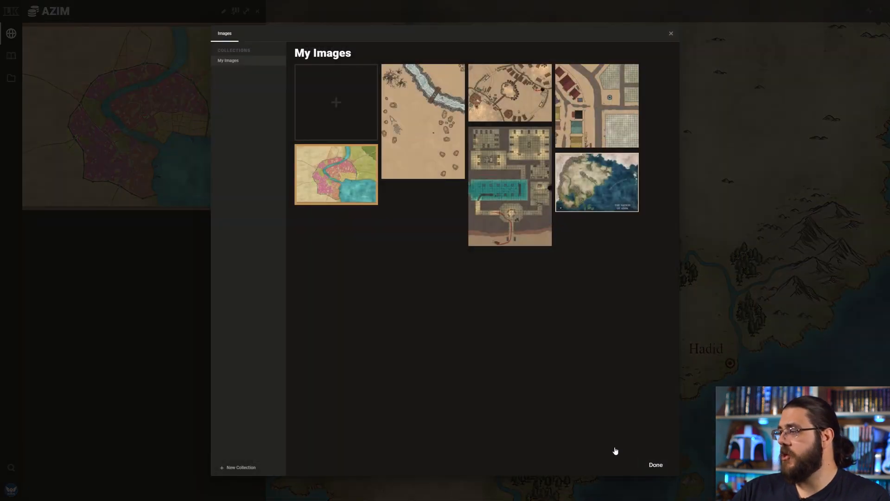
{"action": "left_click", "coordinate": [655, 464]}
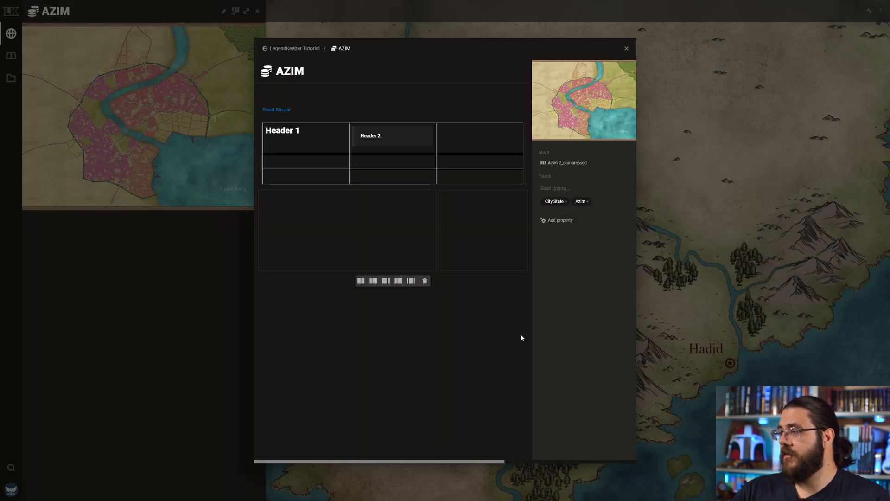
Enter "Azim" and, on a new line, "This is an example paragraph" in the layout's wide column, correcting the spelling.
{"action": "left_click", "coordinate": [365, 206]}
{"action": "type", "text": "Azim"}
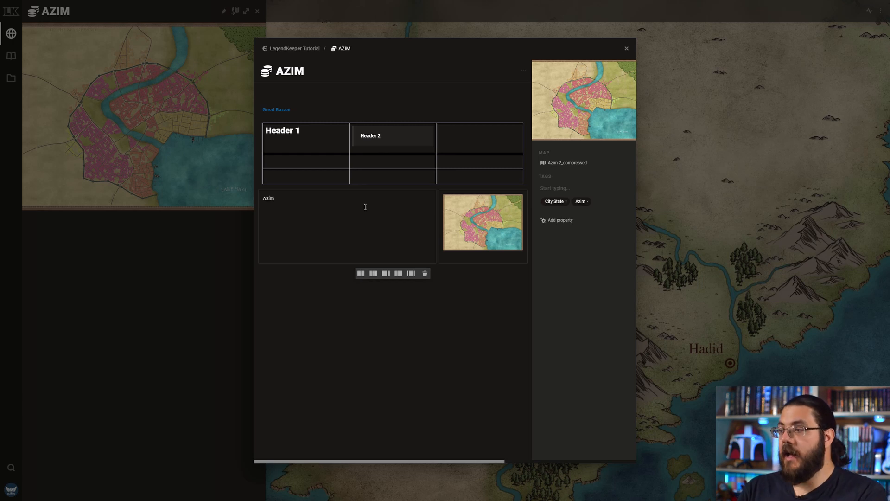
{"action": "key", "text": "Return"}
{"action": "type", "text": "T"}
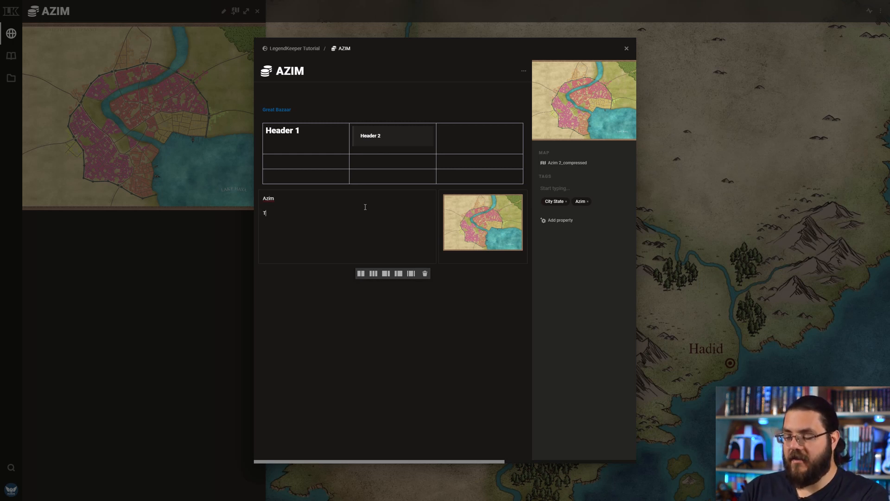
{"action": "type", "text": "his is an e"}
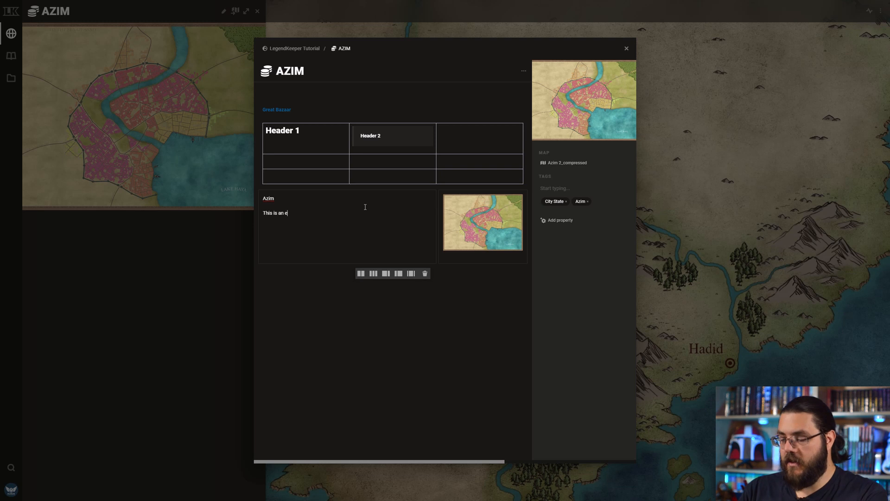
{"action": "type", "text": "xample paragragh"}
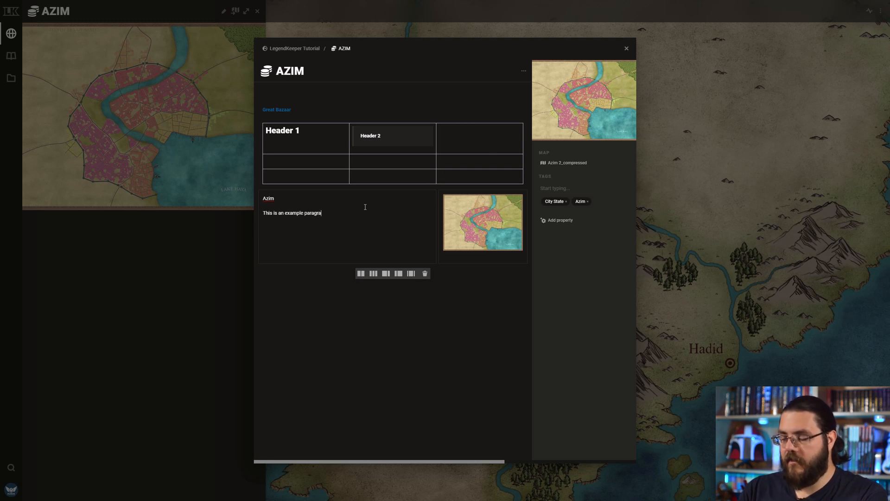
{"action": "right_click", "coordinate": [324, 214]}
{"action": "left_click", "coordinate": [349, 220]}
Format the word Azim above the example paragraph as a heading.
{"action": "left_click_drag", "start_coordinate": [282, 200], "coordinate": [257, 196]}
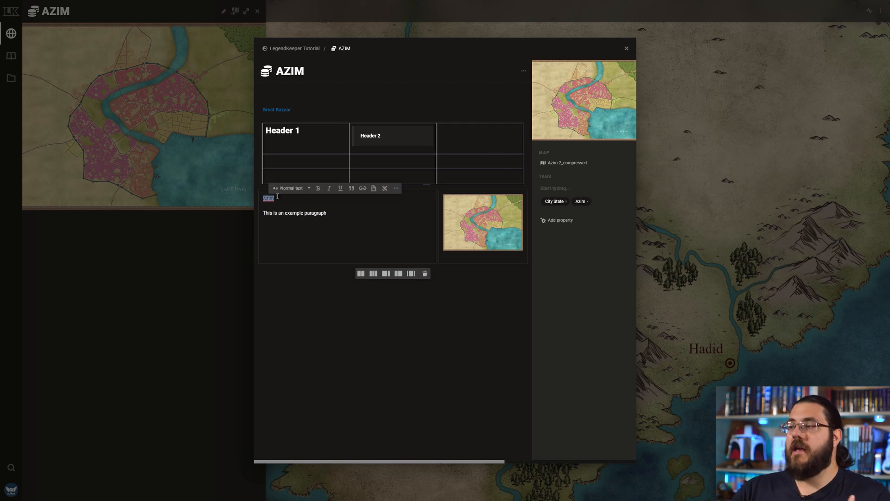
{"action": "left_click", "coordinate": [285, 187]}
{"action": "left_click", "coordinate": [286, 198]}
{"action": "left_click", "coordinate": [336, 213]}
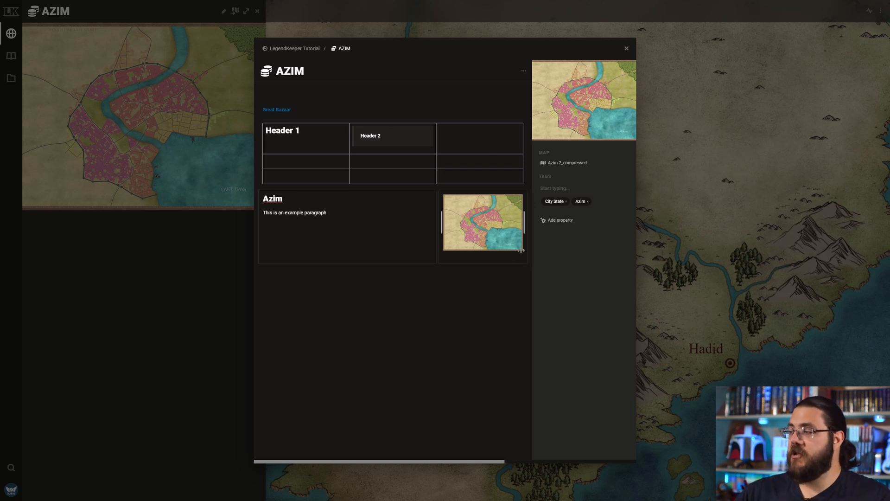
Insert a horizontal divider below the two-column layout section.
{"action": "left_click", "coordinate": [532, 288]}
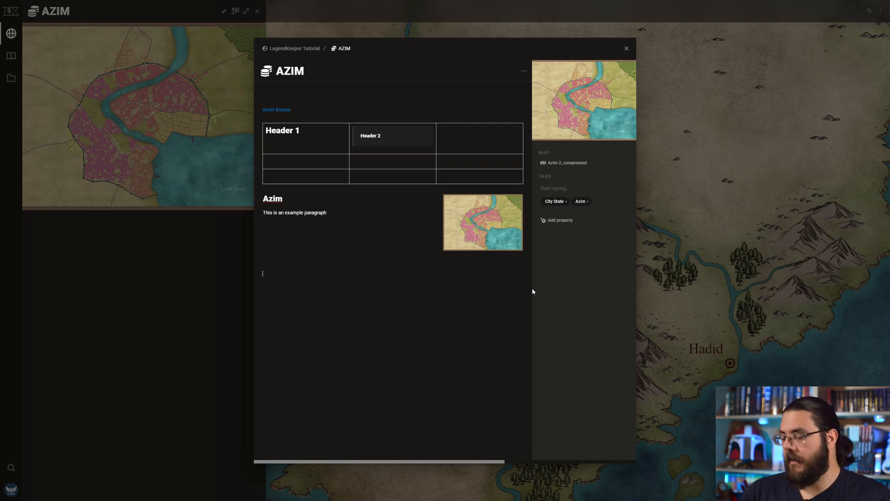
{"action": "type", "text": "/"}
{"action": "scroll", "coordinate": [325, 330], "scroll_direction": "down", "scroll_amount": 3}
{"action": "scroll", "coordinate": [326, 331], "scroll_direction": "up", "scroll_amount": 1}
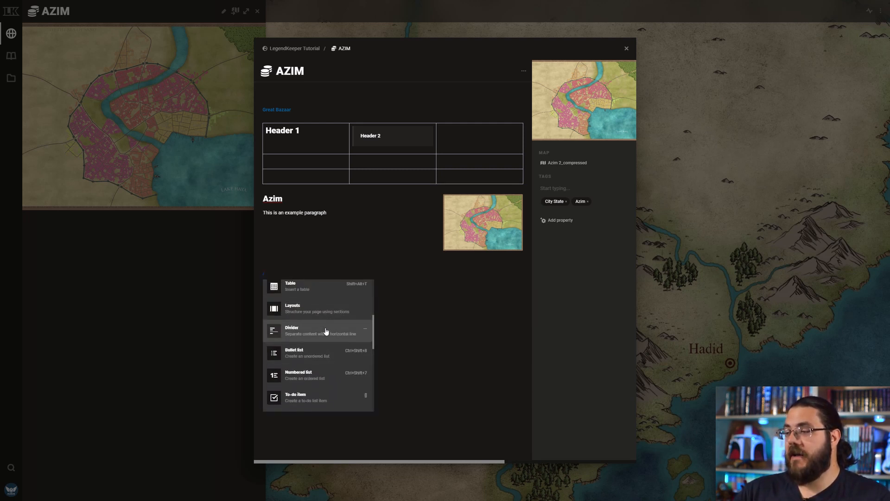
{"action": "left_click", "coordinate": [325, 331]}
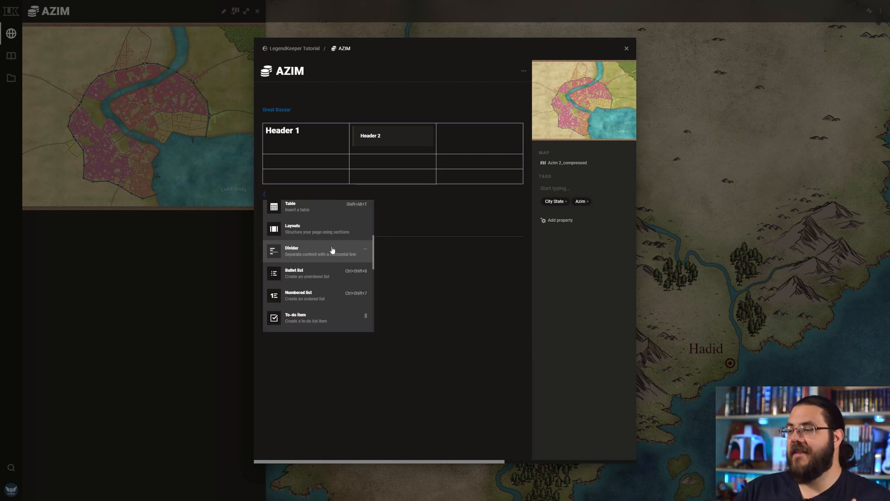
Insert a numbered list below the table with the entries Item 1 and Item 2.
{"action": "scroll", "coordinate": [303, 287], "scroll_direction": "down", "scroll_amount": 1}
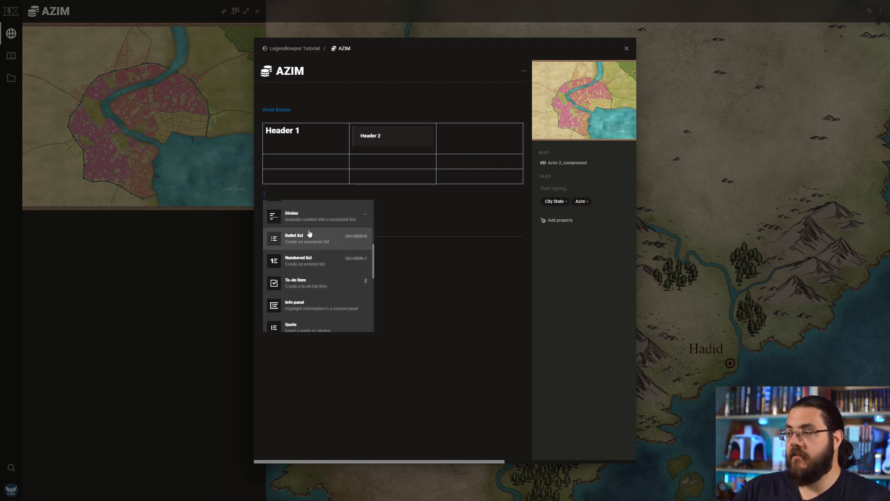
{"action": "left_click", "coordinate": [310, 260]}
{"action": "type", "text": "item 1"}
{"action": "key", "text": "Return"}
{"action": "type", "text": "item 2"}
{"action": "key", "text": "Return"}
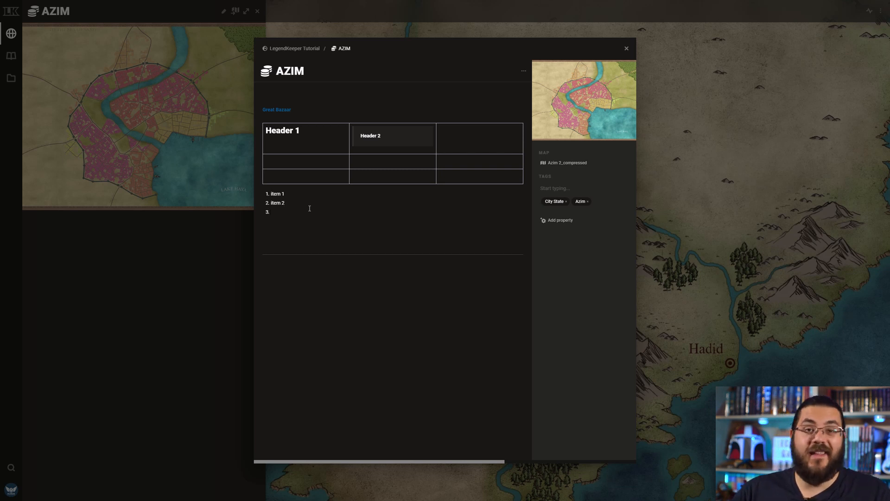
{"action": "key", "text": "Return"}
Add a to-do item named STRENGTH below the numbered list and check it off.
{"action": "key", "text": "Return"}
{"action": "type", "text": "/"}
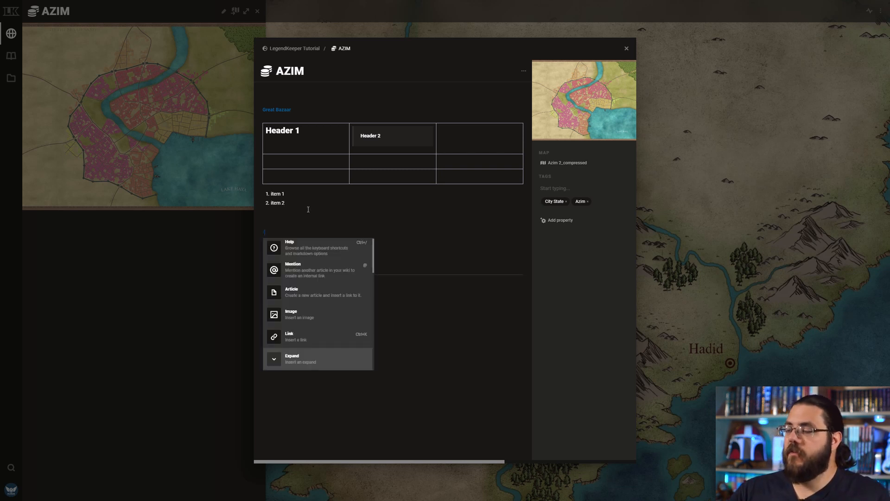
{"action": "scroll", "coordinate": [342, 306], "scroll_direction": "down", "scroll_amount": 5}
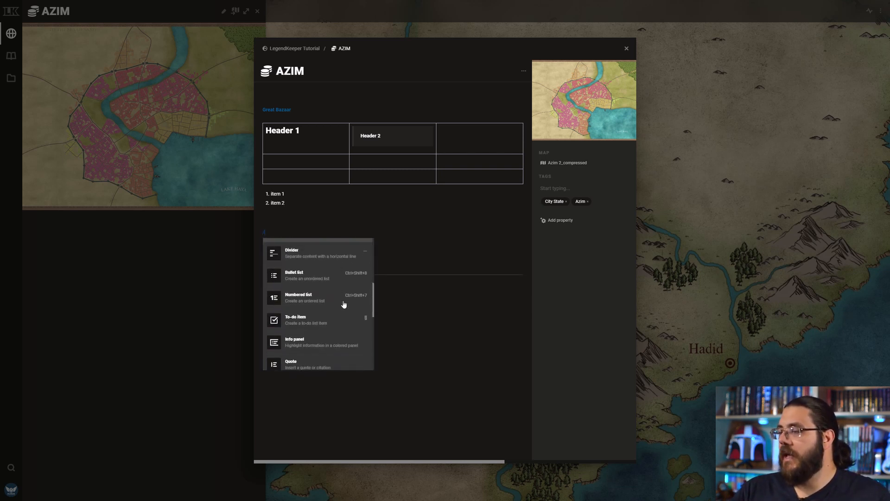
{"action": "scroll", "coordinate": [343, 304], "scroll_direction": "down", "scroll_amount": 2}
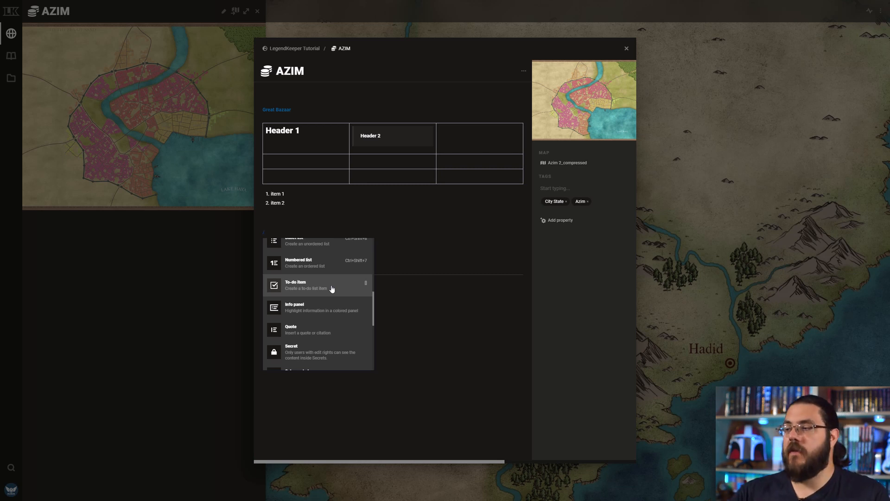
{"action": "left_click", "coordinate": [332, 287]}
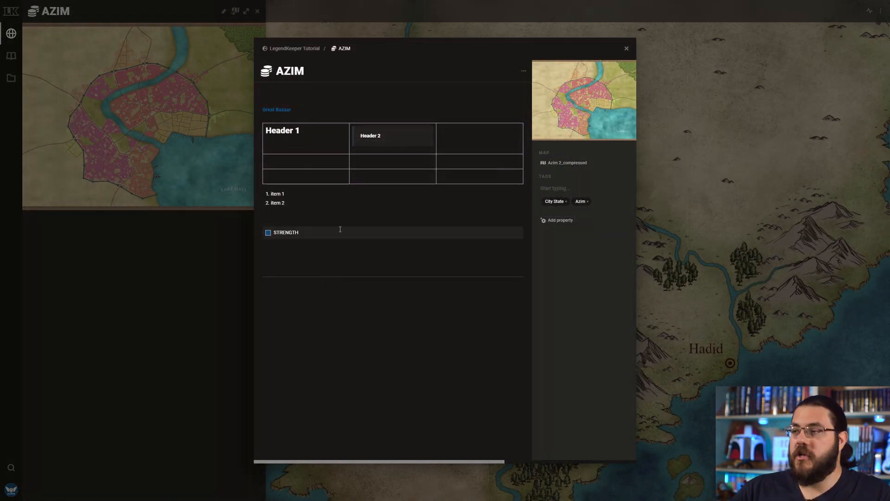
{"action": "left_click", "coordinate": [268, 233]}
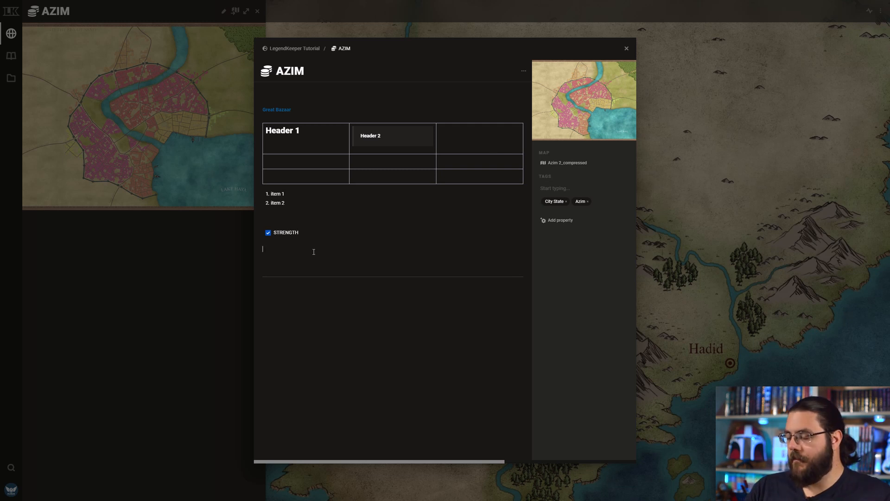
Insert an info panel below the STRENGTH item, try its green check and red cross styles, and set it to the orange warning style.
{"action": "type", "text": "/"}
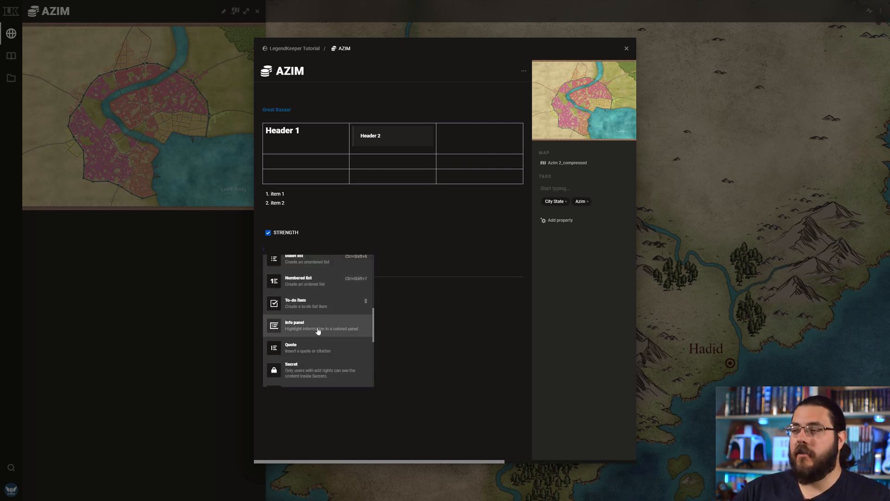
{"action": "left_click", "coordinate": [318, 325]}
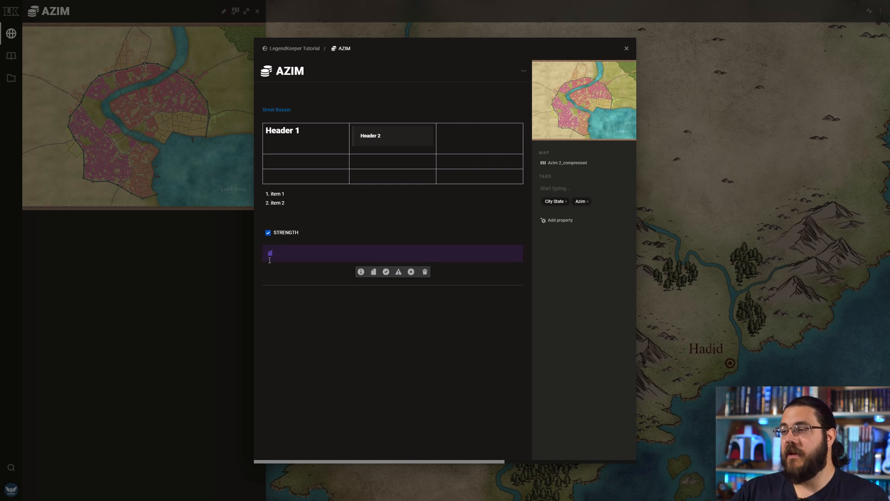
{"action": "left_click", "coordinate": [386, 272]}
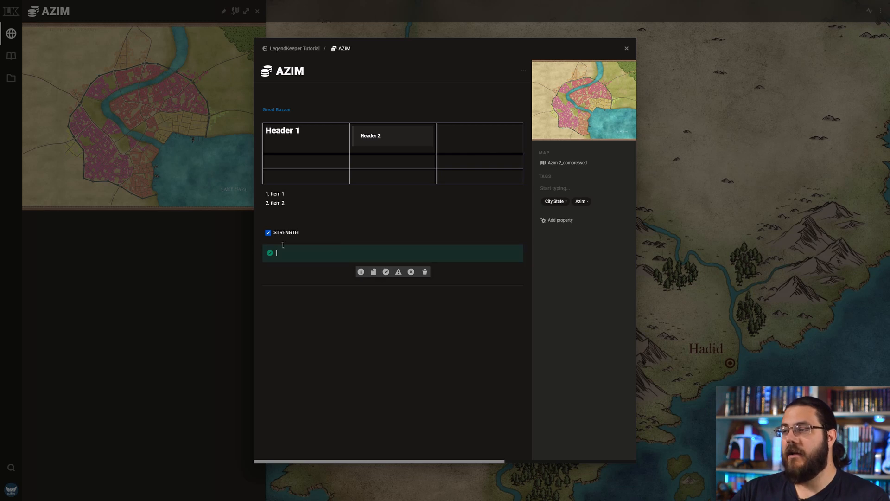
{"action": "left_click", "coordinate": [398, 272]}
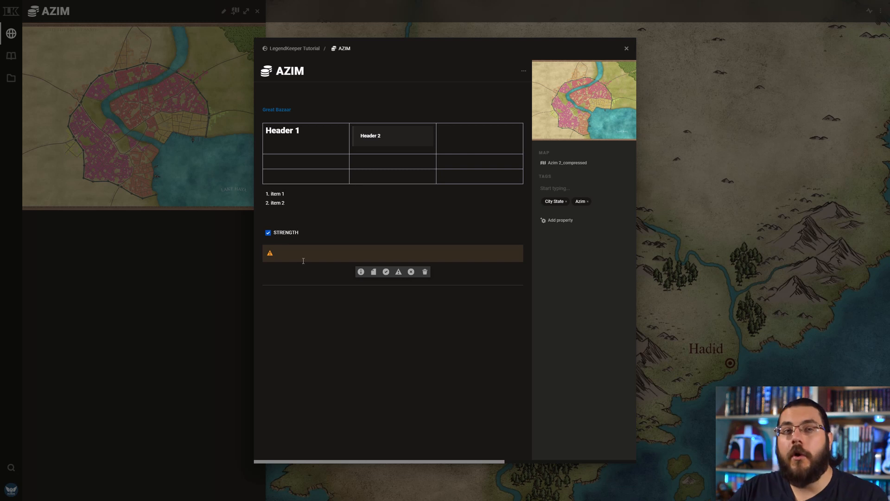
{"action": "left_click", "coordinate": [411, 272]}
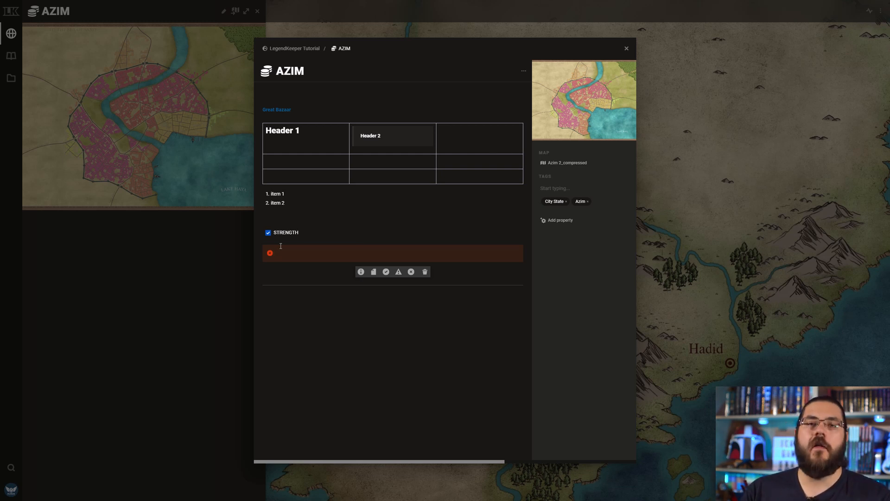
{"action": "left_click", "coordinate": [398, 272]}
{"action": "left_click", "coordinate": [410, 272]}
{"action": "left_click", "coordinate": [398, 271]}
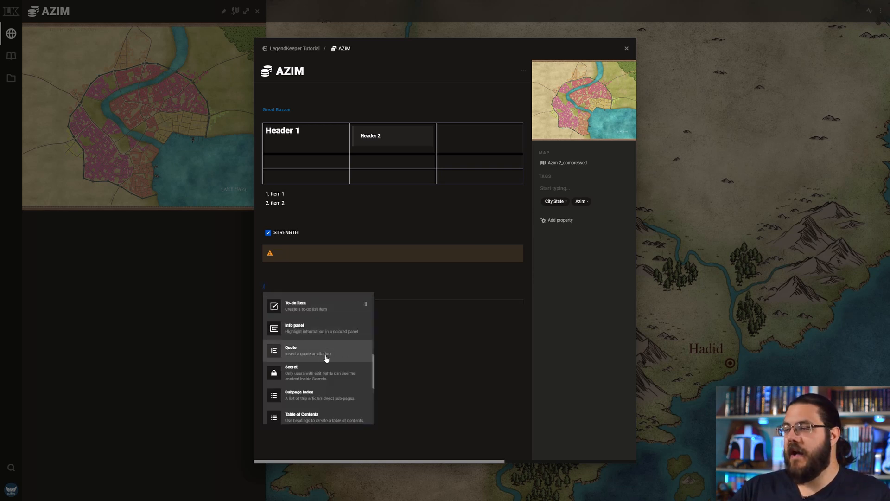
Insert a quote block below the warning panel reading "This is a quote" and add blank lines beneath it.
{"action": "left_click", "coordinate": [326, 357]}
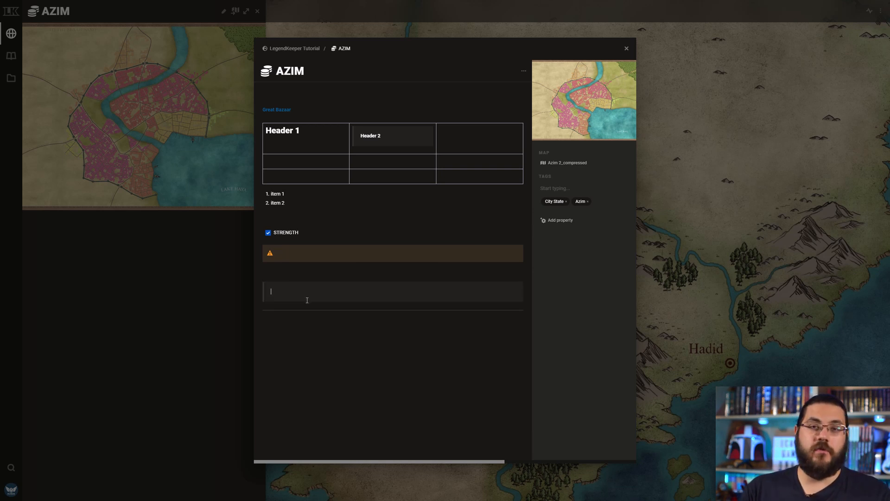
{"action": "type", "text": "T"}
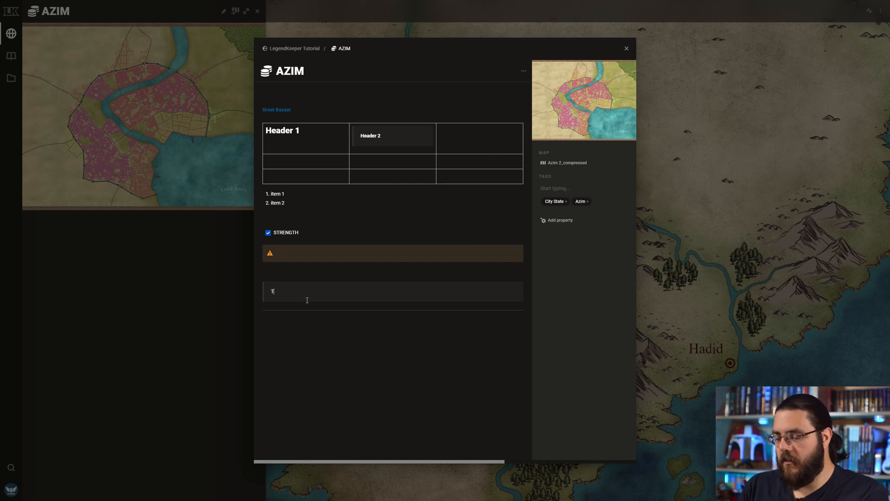
{"action": "type", "text": "his is i"}
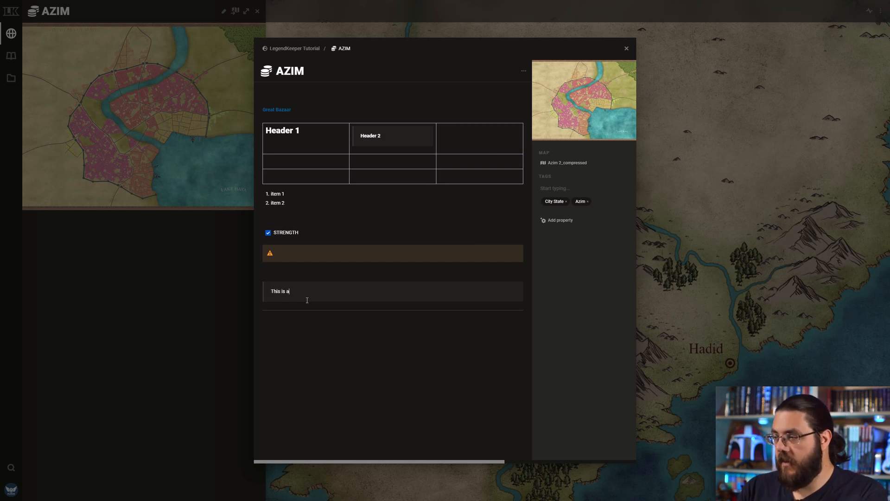
{"action": "type", "text": " quote"}
{"action": "key", "text": "Return"}
{"action": "key", "text": "Return"}
{"action": "key", "text": "Return"}
{"action": "key", "text": "Return"}
{"action": "key", "text": "Return"}
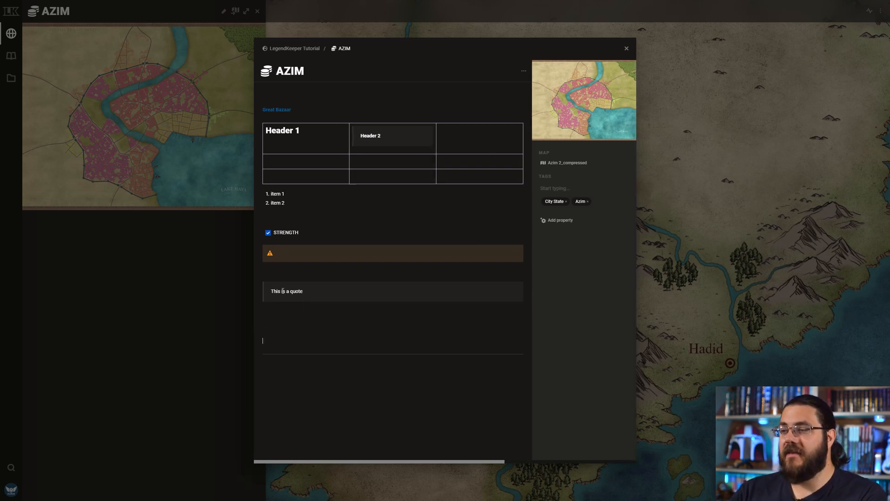
Insert a Secret block on the line below the quote.
{"action": "left_click", "coordinate": [279, 317]}
{"action": "type", "text": "/"}
{"action": "scroll", "coordinate": [308, 369], "scroll_direction": "down", "scroll_amount": 3}
{"action": "scroll", "coordinate": [308, 369], "scroll_direction": "down", "scroll_amount": 5}
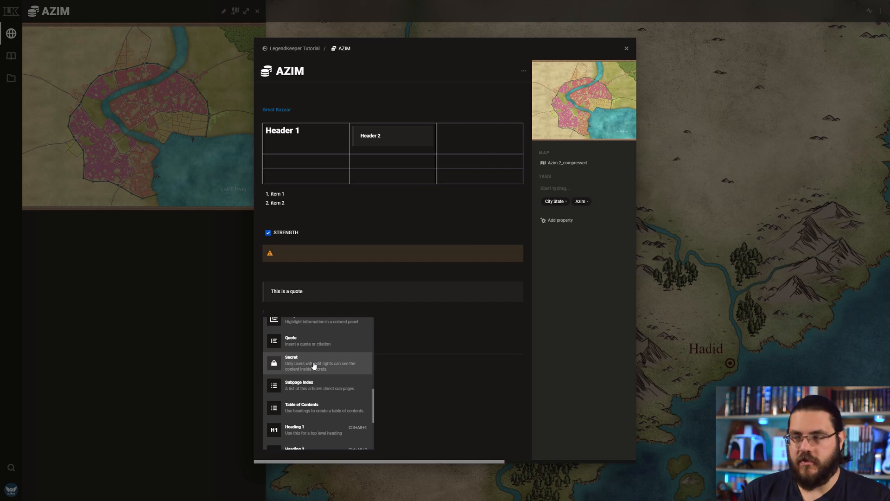
{"action": "left_click", "coordinate": [314, 365]}
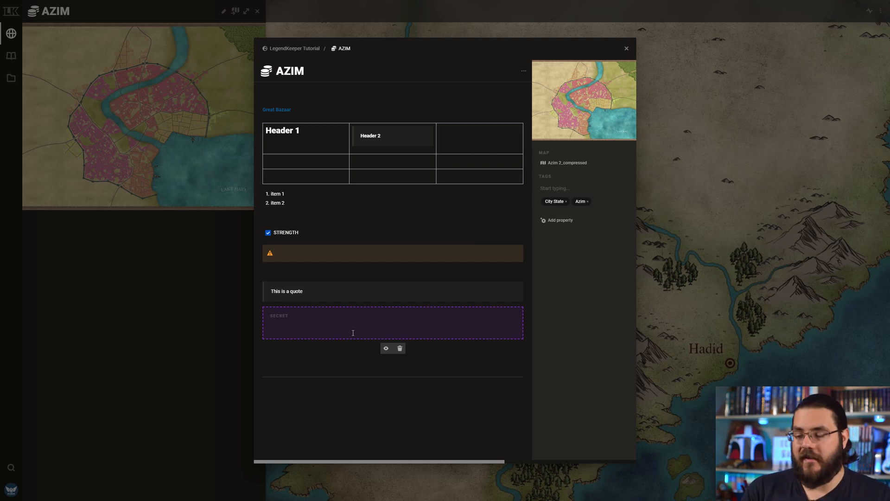
Enter "Test" inside the Secret block and format it as a heading.
{"action": "type", "text": "/he"}
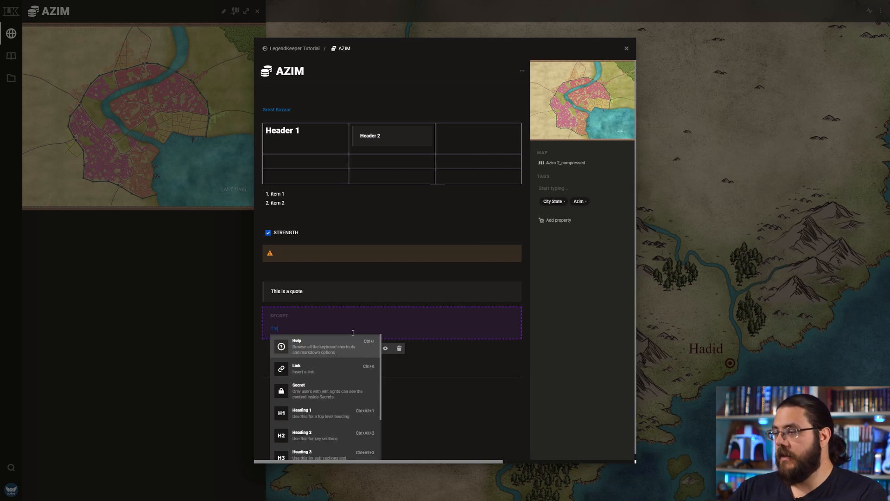
{"action": "key", "text": "BackSpace"}
{"action": "key", "text": "BackSpace"}
{"action": "key", "text": "BackSpace"}
{"action": "type", "text": "Test"}
{"action": "key", "text": "Return"}
{"action": "left_click_drag", "start_coordinate": [281, 327], "coordinate": [252, 325]}
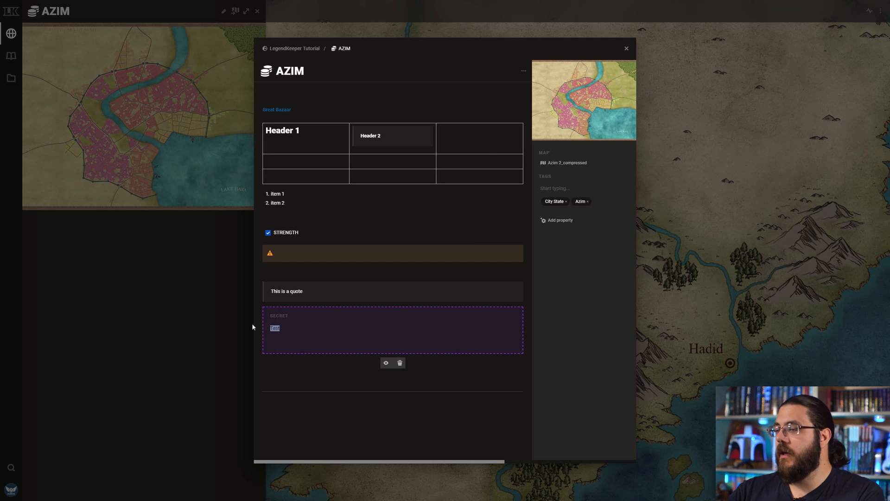
{"action": "left_click", "coordinate": [293, 316]}
{"action": "left_click", "coordinate": [282, 339]}
{"action": "left_click", "coordinate": [280, 342]}
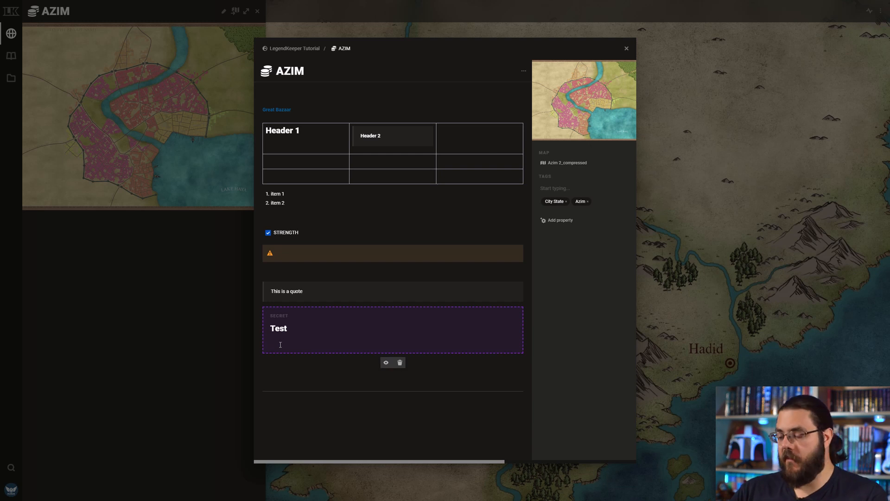
Insert a table below the Test heading inside the Secret block.
{"action": "key", "text": "Return"}
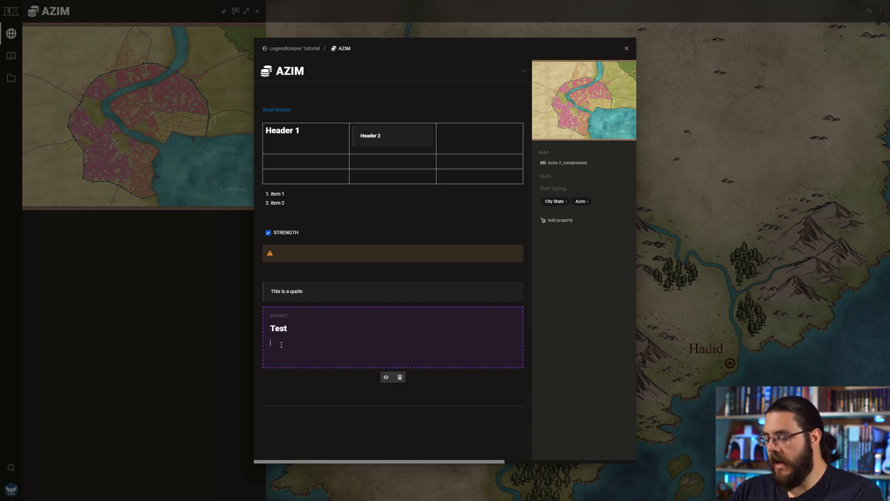
{"action": "type", "text": "/table"}
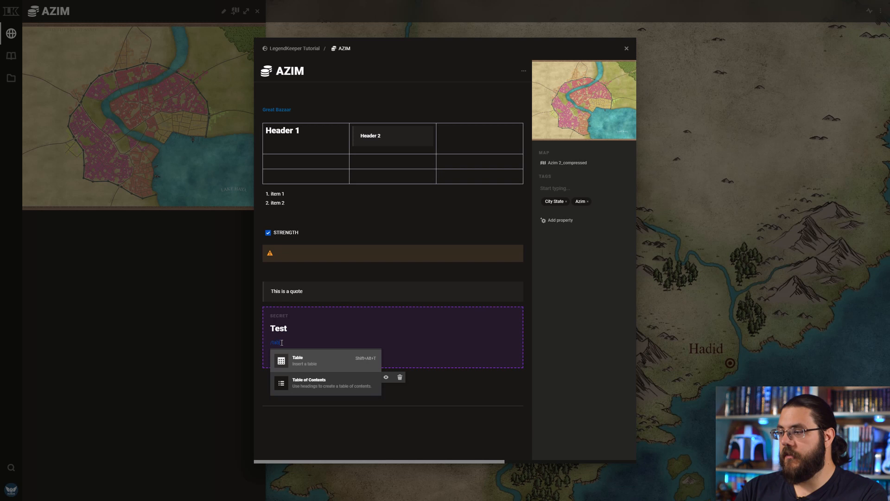
{"action": "left_click", "coordinate": [325, 358]}
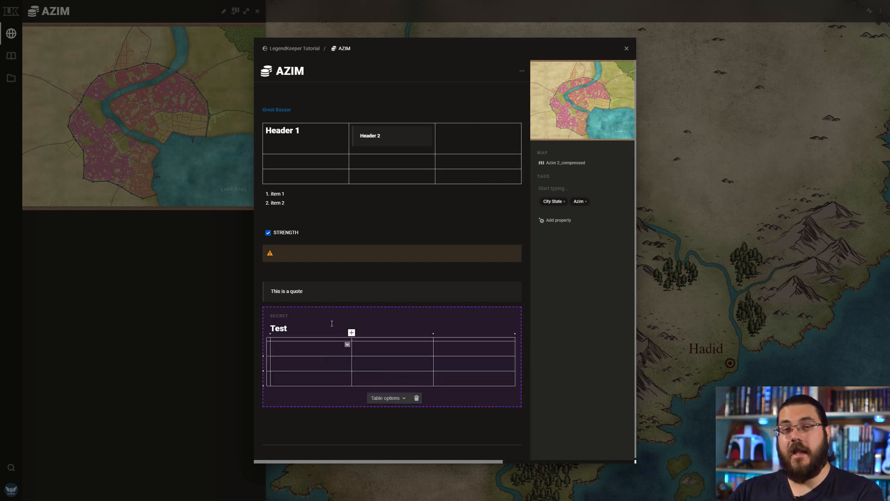
{"action": "left_click", "coordinate": [287, 396]}
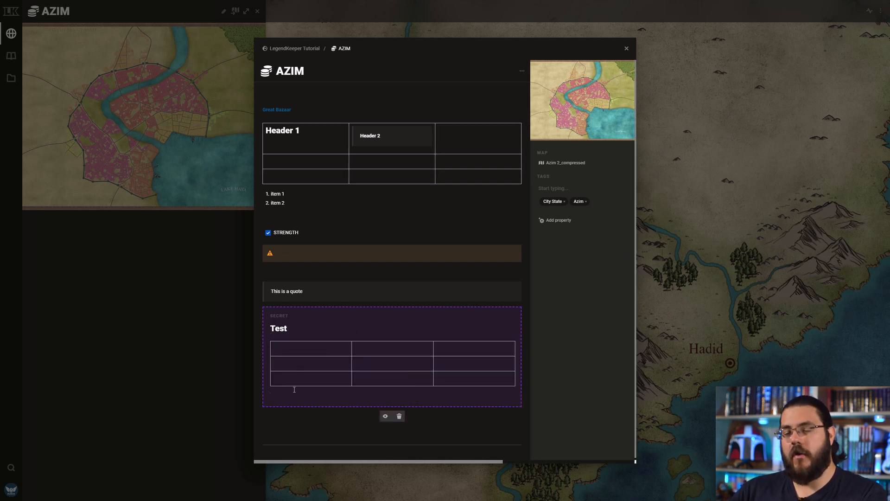
Insert the street map image with the dark red roofs from My Images below the table in the Secret block.
{"action": "type", "text": "/"}
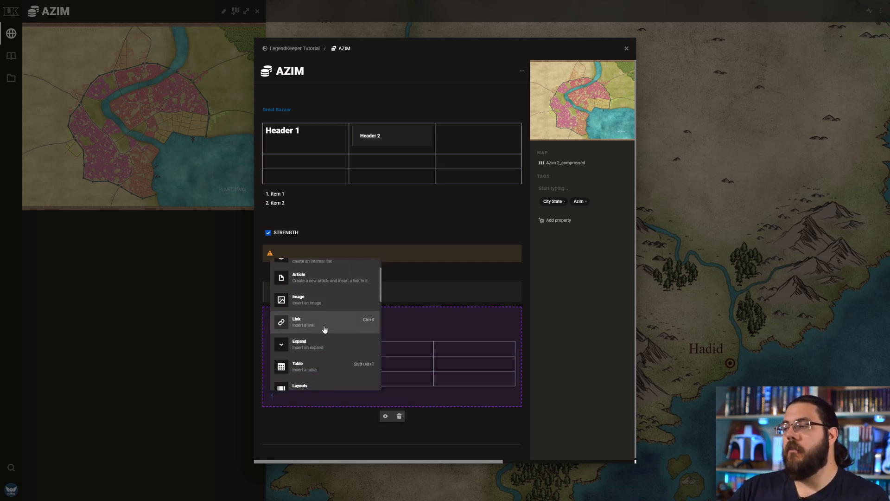
{"action": "left_click", "coordinate": [326, 310]}
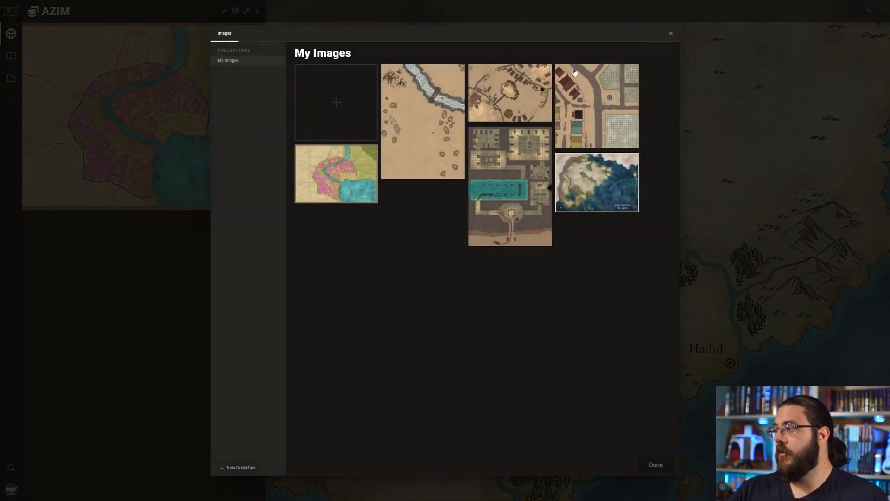
{"action": "left_click", "coordinate": [594, 100]}
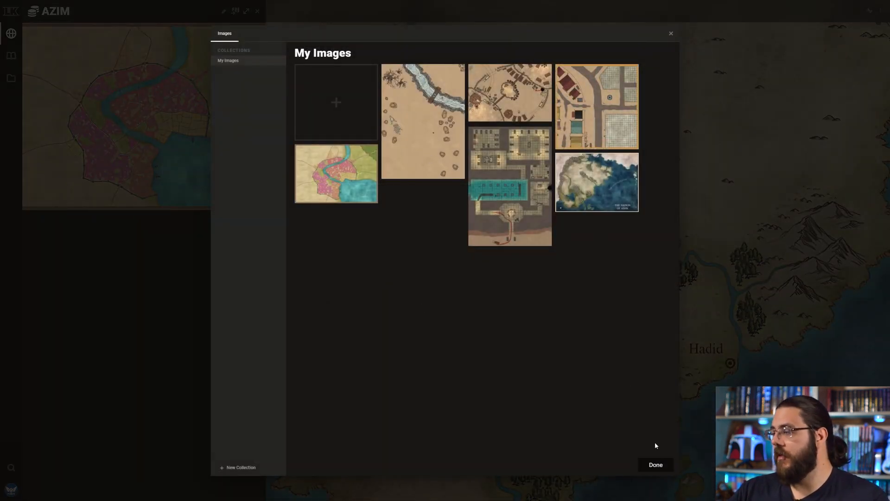
{"action": "left_click", "coordinate": [655, 464]}
{"action": "scroll", "coordinate": [445, 318], "scroll_direction": "down", "scroll_amount": 5}
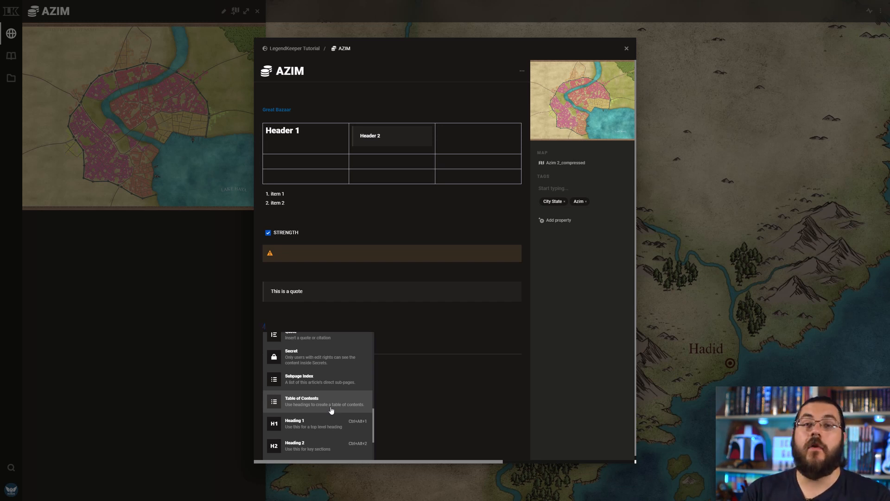
{"action": "scroll", "coordinate": [329, 406], "scroll_direction": "down", "scroll_amount": 4}
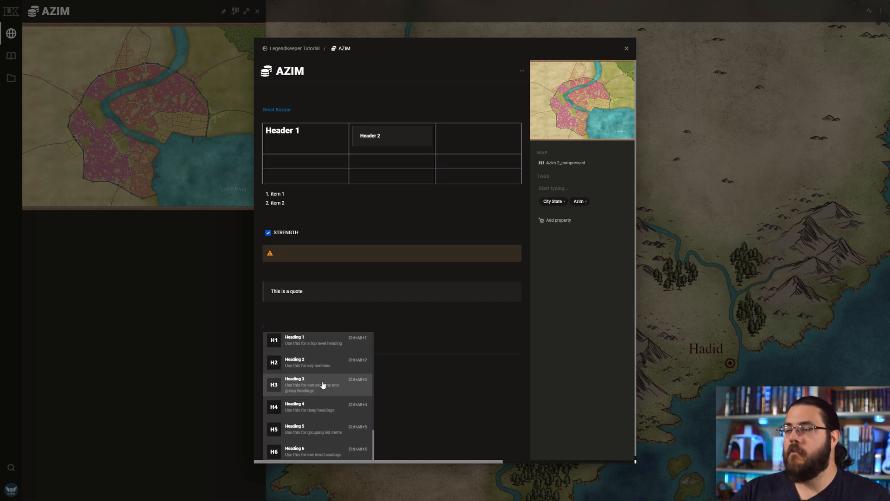
{"action": "scroll", "coordinate": [400, 330], "scroll_direction": "up", "scroll_amount": 4}
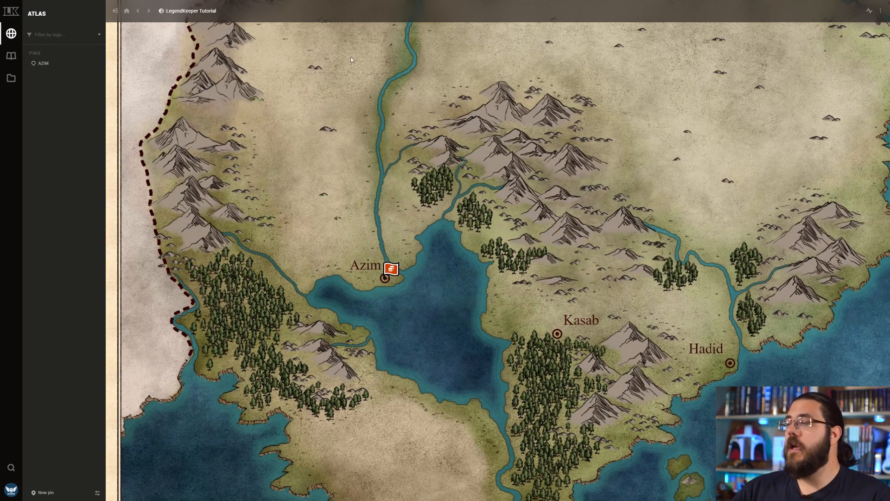
Open the wiki and expand the LegendKeeper Tutorial and AZIM articles in the article tree.
{"action": "left_click", "coordinate": [14, 56]}
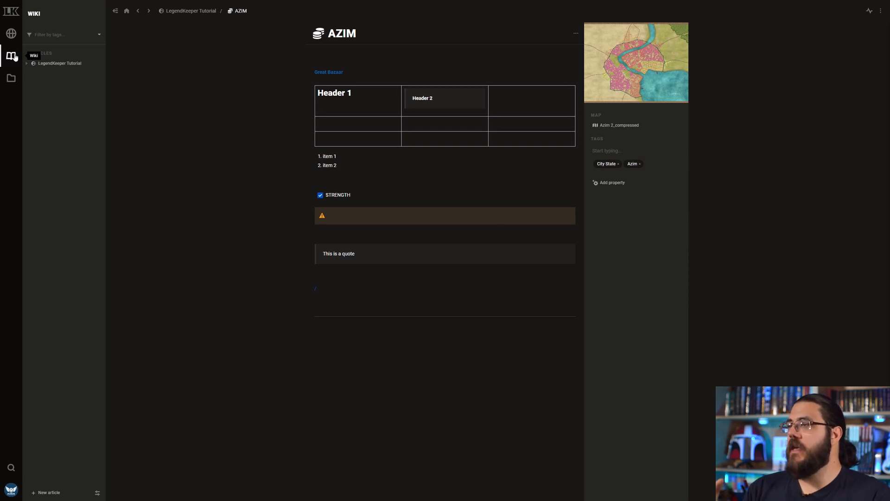
{"action": "left_click", "coordinate": [27, 64]}
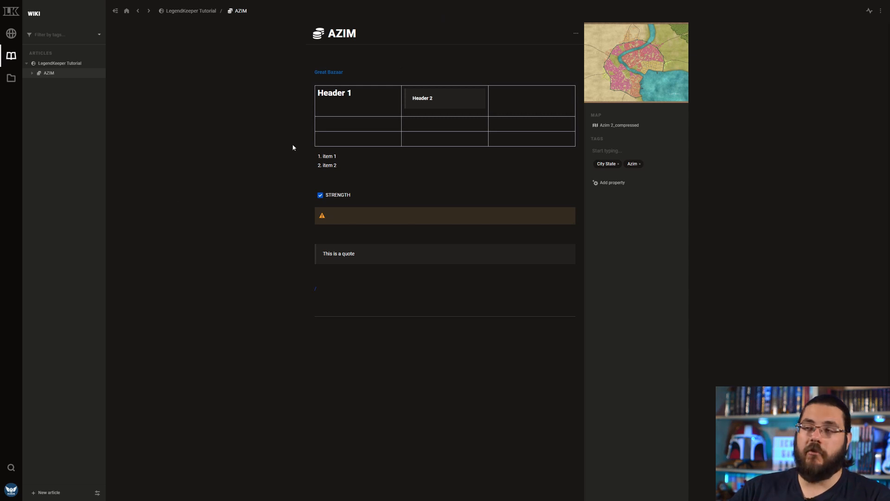
{"action": "left_click", "coordinate": [27, 64]}
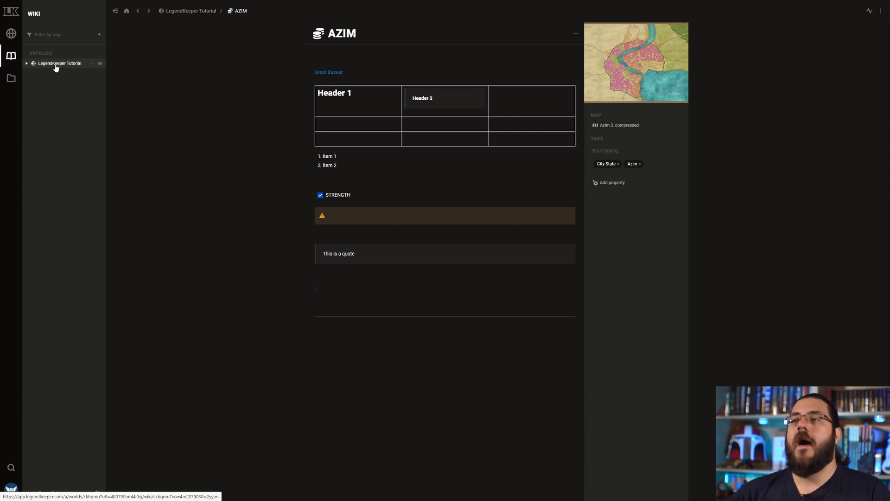
{"action": "left_click", "coordinate": [27, 64]}
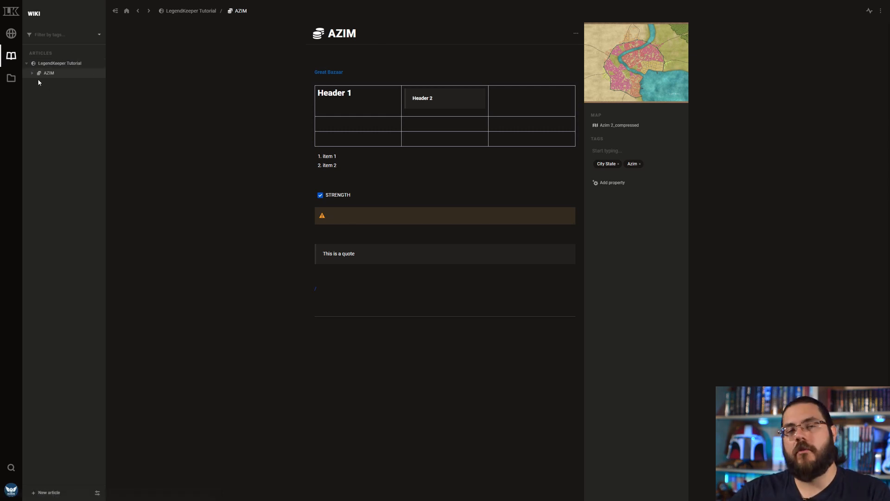
{"action": "left_click", "coordinate": [41, 492]}
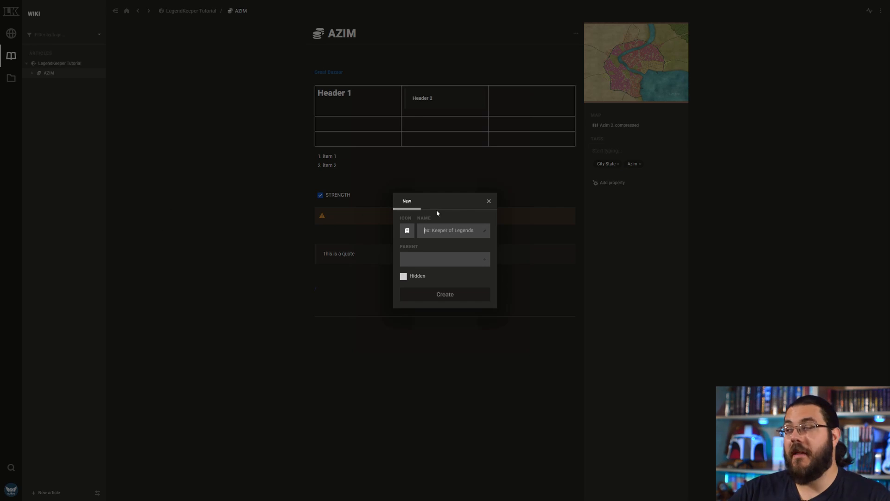
{"action": "left_click", "coordinate": [489, 201]}
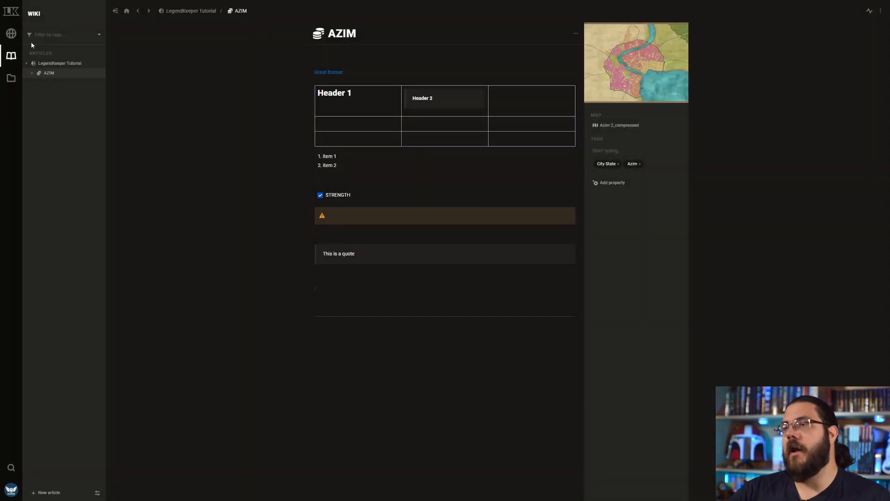
{"action": "left_click", "coordinate": [32, 73]}
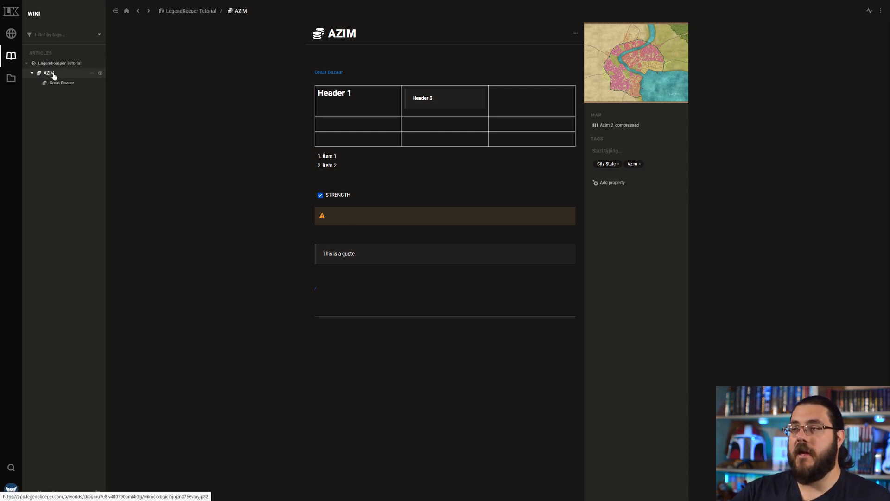
Hide the AZIM article so only admins can see it, and make it visible again.
{"action": "left_click", "coordinate": [101, 75]}
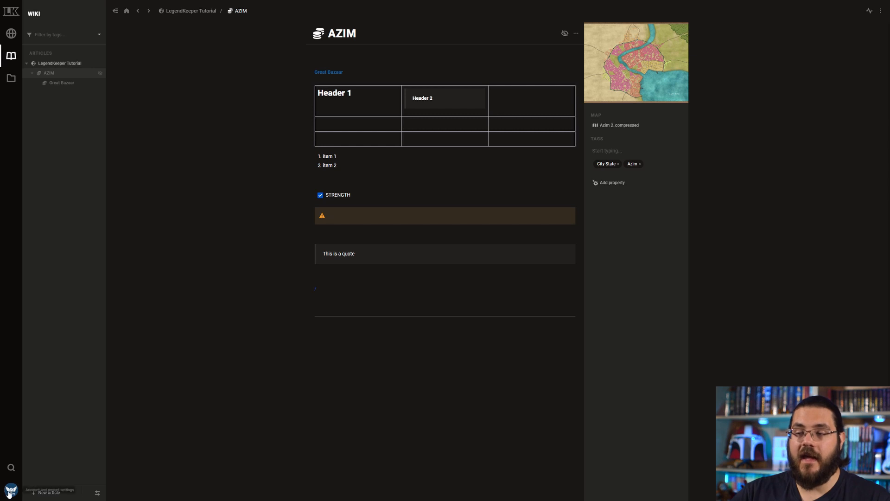
{"action": "left_click", "coordinate": [100, 74]}
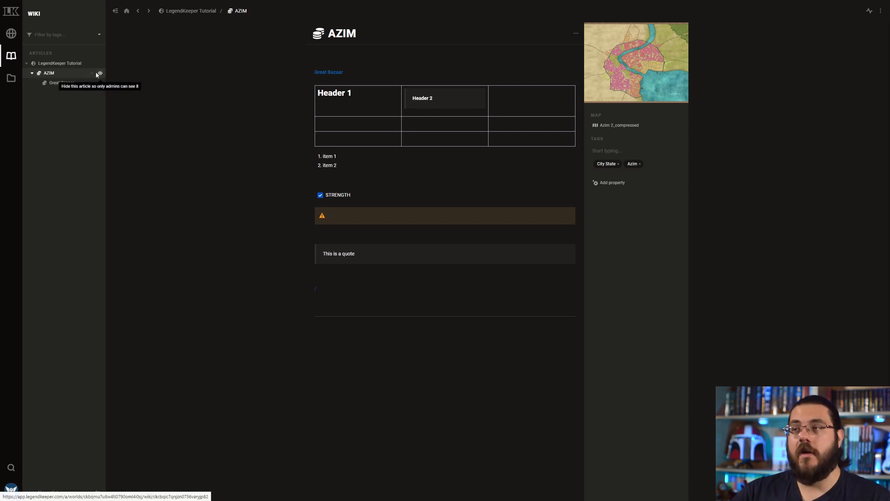
Examine the AZIM article's permission options for the Members role and the individual user.
{"action": "left_click", "coordinate": [92, 73]}
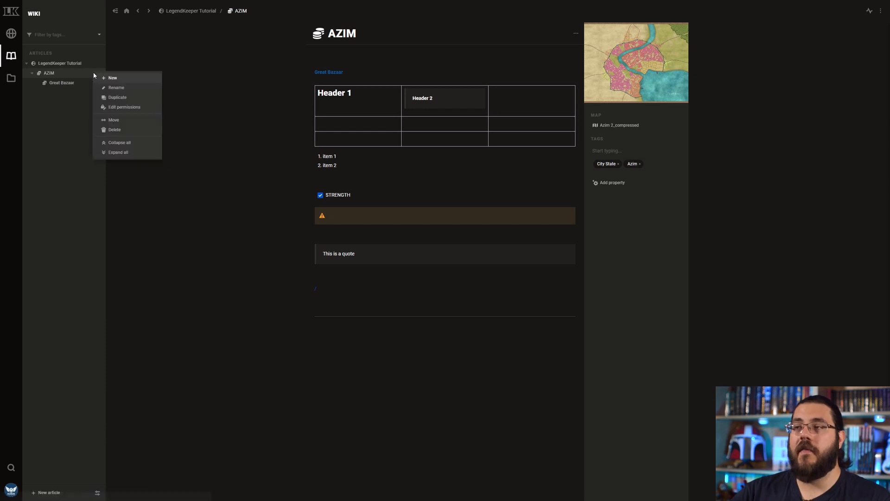
{"action": "left_click", "coordinate": [112, 107]}
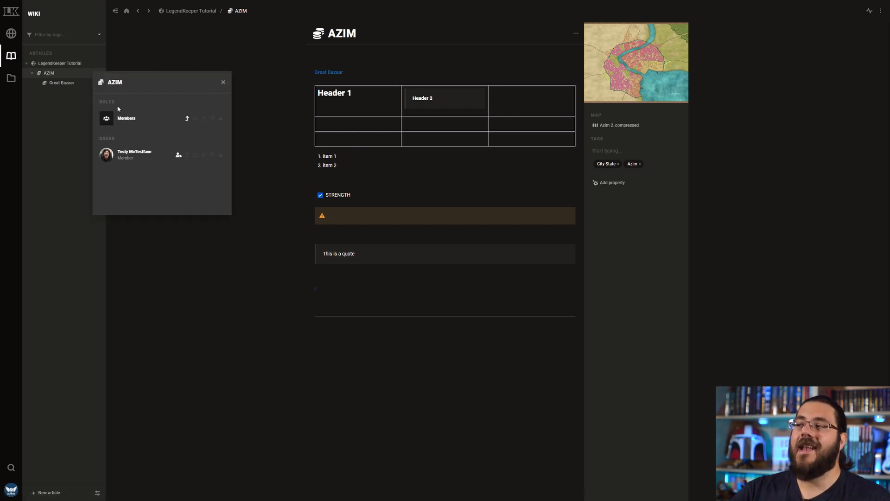
{"action": "left_click", "coordinate": [178, 158]}
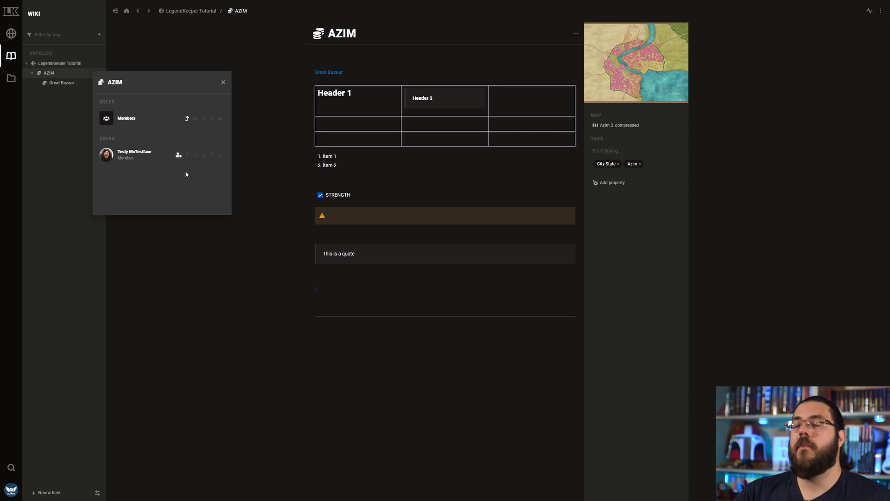
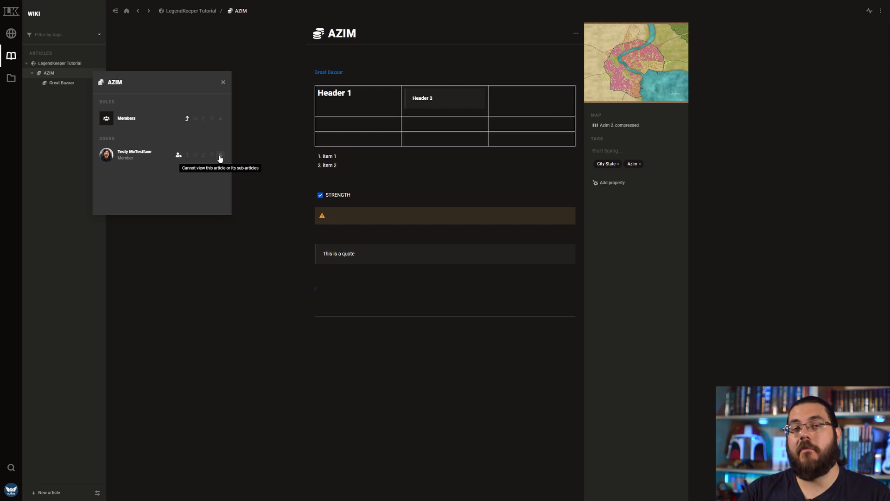
{"action": "left_click", "coordinate": [33, 125]}
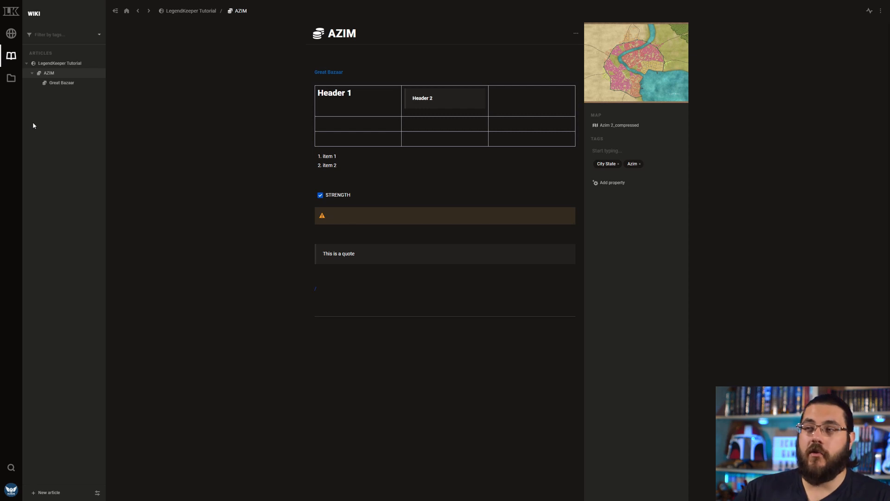
Create a top-level wiki article named Items with the crossed swords glyph as its icon and no parent.
{"action": "left_click", "coordinate": [46, 492]}
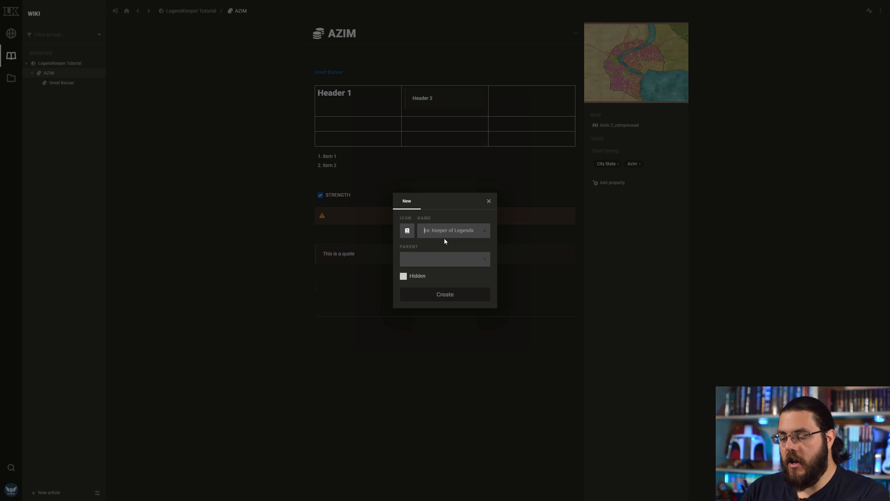
{"action": "type", "text": "Items"}
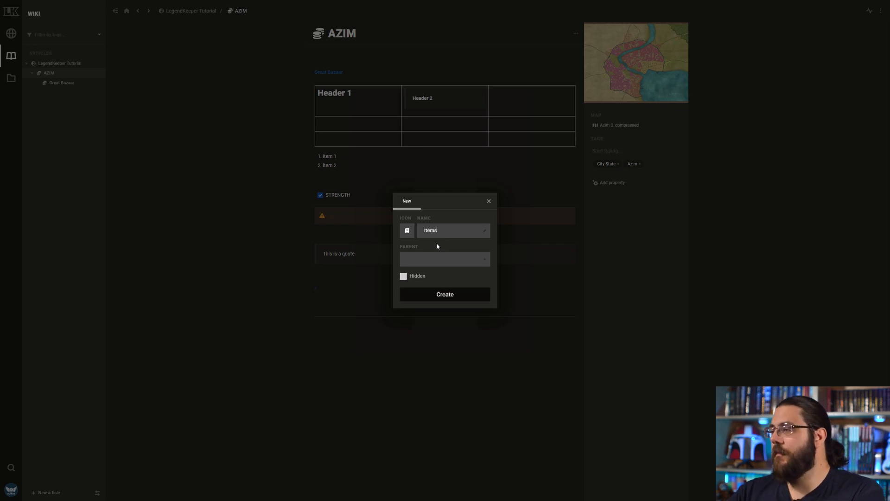
{"action": "left_click", "coordinate": [407, 230]}
{"action": "type", "text": "swo"}
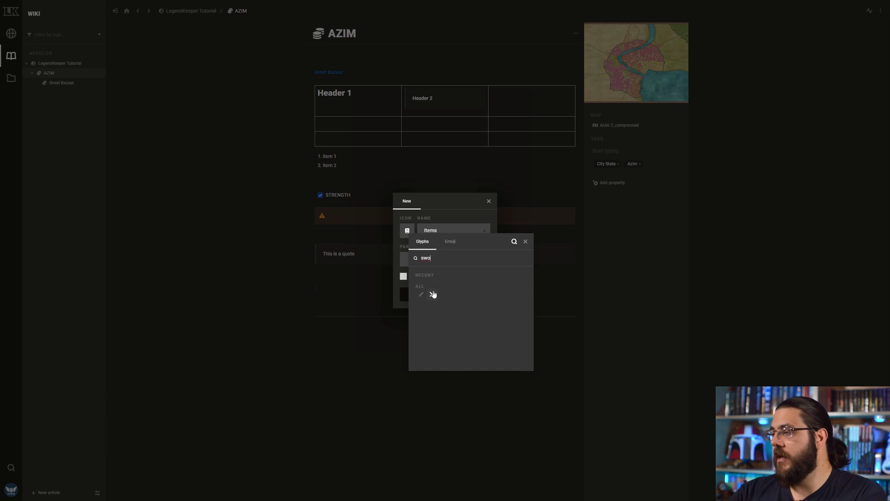
{"action": "left_click", "coordinate": [432, 294]}
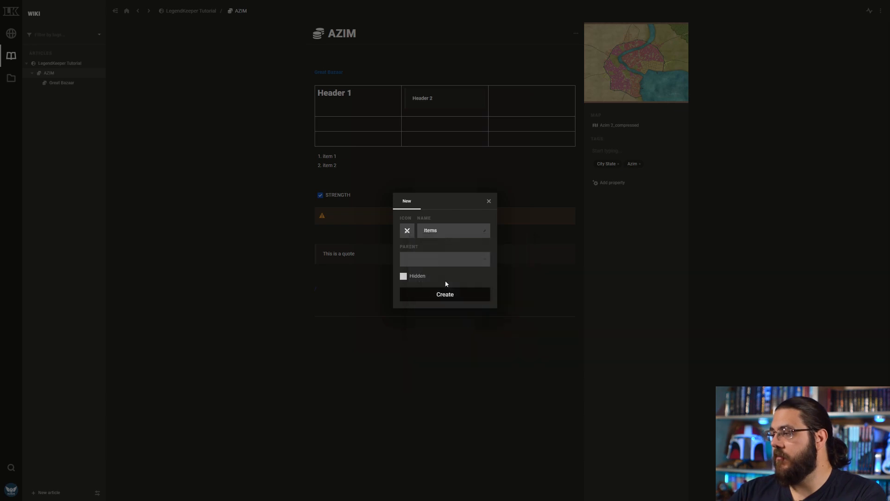
{"action": "left_click", "coordinate": [443, 295]}
Create a top-level wiki article named Religion with the flame glyph as its icon.
{"action": "left_click", "coordinate": [49, 492]}
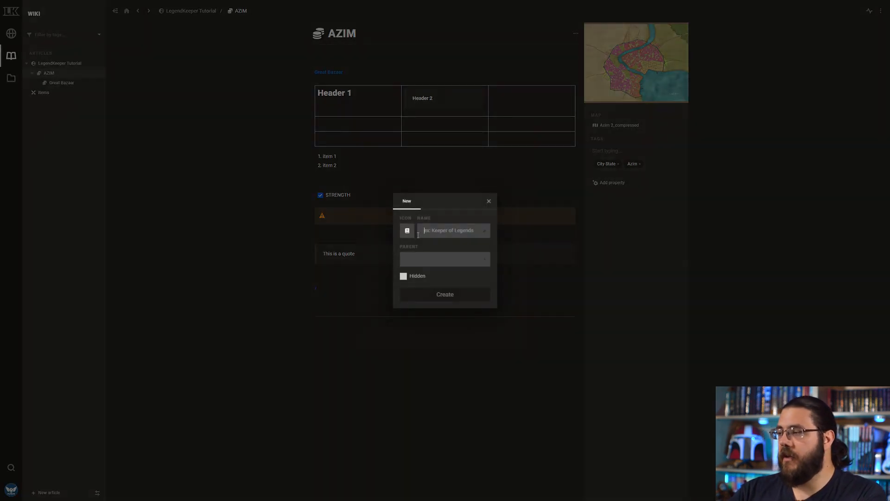
{"action": "type", "text": "Religion"}
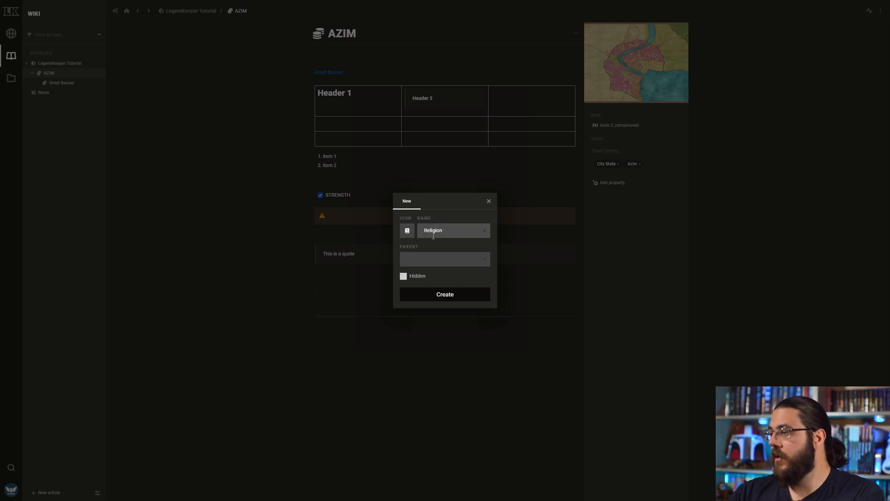
{"action": "left_click", "coordinate": [407, 230]}
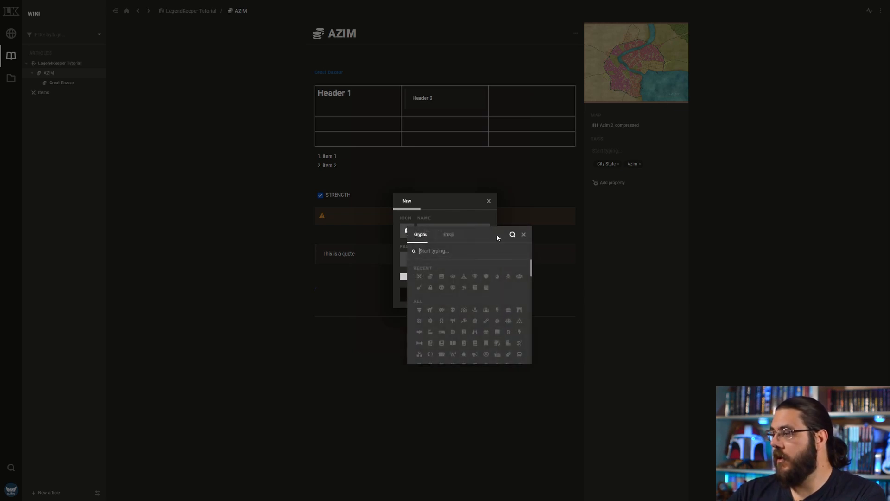
{"action": "left_click", "coordinate": [497, 276]}
{"action": "left_click", "coordinate": [453, 297]}
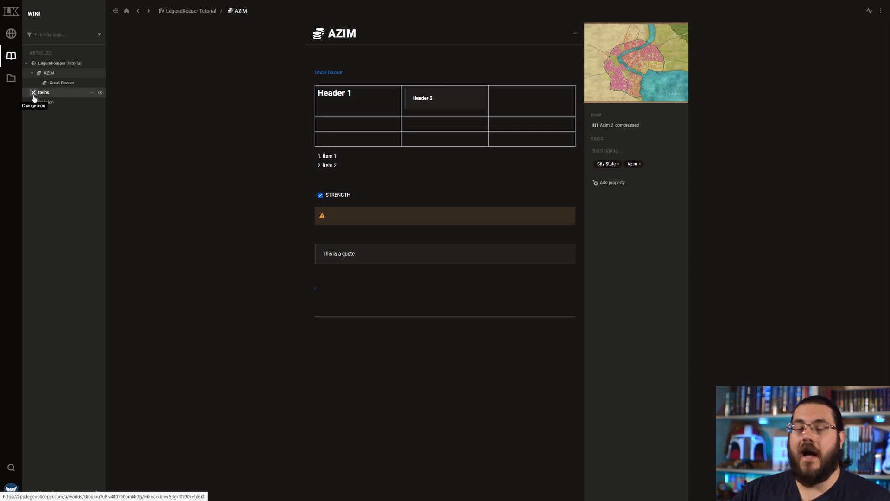
Pin the Items, Religion and LegendKeeper Tutorial articles as wiki shortcuts above the article tree, and open the LegendKeeper Tutorial shortcut.
{"action": "left_click_drag", "start_coordinate": [33, 93], "coordinate": [48, 14]}
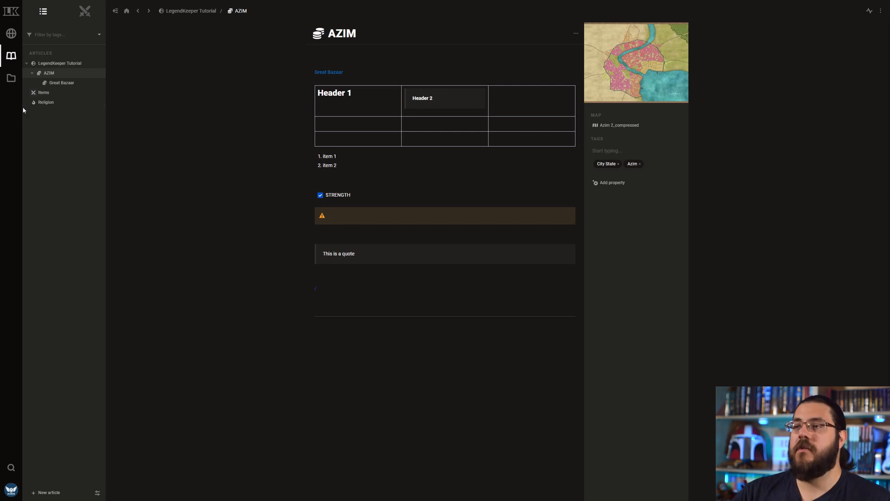
{"action": "left_click_drag", "start_coordinate": [23, 106], "coordinate": [80, 41]}
{"action": "left_click", "coordinate": [72, 123]}
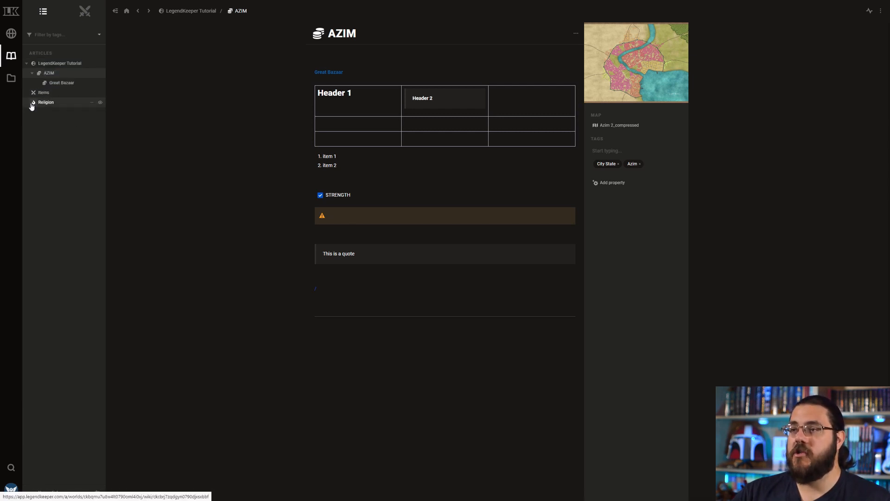
{"action": "left_click", "coordinate": [65, 14]}
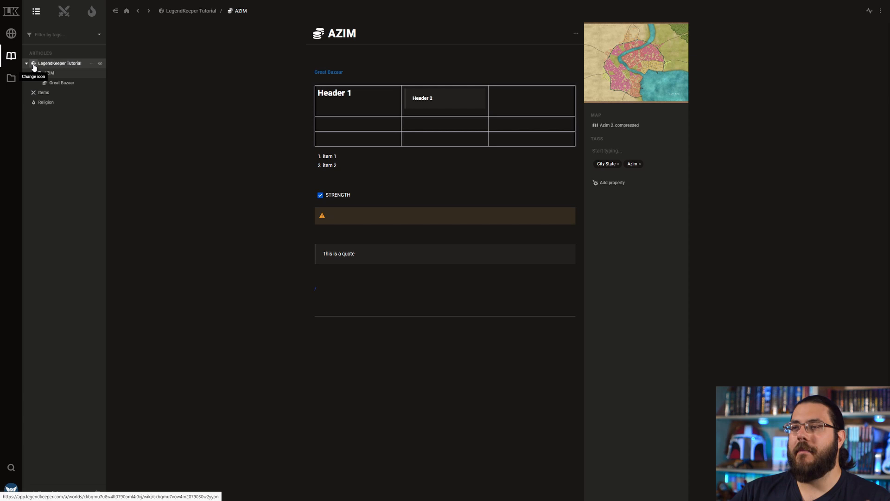
{"action": "left_click_drag", "start_coordinate": [33, 67], "coordinate": [48, 16]}
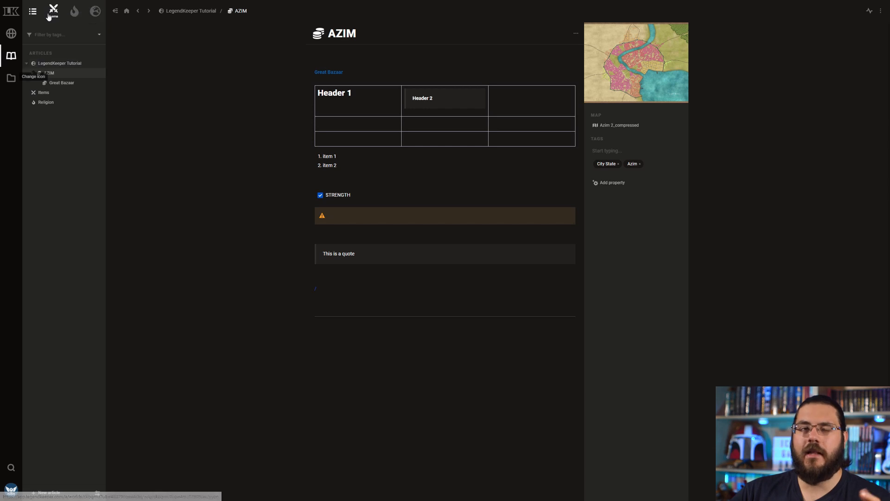
{"action": "left_click", "coordinate": [90, 11]}
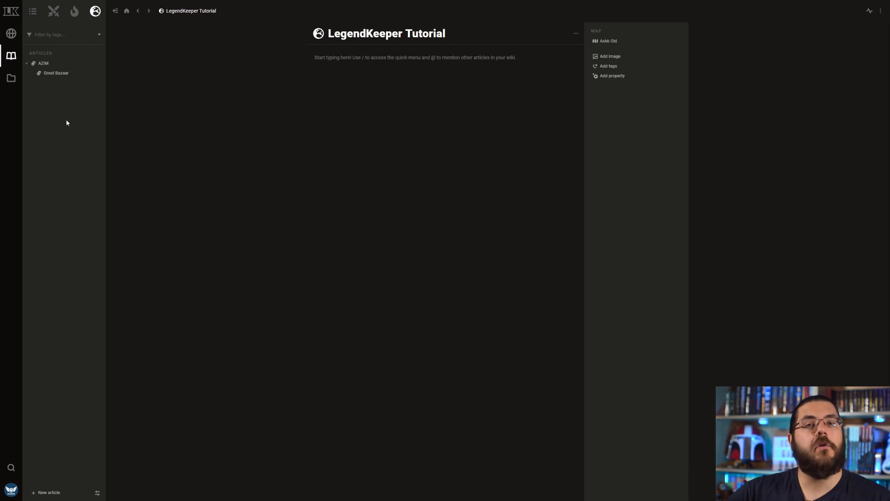
Open the project's media library and look through the My Images and My Maps collections.
{"action": "left_click", "coordinate": [12, 79]}
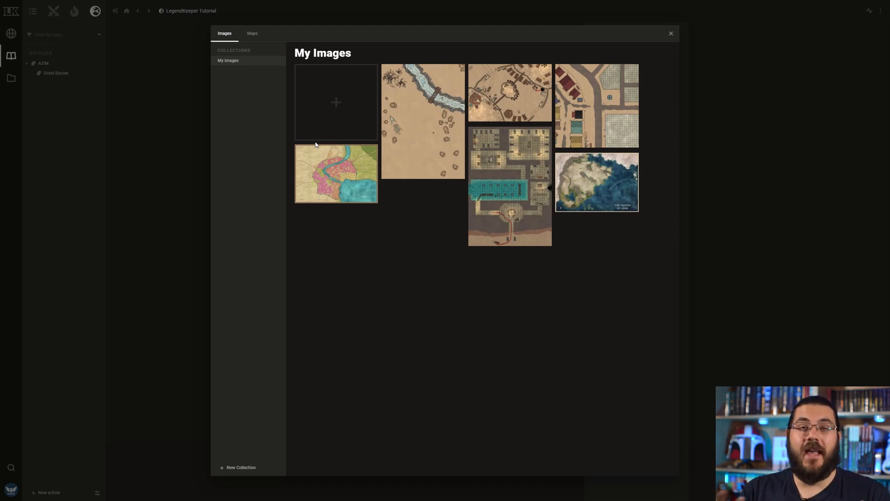
{"action": "left_click", "coordinate": [252, 33]}
{"action": "left_click", "coordinate": [225, 34]}
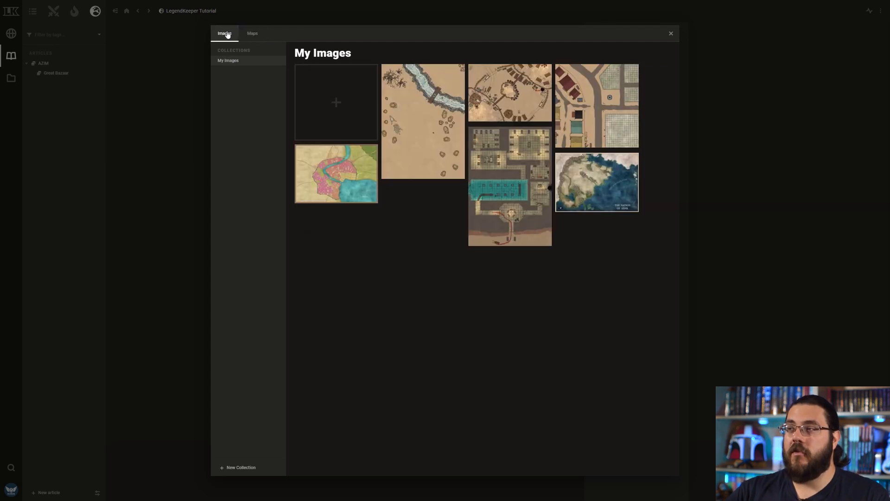
{"action": "left_click", "coordinate": [250, 36]}
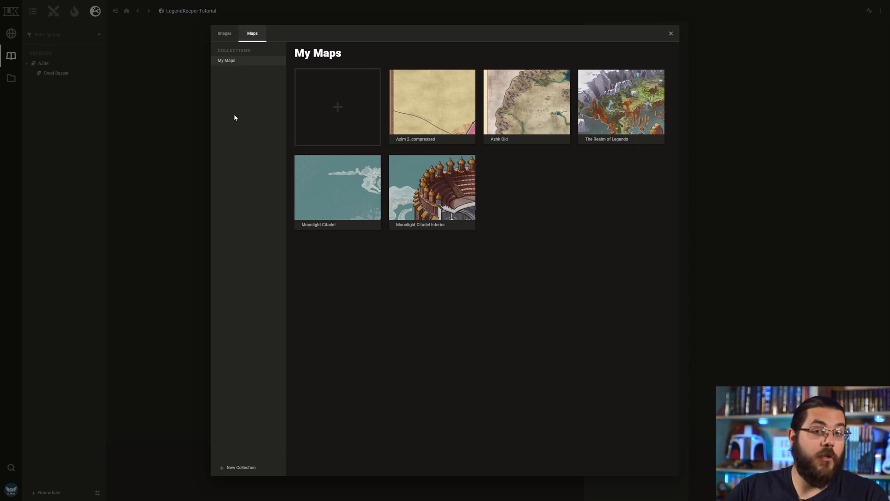
{"action": "left_click", "coordinate": [224, 33]}
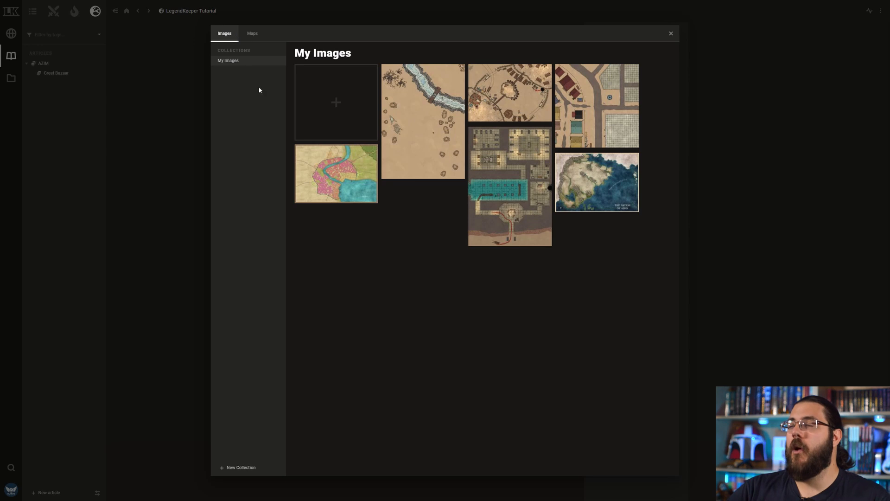
Create a new image collection named NPCs.
{"action": "left_click", "coordinate": [238, 468]}
{"action": "type", "text": "NPCs"}
{"action": "key", "text": "Return"}
{"action": "mouse_move", "coordinate": [228, 76]}
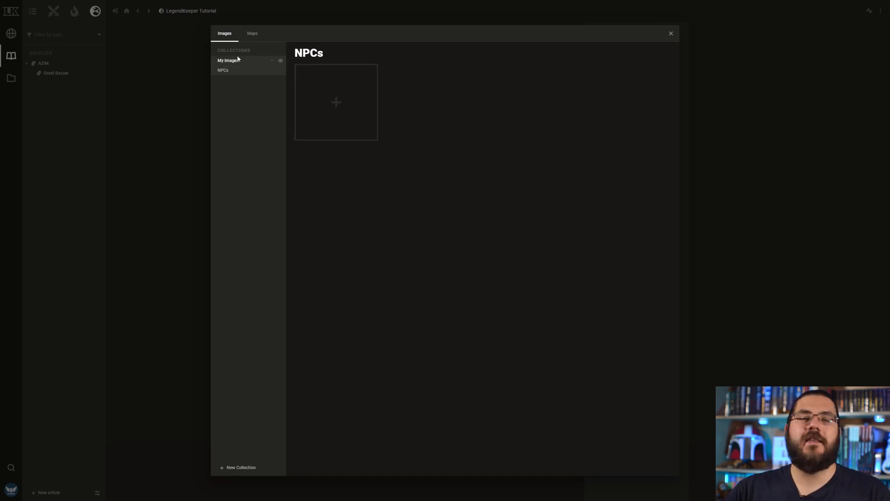
Add another image collection named Flavor Images, and open the NPCs collection.
{"action": "left_click", "coordinate": [247, 467]}
{"action": "type", "text": "Fl"}
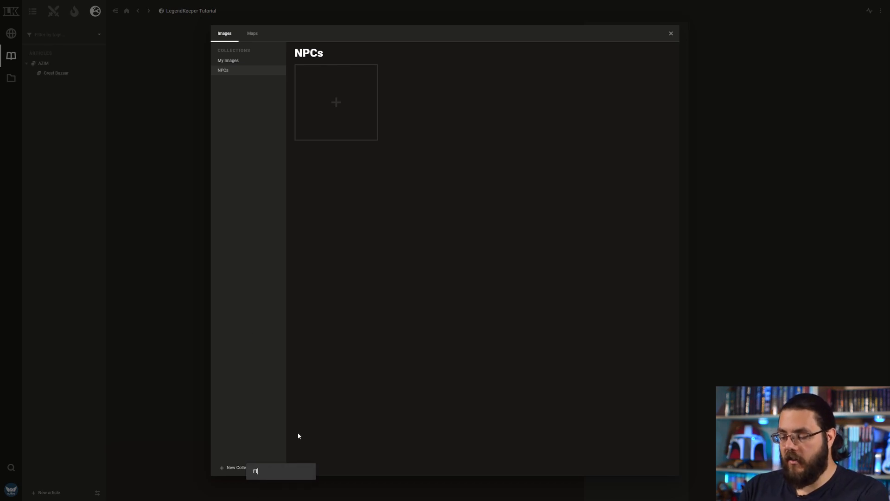
{"action": "type", "text": "avor Images"}
{"action": "key", "text": "Return"}
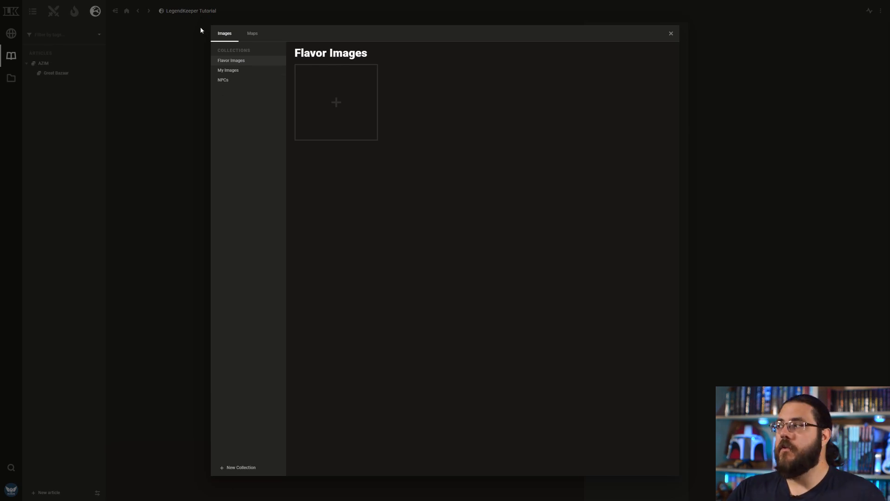
{"action": "left_click", "coordinate": [230, 81]}
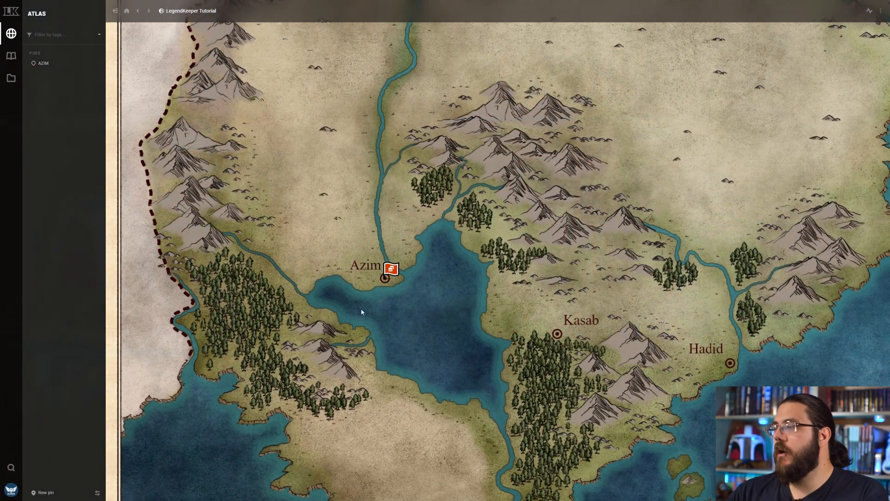
Open the AZIM city map through the AZIM pin on the world map.
{"action": "left_click", "coordinate": [389, 269]}
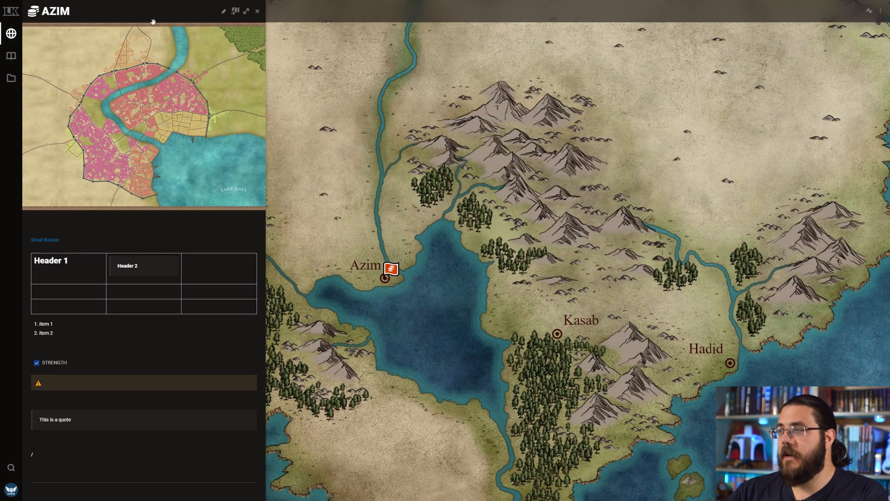
{"action": "left_click", "coordinate": [236, 11]}
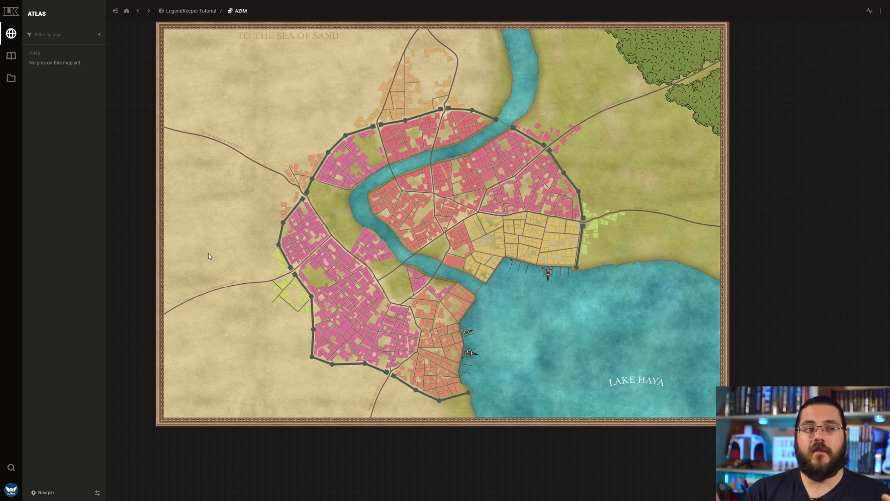
{"action": "scroll", "coordinate": [328, 257], "scroll_direction": "up", "scroll_amount": 5}
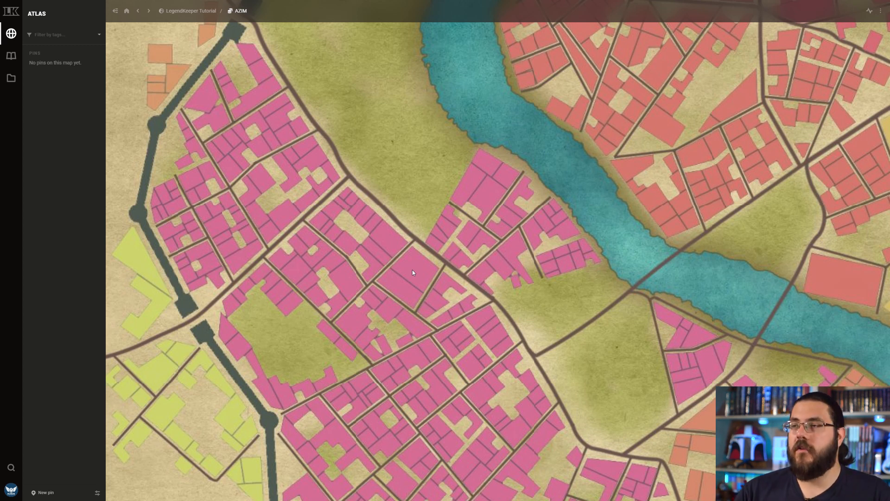
Create a Generic Locations article under LegendKeeper Tutorial in the wiki, and open it.
{"action": "left_click", "coordinate": [10, 59]}
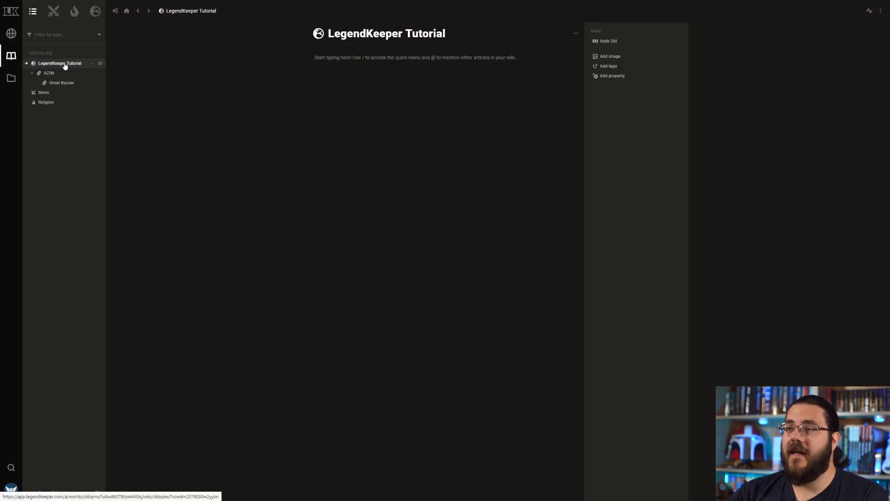
{"action": "left_click", "coordinate": [93, 67]}
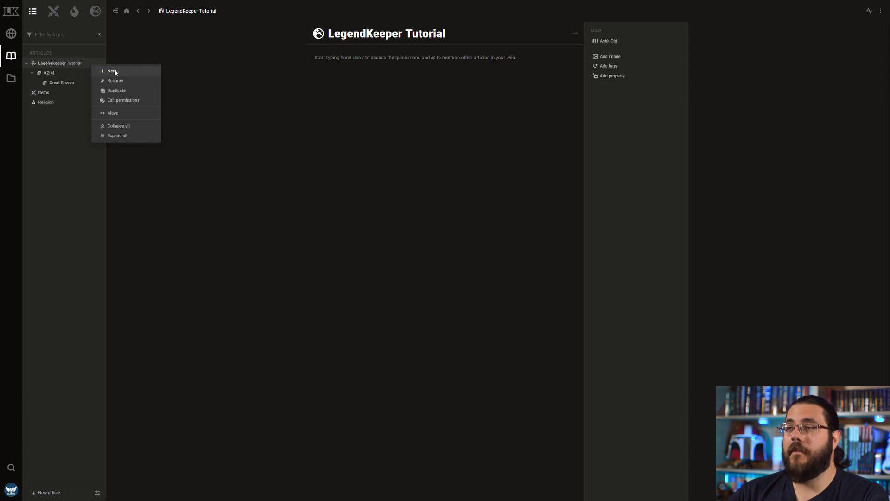
{"action": "left_click", "coordinate": [114, 71]}
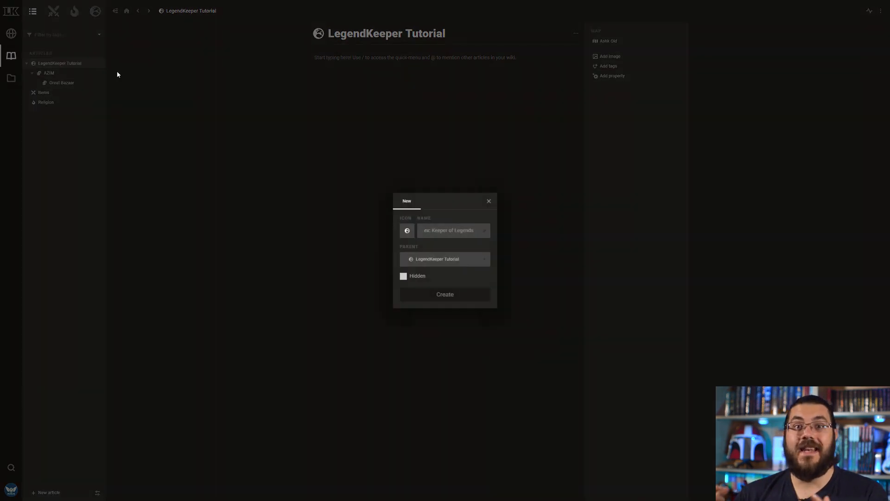
{"action": "type", "text": "G"}
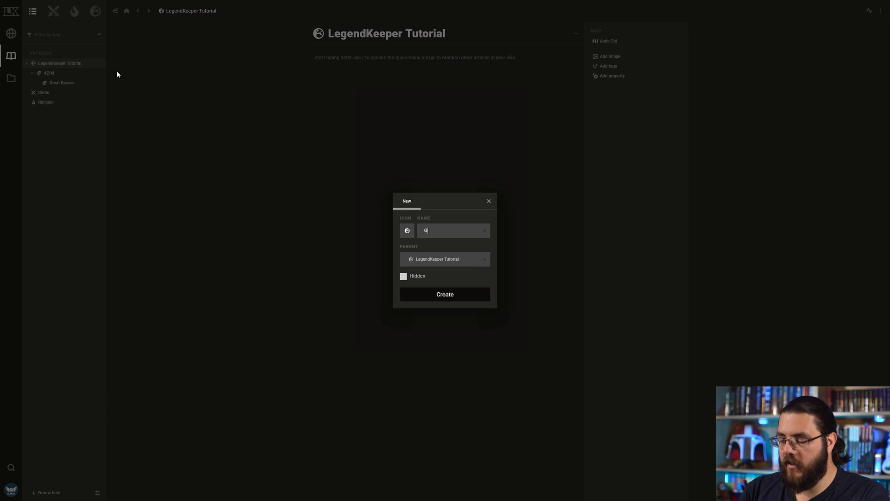
{"action": "type", "text": "eneric Locations"}
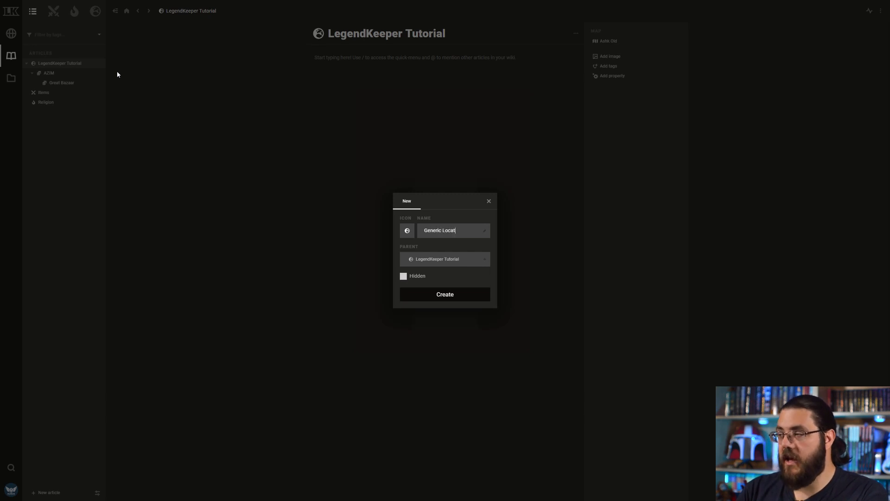
{"action": "left_click", "coordinate": [440, 294]}
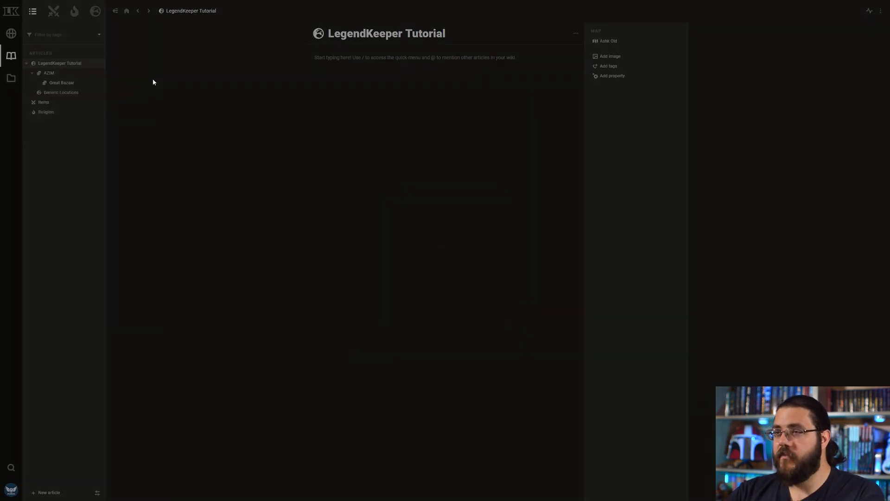
{"action": "left_click", "coordinate": [56, 95]}
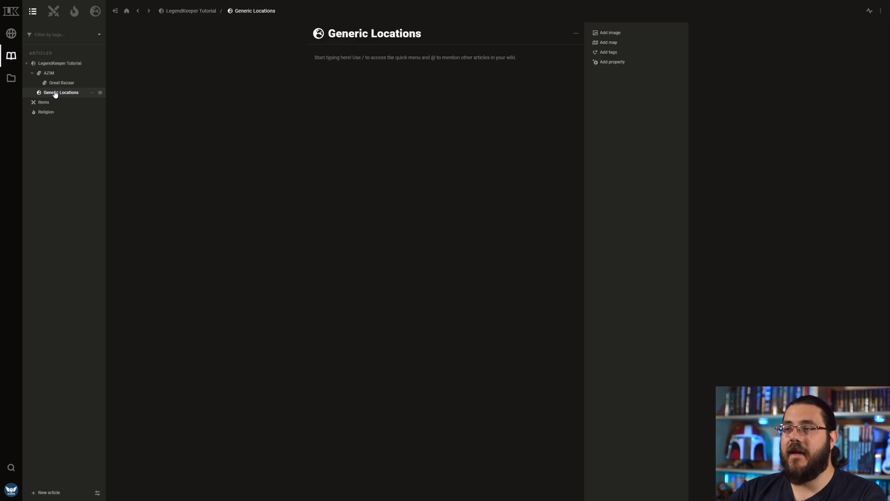
Start a new pin in the western district of the AZIM map, named Tavern, with Generic Locations as its parent article.
{"action": "left_click", "coordinate": [13, 34]}
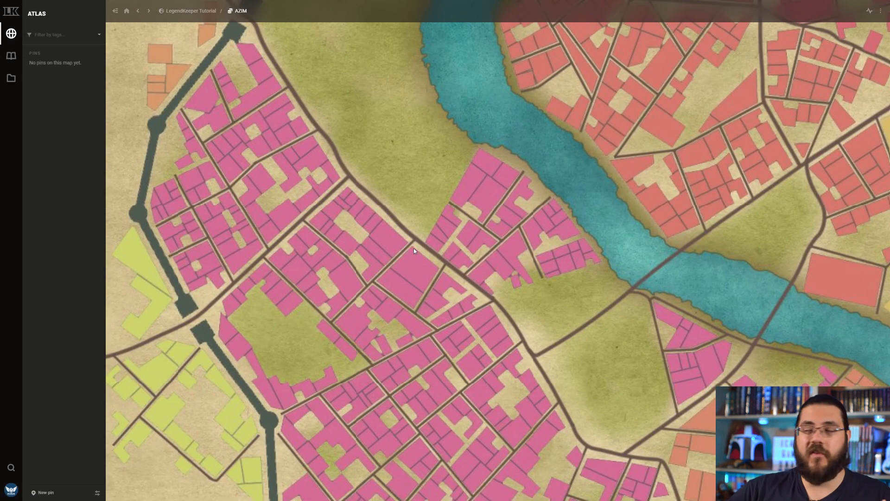
{"action": "right_click", "coordinate": [416, 266]}
{"action": "left_click", "coordinate": [431, 271]}
{"action": "left_click", "coordinate": [448, 249]}
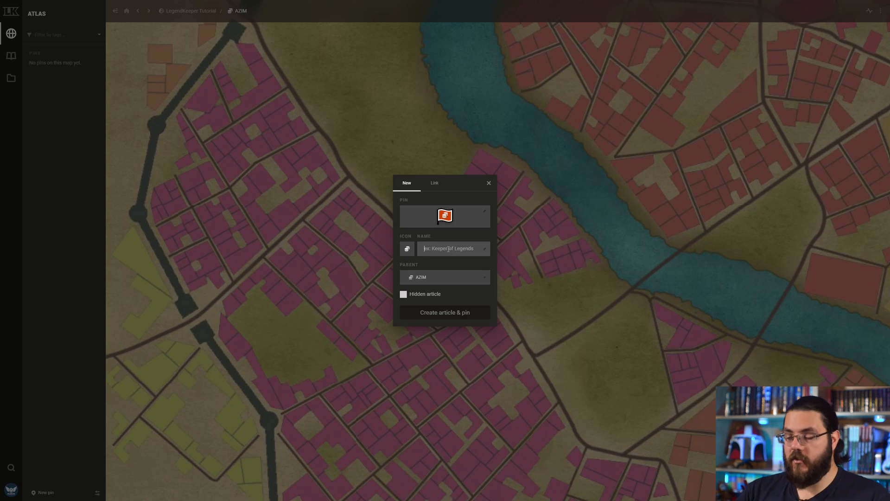
{"action": "type", "text": "Tavern"}
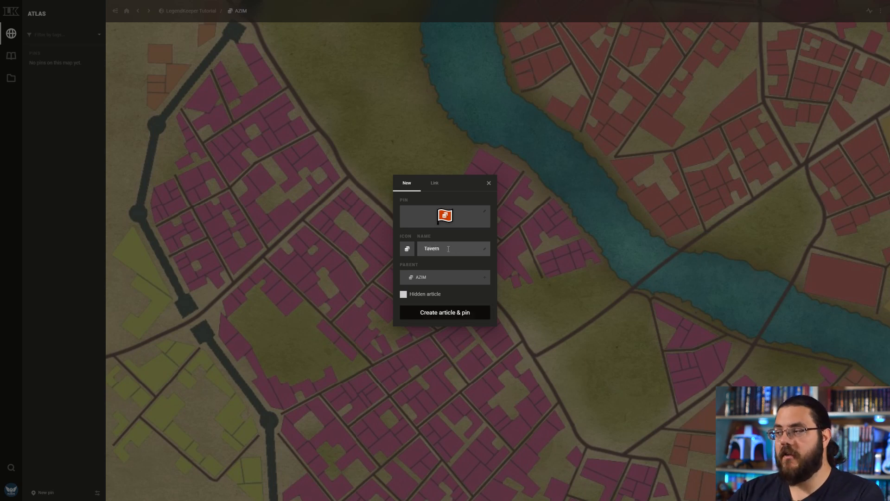
{"action": "left_click", "coordinate": [448, 276]}
{"action": "type", "text": "gen"}
{"action": "left_click", "coordinate": [438, 293]}
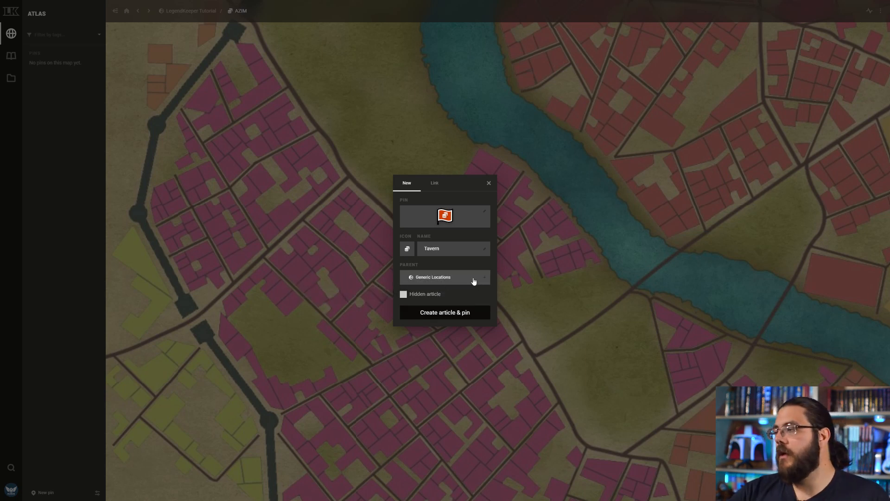
Give the Tavern a beer mug icon and a tan teardrop-shaped pin, and create the article and pin.
{"action": "left_click", "coordinate": [445, 227]}
{"action": "left_click", "coordinate": [445, 228]}
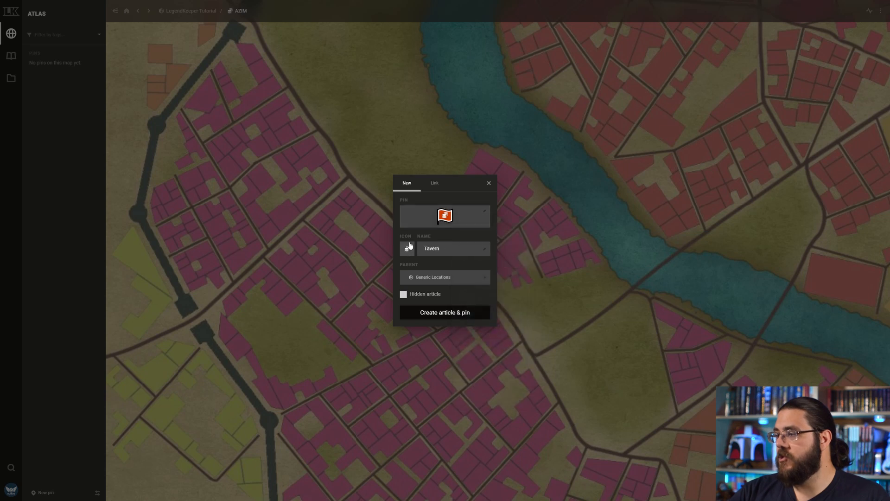
{"action": "left_click", "coordinate": [406, 249]}
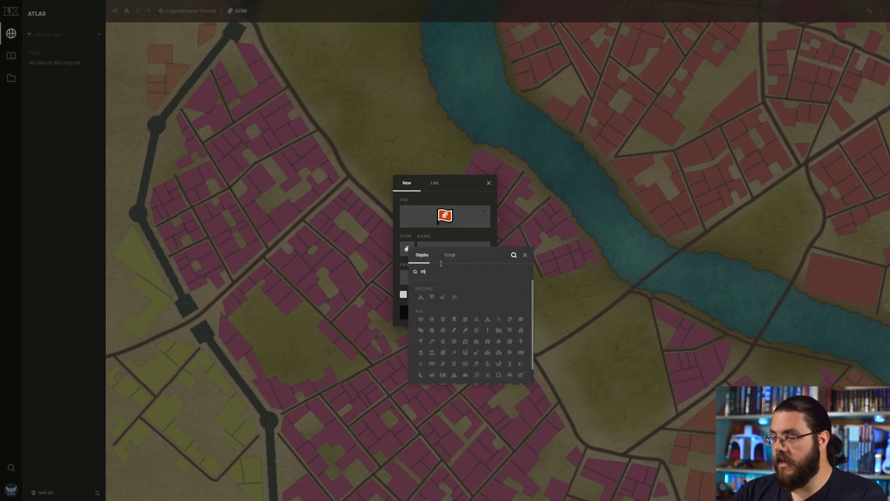
{"action": "type", "text": "be"}
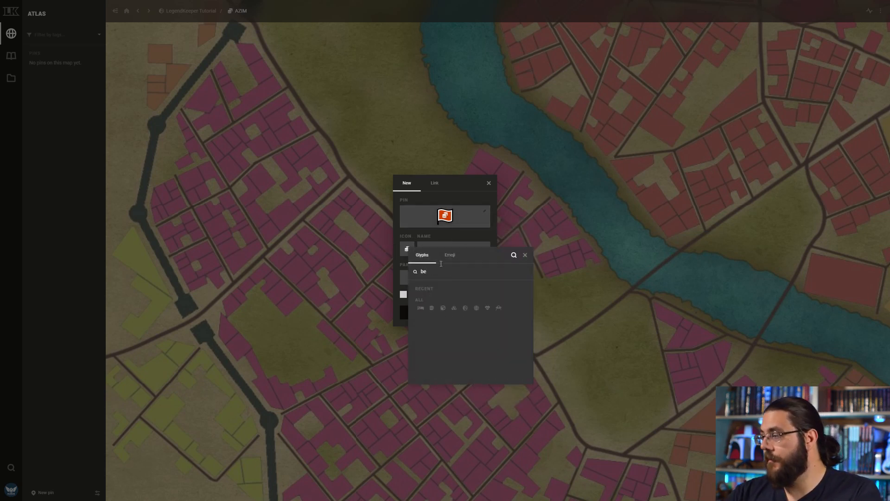
{"action": "left_click", "coordinate": [431, 308]}
{"action": "left_click", "coordinate": [445, 215]}
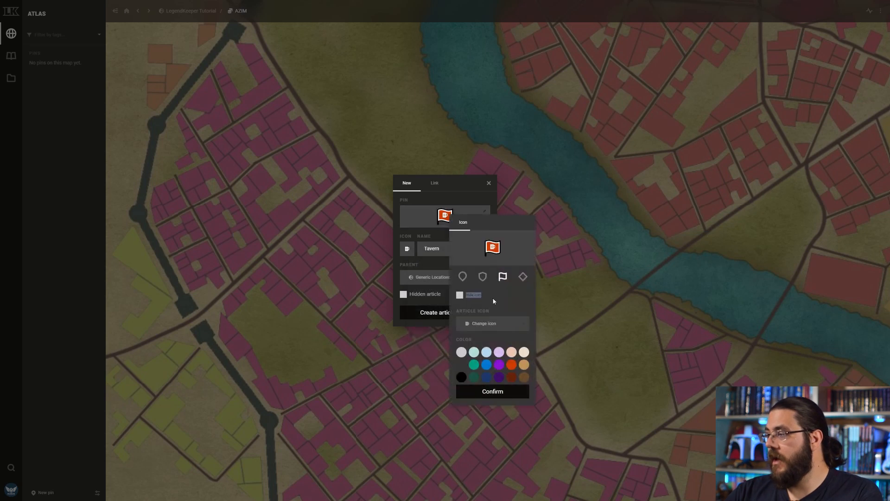
{"action": "left_click", "coordinate": [462, 277]}
{"action": "left_click", "coordinate": [524, 364]}
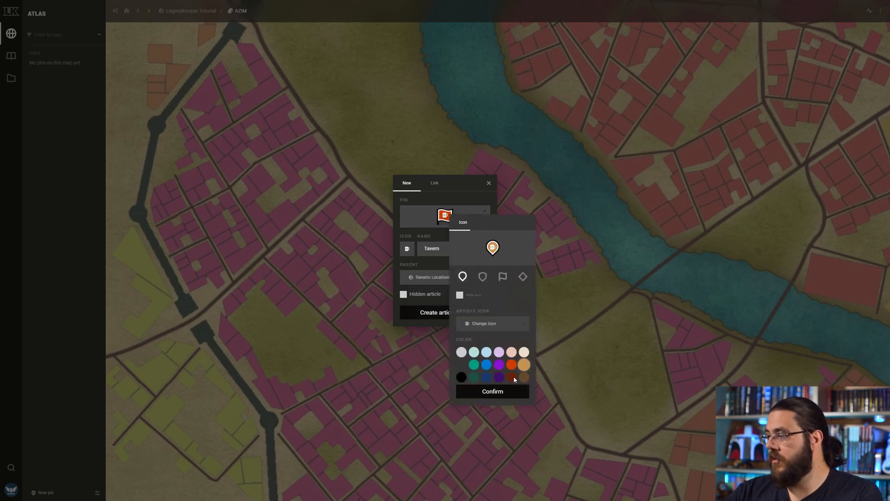
{"action": "left_click", "coordinate": [492, 391]}
{"action": "left_click", "coordinate": [441, 312]}
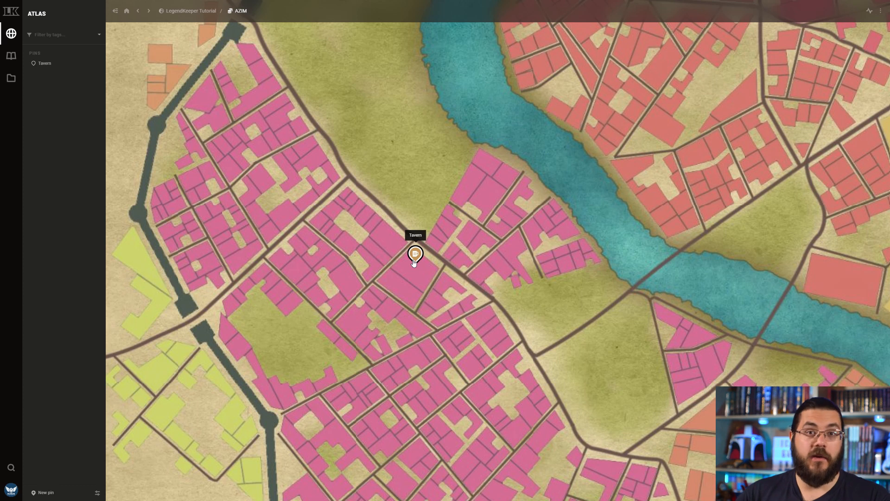
Open the Tavern article from its pin on the AZIM map and view its empty editor.
{"action": "left_click_drag", "start_coordinate": [471, 207], "coordinate": [360, 219]}
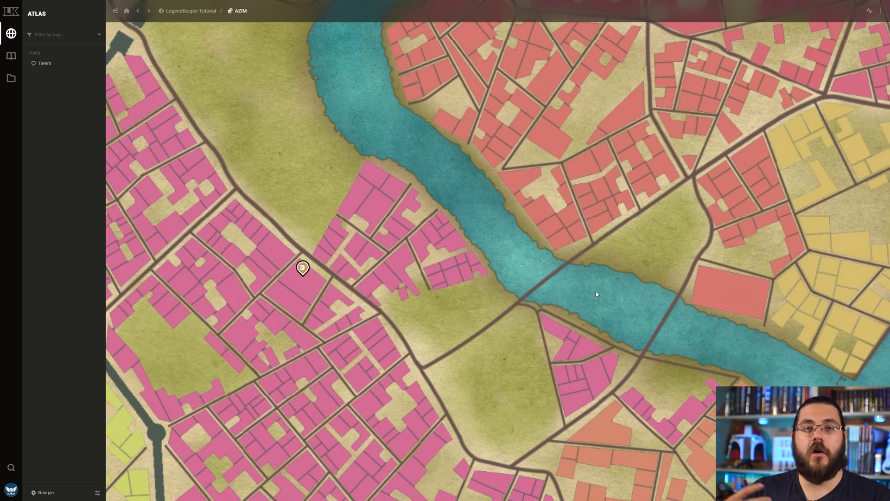
{"action": "left_click_drag", "start_coordinate": [291, 268], "coordinate": [455, 237]}
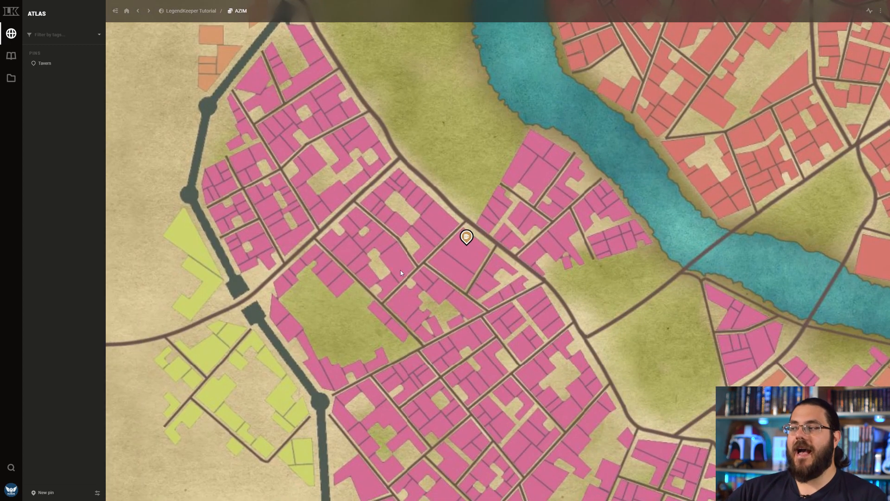
{"action": "left_click", "coordinate": [463, 237]}
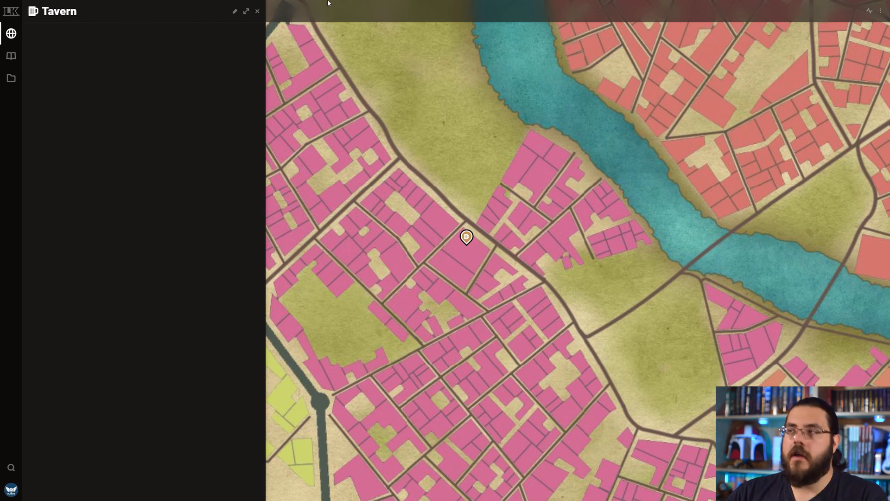
{"action": "left_click", "coordinate": [236, 13]}
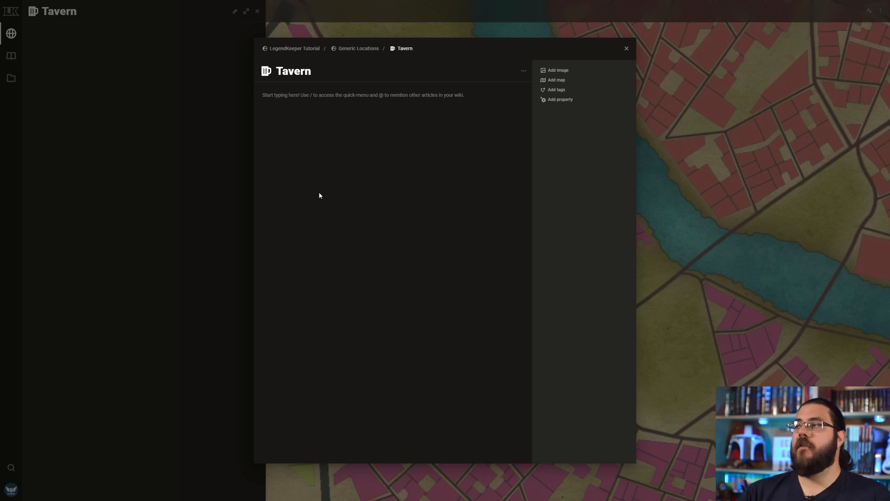
{"action": "left_click", "coordinate": [626, 48]}
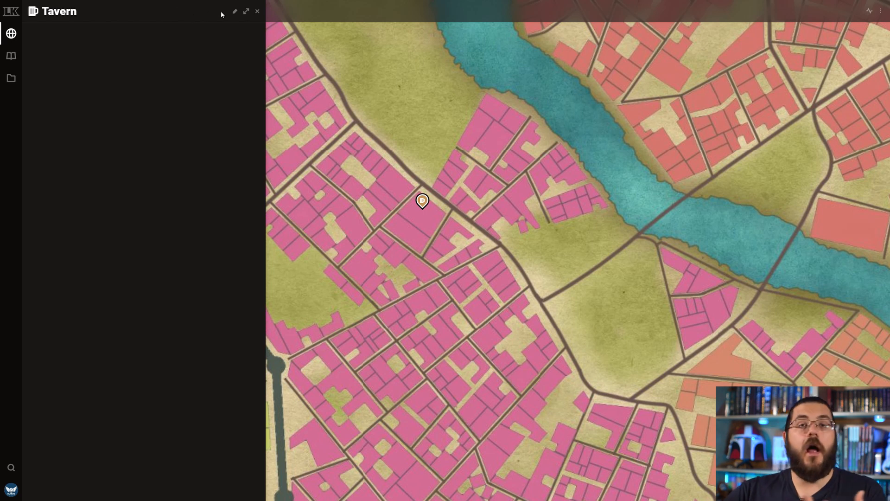
Write "Azim" in the Tavern article, followed by a "Setting Sun- Run by" line giving the dwarf owner's name.
{"action": "left_click", "coordinate": [234, 11]}
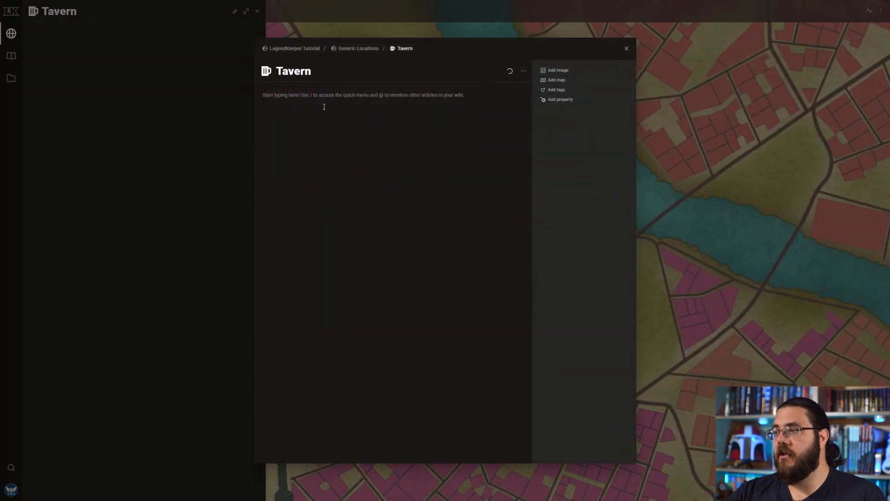
{"action": "type", "text": "Azim"}
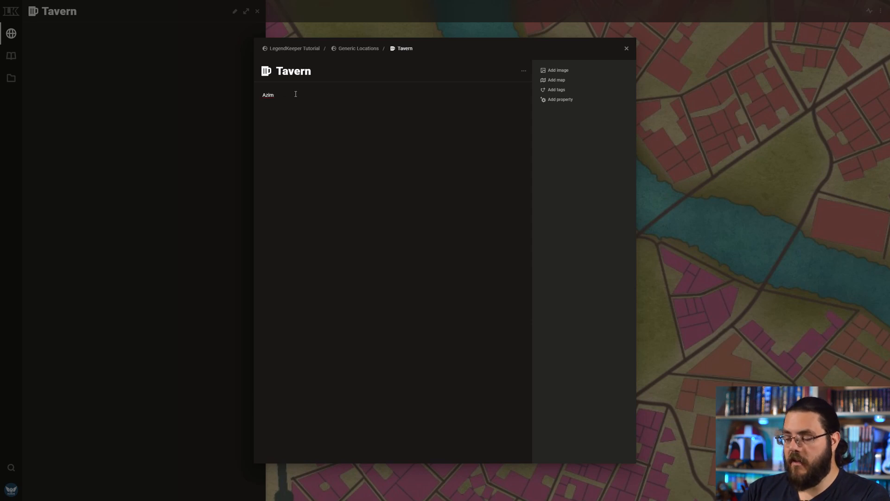
{"action": "key", "text": "Return"}
{"action": "type", "text": "Setting"}
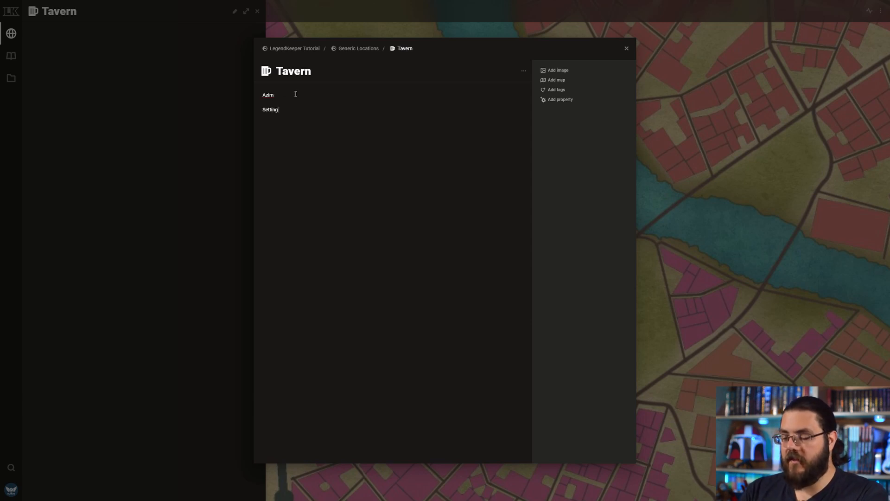
{"action": "type", "text": " Sun- R"}
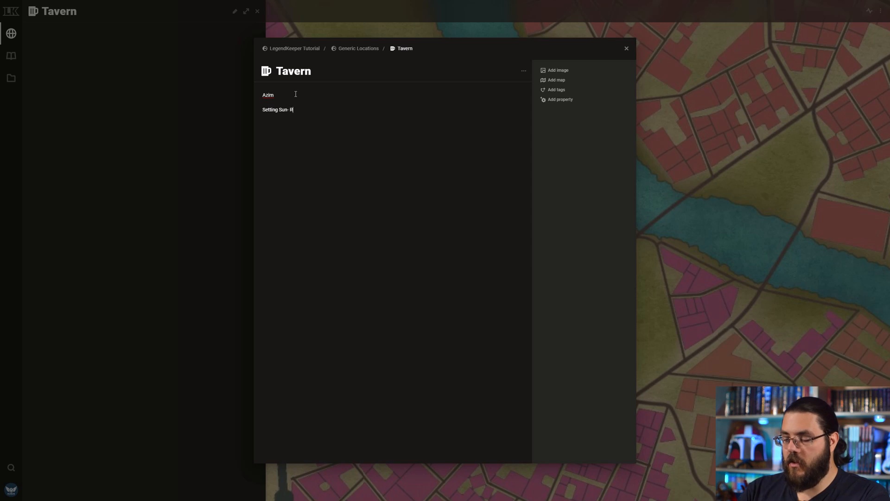
{"action": "type", "text": "un by Dax Ha"}
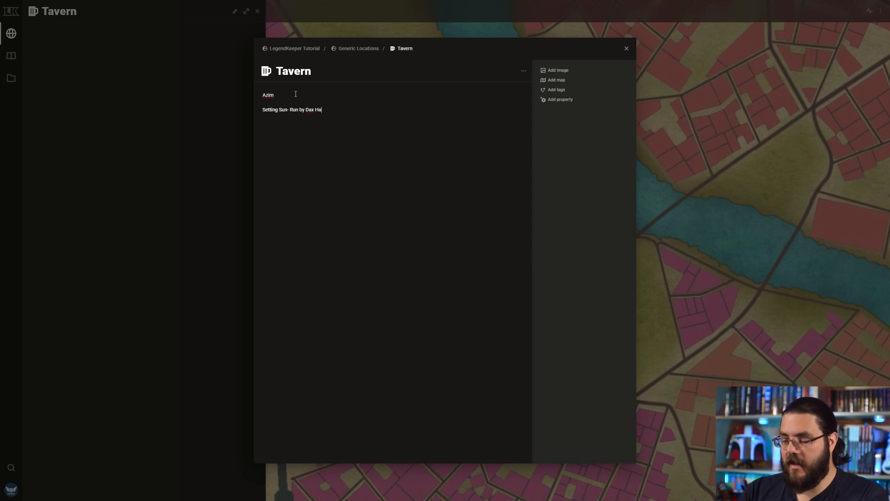
{"action": "type", "text": "mmermail the dwarf"}
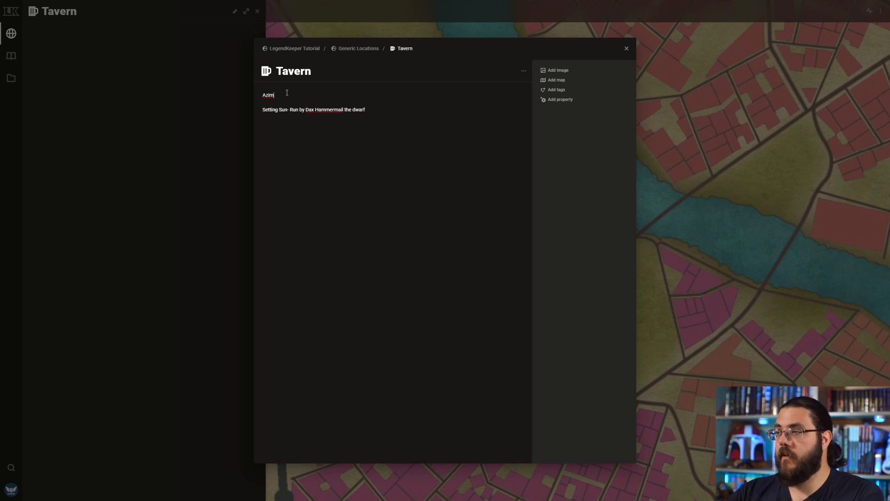
Format the "Azim" line in the Tavern article as Heading 2.
{"action": "left_click_drag", "start_coordinate": [287, 93], "coordinate": [249, 88]}
{"action": "left_click", "coordinate": [296, 86]}
{"action": "left_click", "coordinate": [297, 104]}
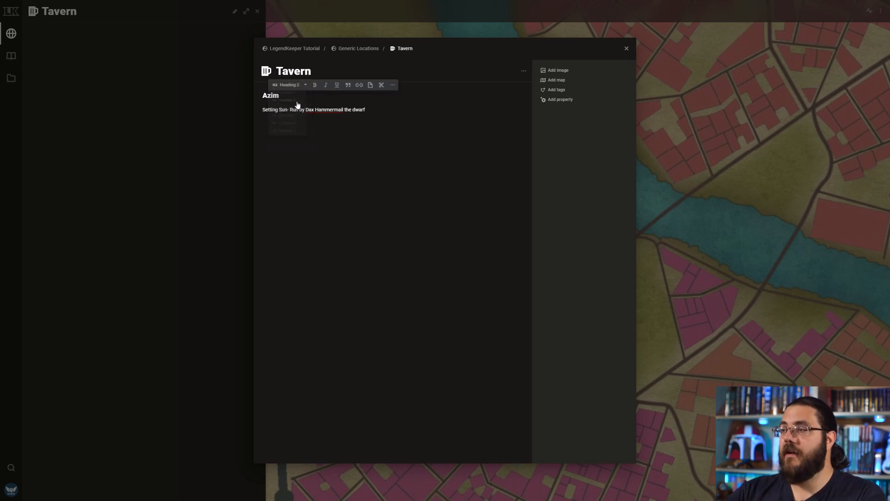
{"action": "left_click", "coordinate": [376, 101]}
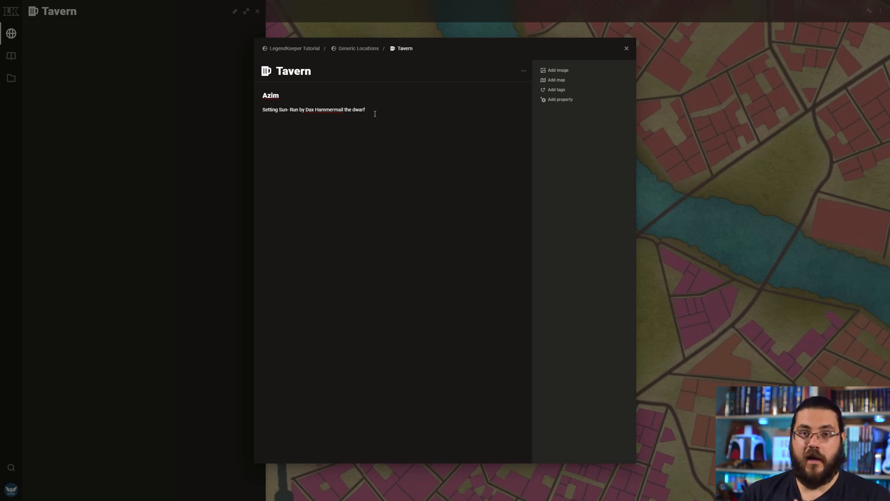
{"action": "left_click_drag", "start_coordinate": [374, 114], "coordinate": [263, 110]}
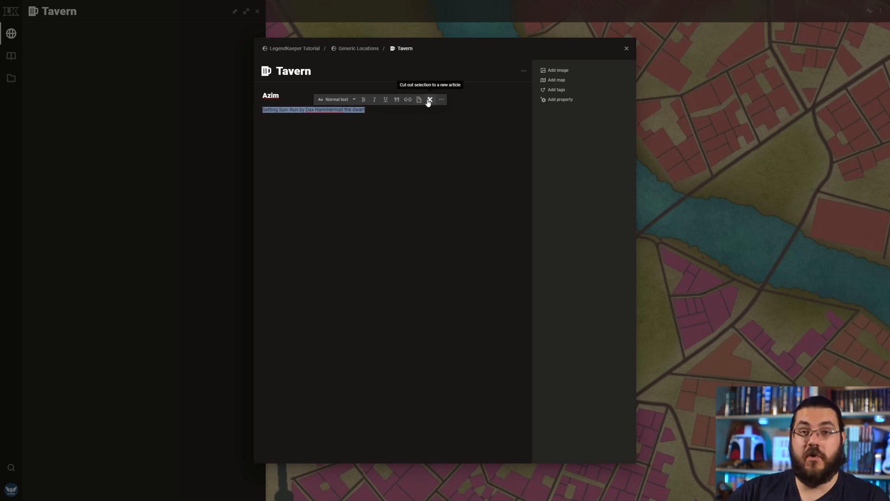
{"action": "left_click", "coordinate": [325, 146]}
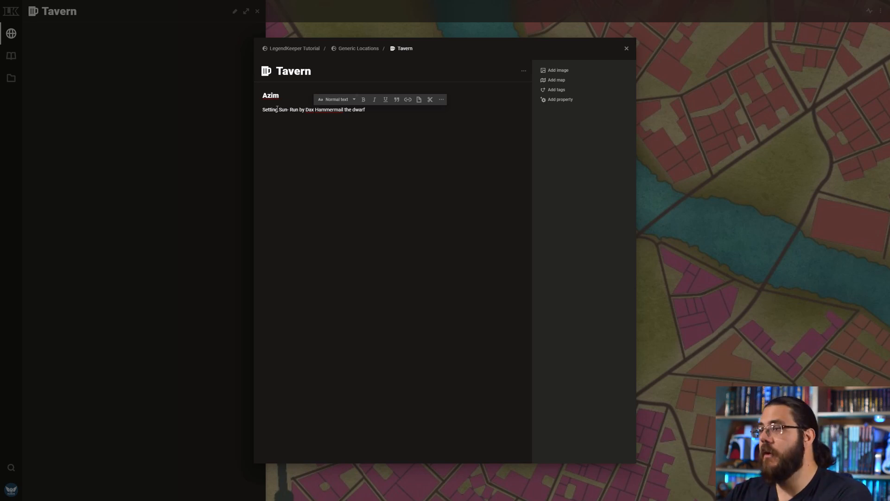
Insert two blank lines above the Azim heading.
{"action": "left_click", "coordinate": [262, 97]}
{"action": "key", "text": "Return"}
{"action": "key", "text": "Return"}
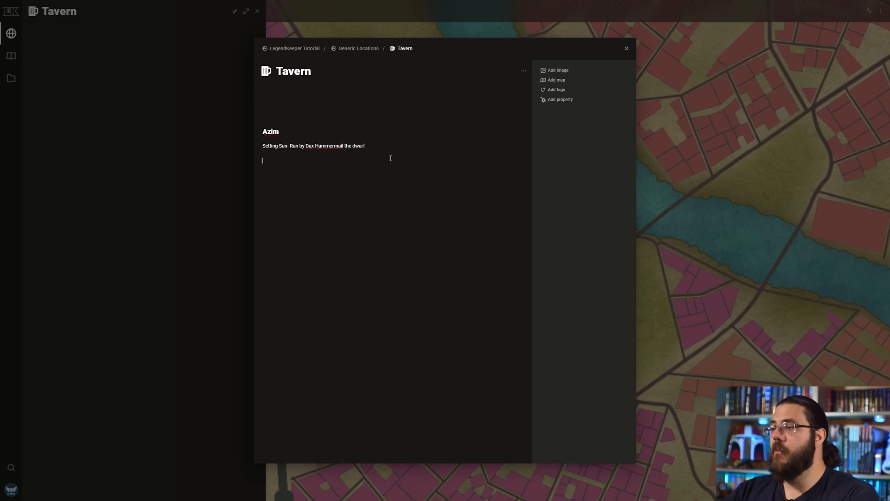
Below the Azim entry, add a "Jabaal" line and a "The crested lion" line naming its half elf owner.
{"action": "type", "text": "/"}
{"action": "key", "text": "BackSpace"}
{"action": "type", "text": "Jabaal"}
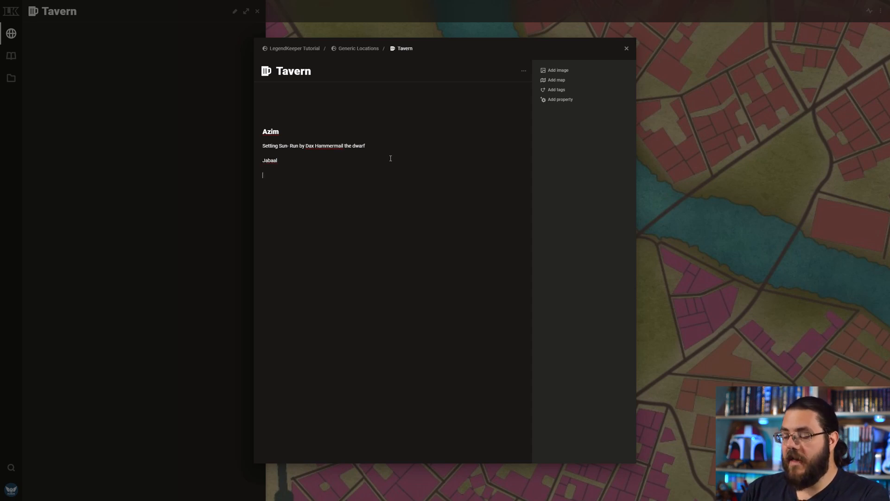
{"action": "type", "text": "The"}
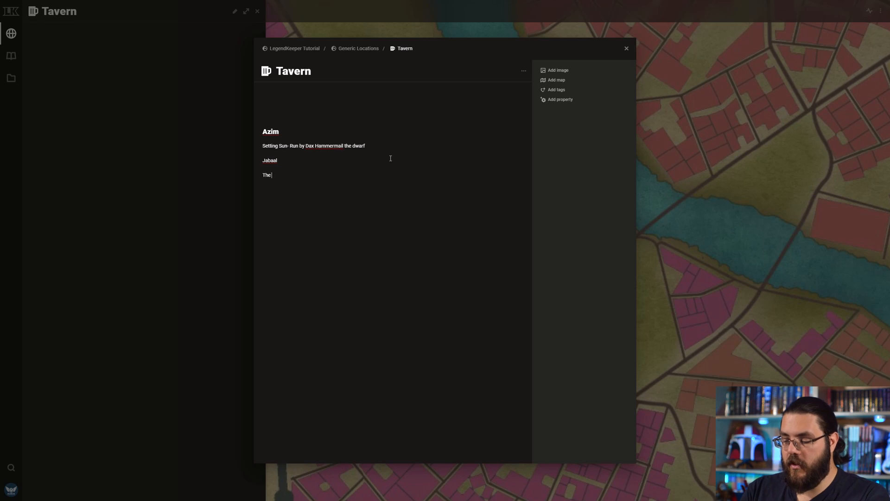
{"action": "type", "text": " crested lion"}
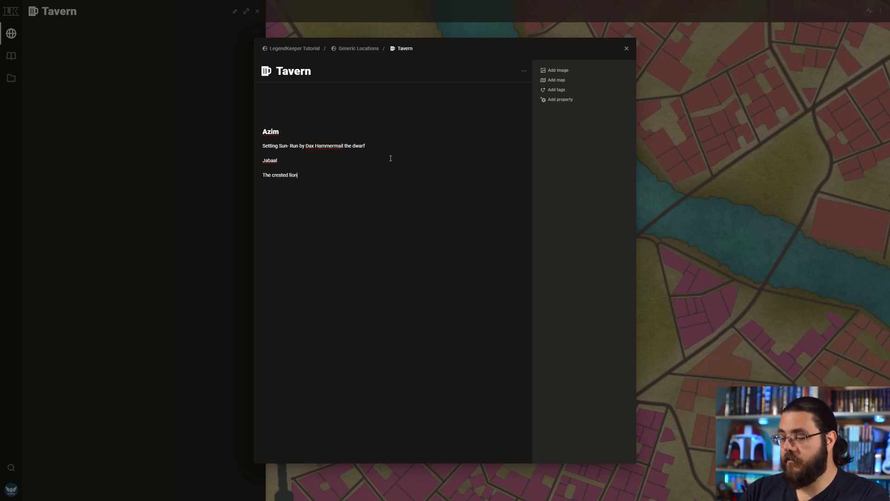
{"action": "type", "text": " - Meera "}
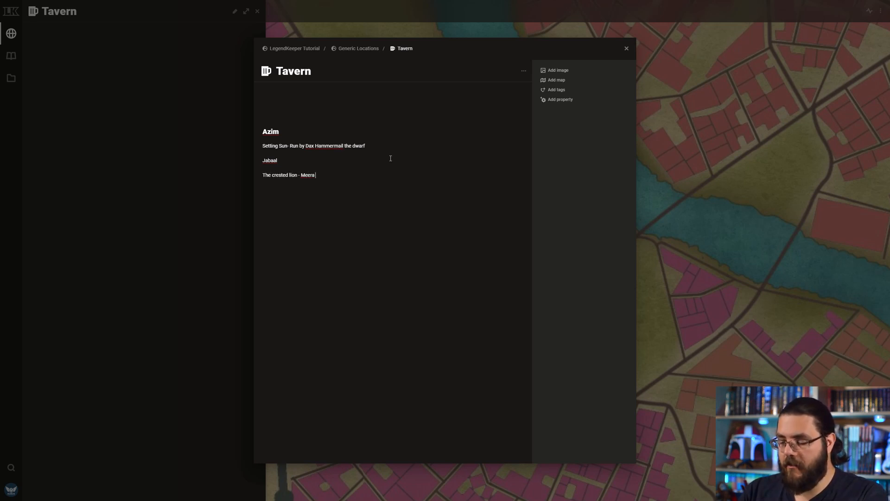
{"action": "type", "text": "the half el"}
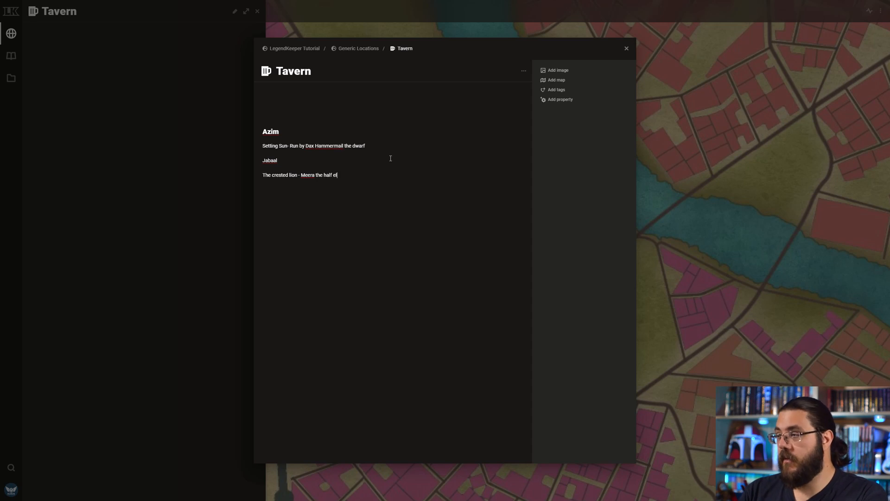
{"action": "type", "text": "f"}
Format the "Jabaal" line as Heading 2.
{"action": "left_click_drag", "start_coordinate": [293, 160], "coordinate": [263, 160]}
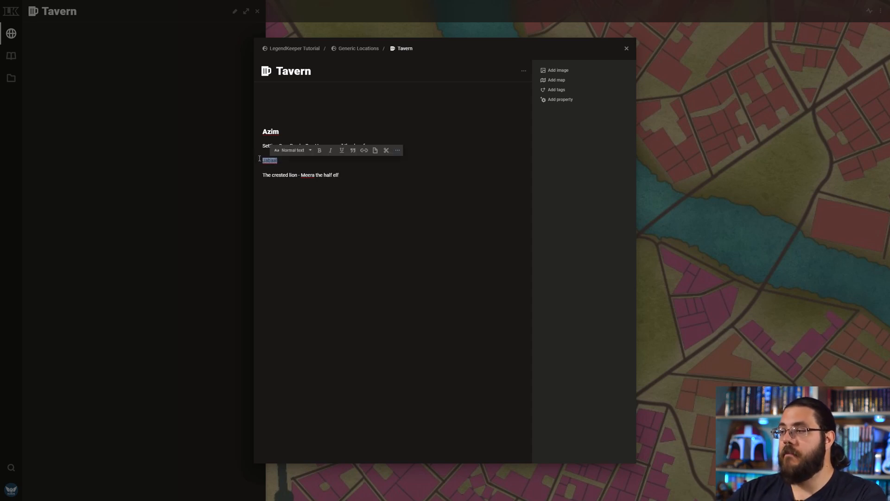
{"action": "left_click", "coordinate": [292, 149]}
{"action": "left_click", "coordinate": [296, 180]}
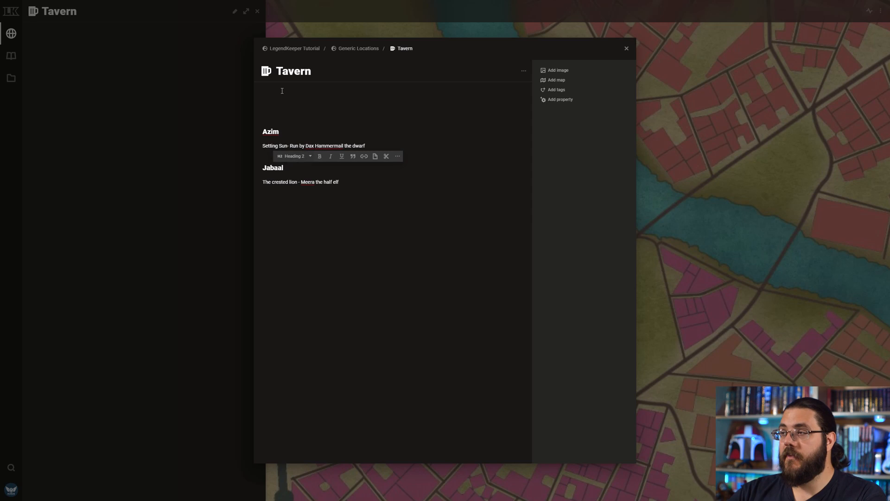
Insert a table of contents above the Azim heading in the Tavern article.
{"action": "left_click", "coordinate": [279, 104]}
{"action": "key", "text": "Return"}
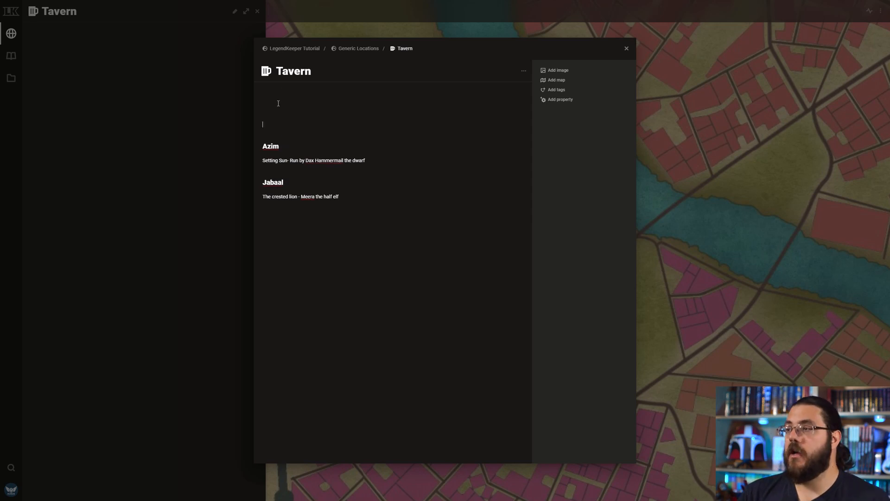
{"action": "type", "text": "/"}
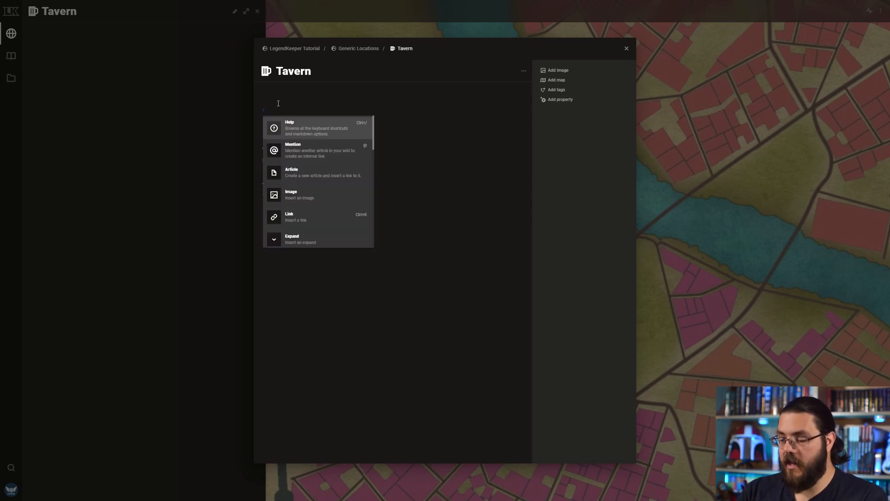
{"action": "type", "text": "tal"}
{"action": "left_click", "coordinate": [312, 177]}
{"action": "left_click", "coordinate": [306, 139]}
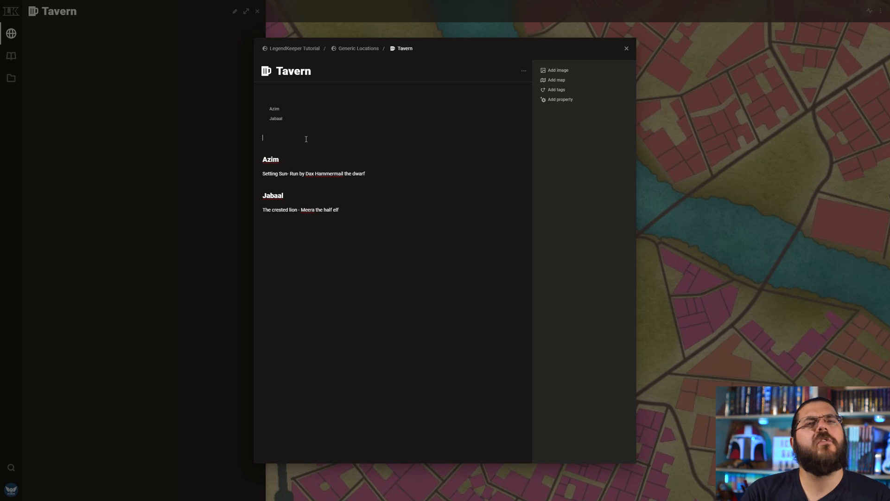
{"action": "left_click", "coordinate": [306, 139]}
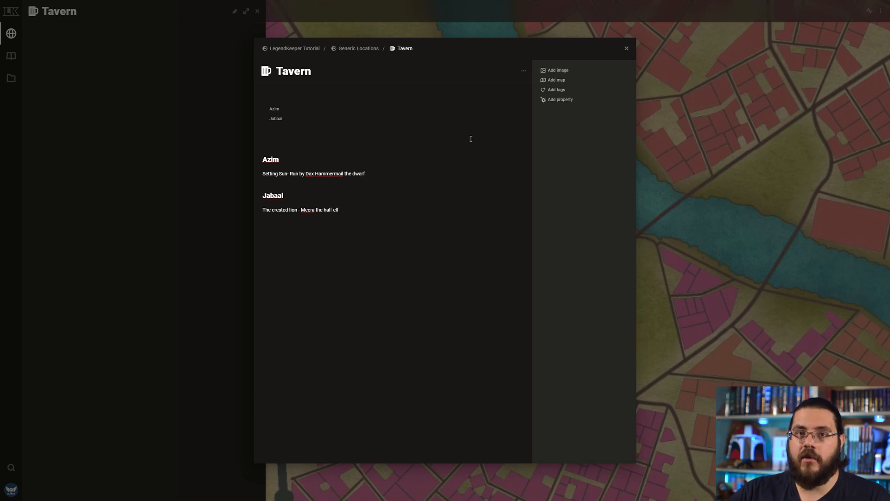
{"action": "left_click", "coordinate": [279, 112]}
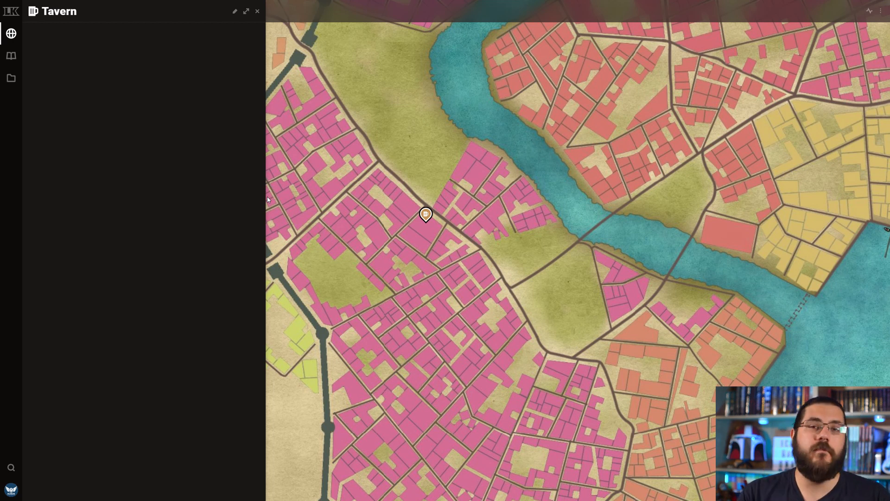
Return to the project list, open the Ashk project and look over its whole atlas map.
{"action": "left_click", "coordinate": [10, 9]}
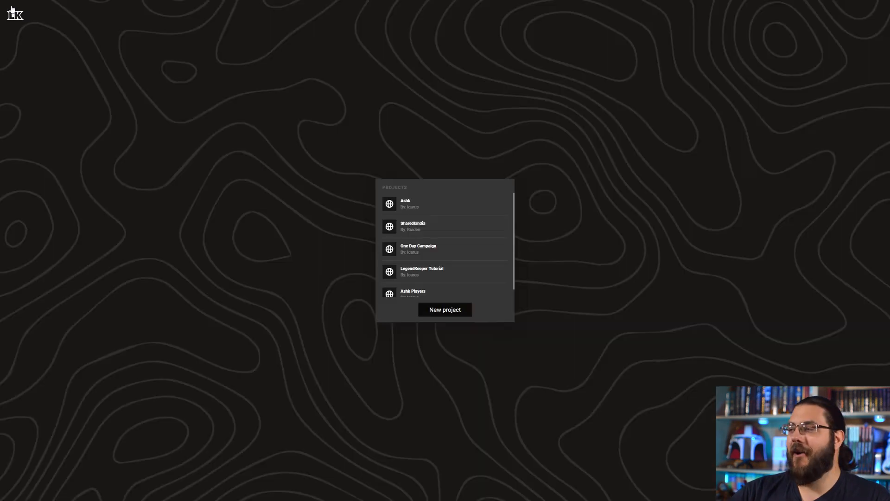
{"action": "left_click", "coordinate": [441, 203]}
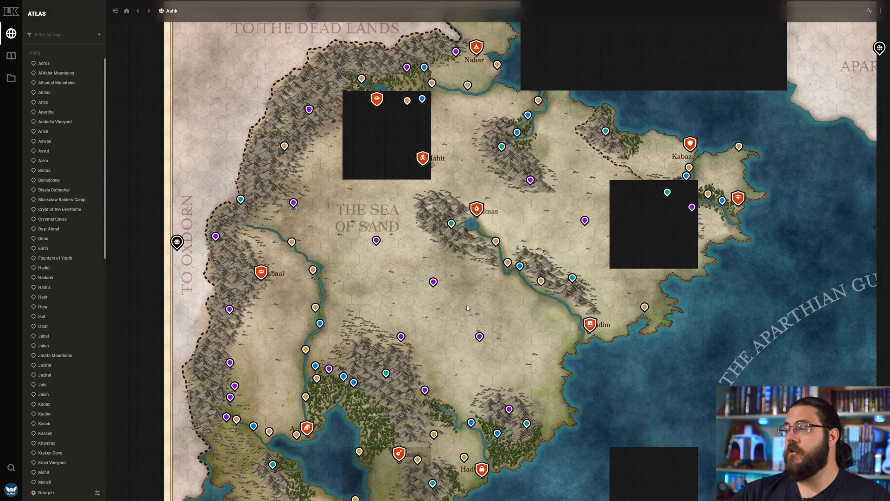
{"action": "left_click_drag", "start_coordinate": [467, 305], "coordinate": [455, 257]}
{"action": "scroll", "coordinate": [455, 256], "scroll_direction": "down", "scroll_amount": 1}
{"action": "scroll", "coordinate": [456, 257], "scroll_direction": "up", "scroll_amount": 1}
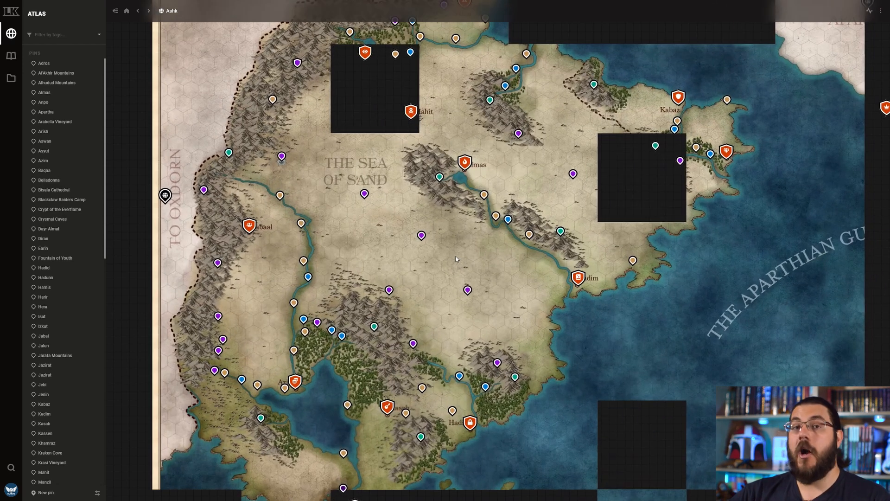
{"action": "scroll", "coordinate": [472, 273], "scroll_direction": "down", "scroll_amount": 1}
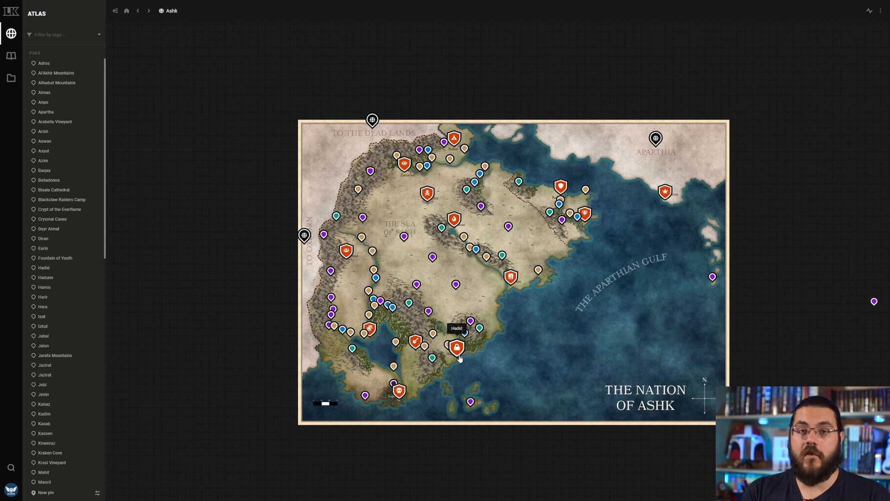
Examine the city and settlement pins across the Ashk map, focusing on the river east of Jabaal.
{"action": "scroll", "coordinate": [378, 363], "scroll_direction": "up", "scroll_amount": 3}
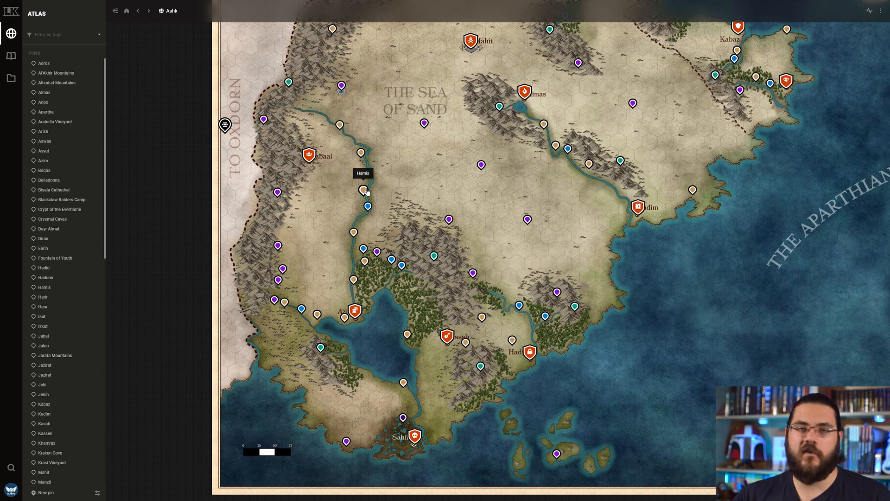
{"action": "left_click_drag", "start_coordinate": [456, 160], "coordinate": [526, 148]}
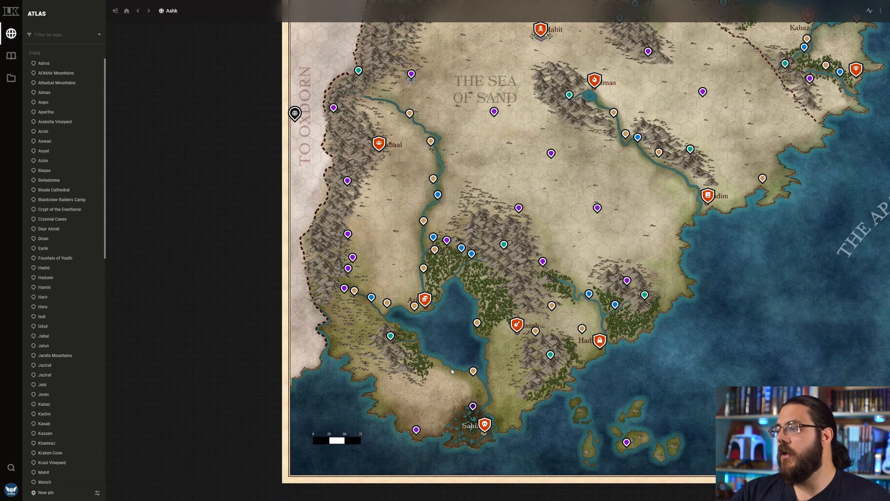
{"action": "left_click_drag", "start_coordinate": [492, 206], "coordinate": [471, 238]}
{"action": "left_click_drag", "start_coordinate": [458, 183], "coordinate": [430, 252]}
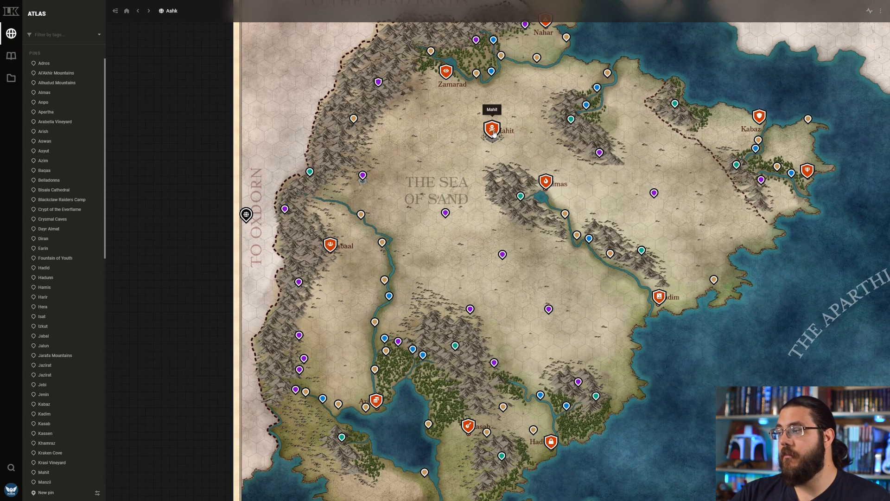
{"action": "scroll", "coordinate": [390, 219], "scroll_direction": "up", "scroll_amount": 3}
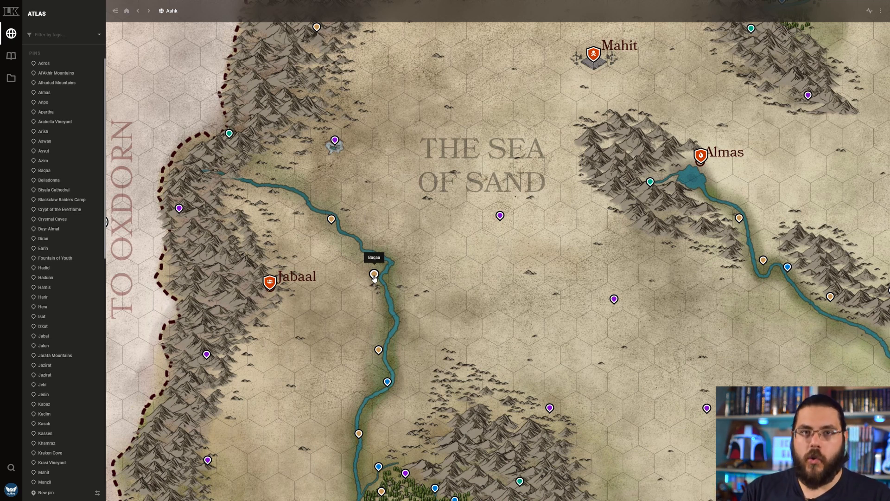
{"action": "left_click_drag", "start_coordinate": [312, 246], "coordinate": [297, 268]}
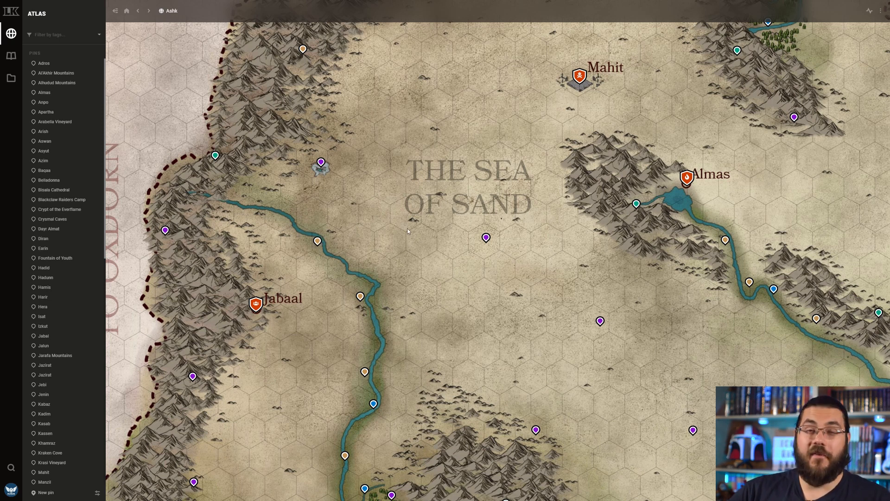
{"action": "left_click", "coordinate": [317, 240]}
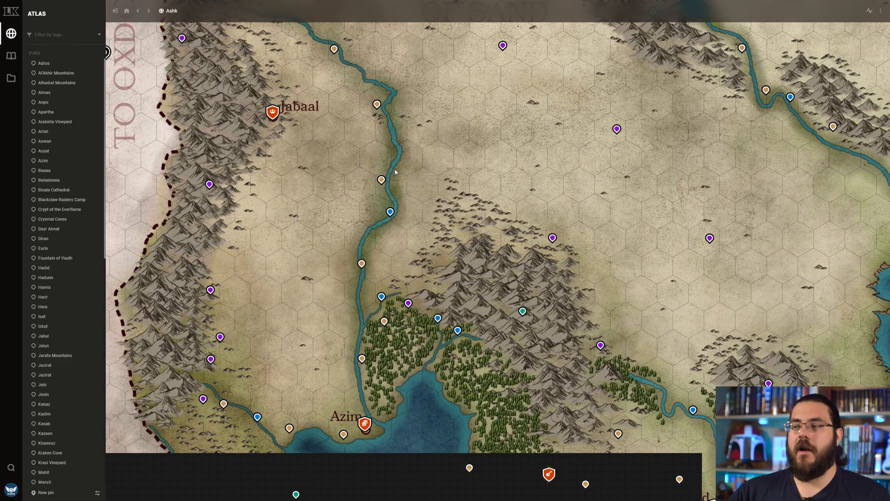
Open the Azim city pin's article and read through its tables of characters grouped by faction and district.
{"action": "left_click_drag", "start_coordinate": [406, 199], "coordinate": [394, 133]}
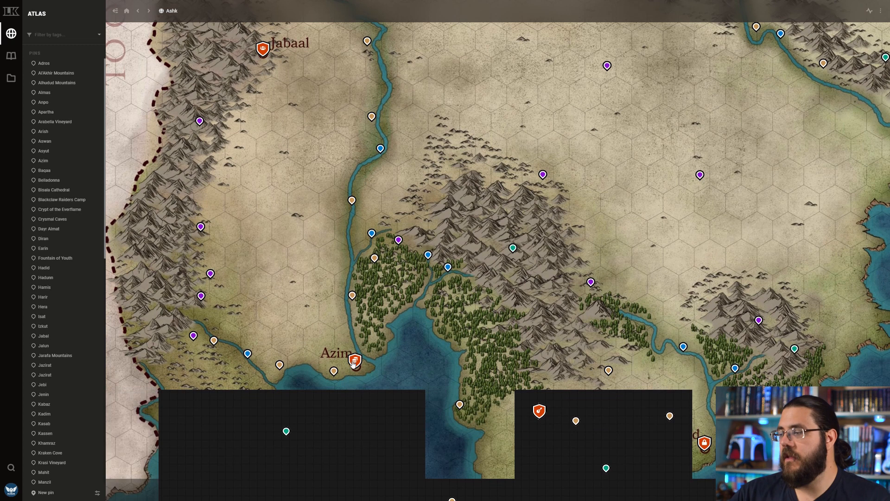
{"action": "left_click", "coordinate": [362, 356]}
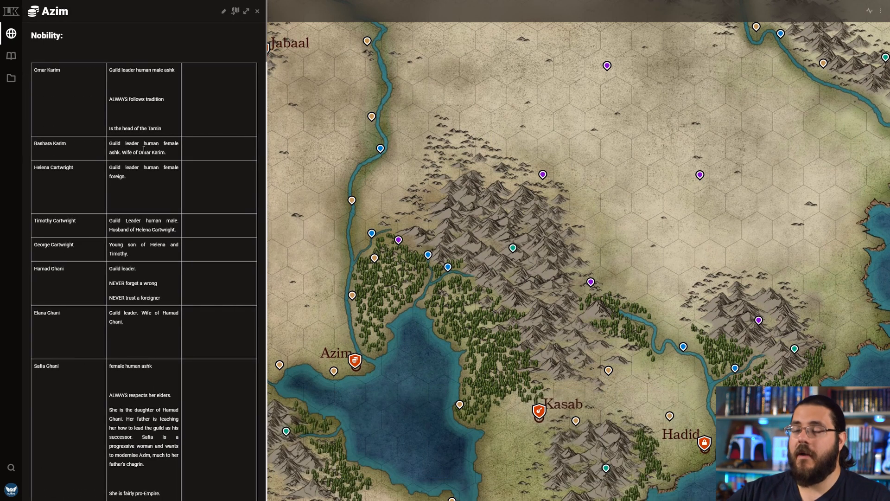
{"action": "scroll", "coordinate": [143, 149], "scroll_direction": "down", "scroll_amount": 15}
{"action": "scroll", "coordinate": [151, 124], "scroll_direction": "down", "scroll_amount": 15}
{"action": "scroll", "coordinate": [151, 121], "scroll_direction": "down", "scroll_amount": 15}
{"action": "scroll", "coordinate": [150, 131], "scroll_direction": "down", "scroll_amount": 3}
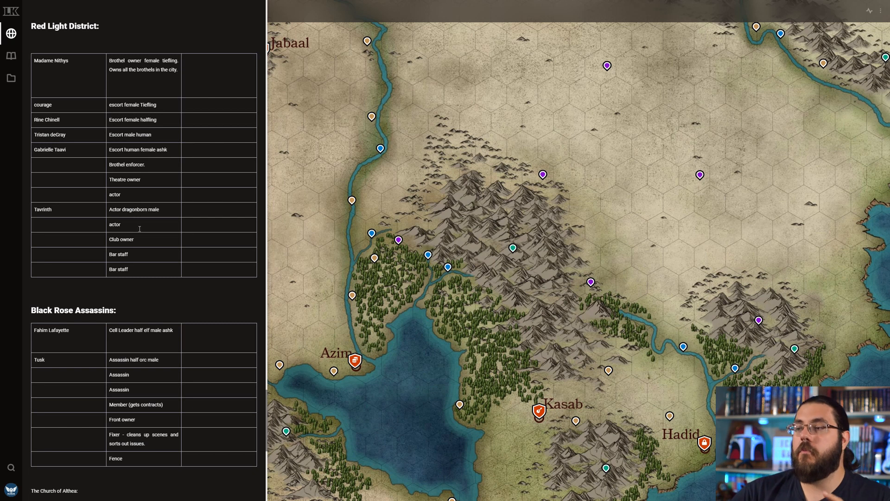
{"action": "scroll", "coordinate": [140, 229], "scroll_direction": "down", "scroll_amount": 3}
{"action": "scroll", "coordinate": [157, 250], "scroll_direction": "up", "scroll_amount": 12}
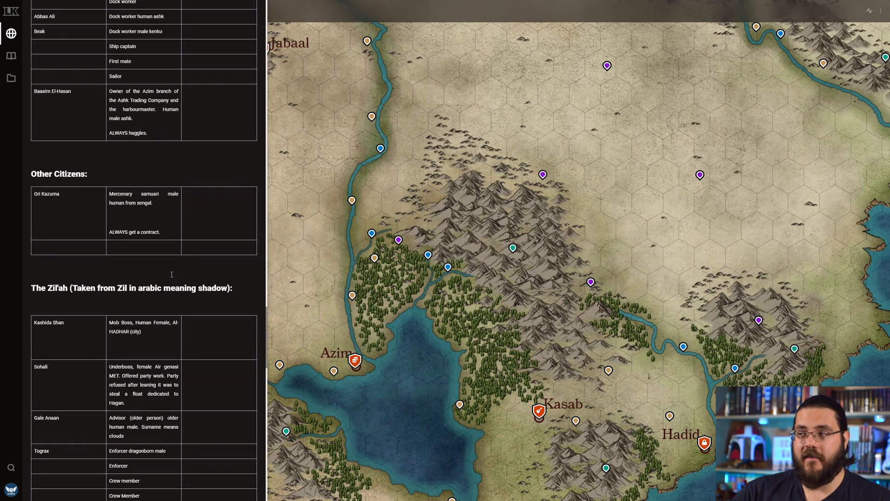
{"action": "scroll", "coordinate": [172, 275], "scroll_direction": "up", "scroll_amount": 5}
{"action": "scroll", "coordinate": [97, 223], "scroll_direction": "up", "scroll_amount": 5}
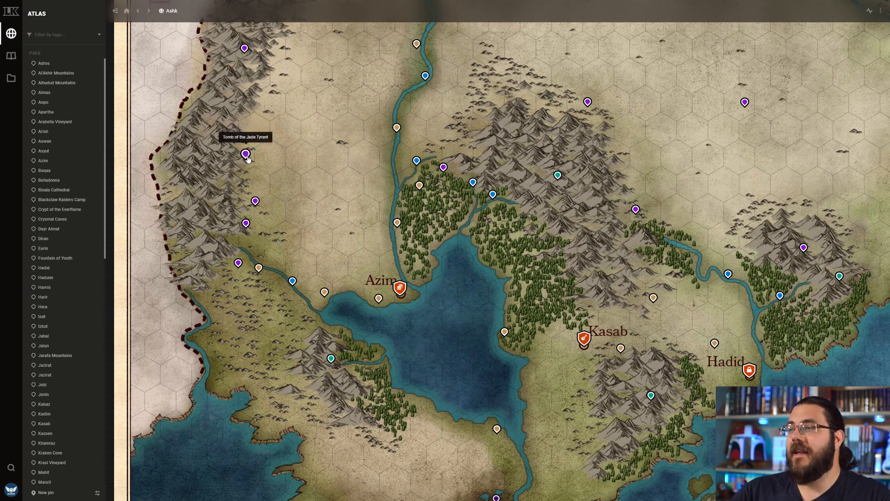
View the dungeon map in the Tomb of the Jade Tyrant pin's article, then close the article.
{"action": "left_click", "coordinate": [246, 155]}
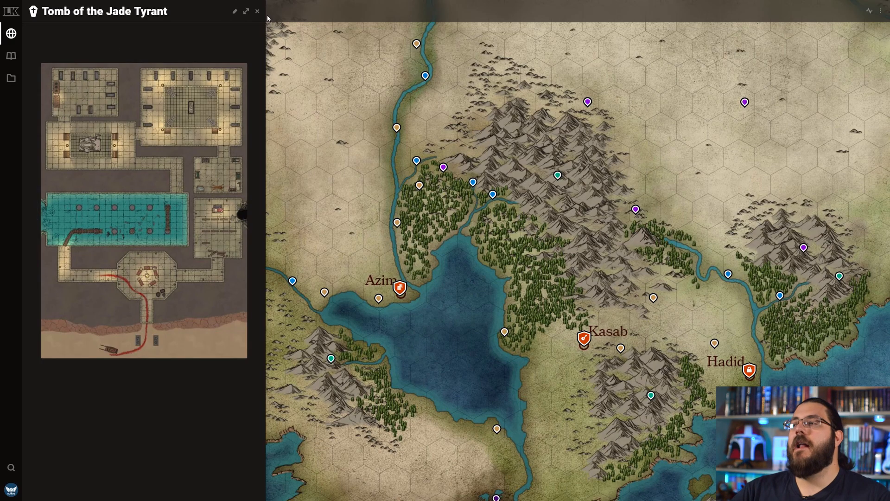
{"action": "left_click_drag", "start_coordinate": [351, 169], "coordinate": [467, 199]}
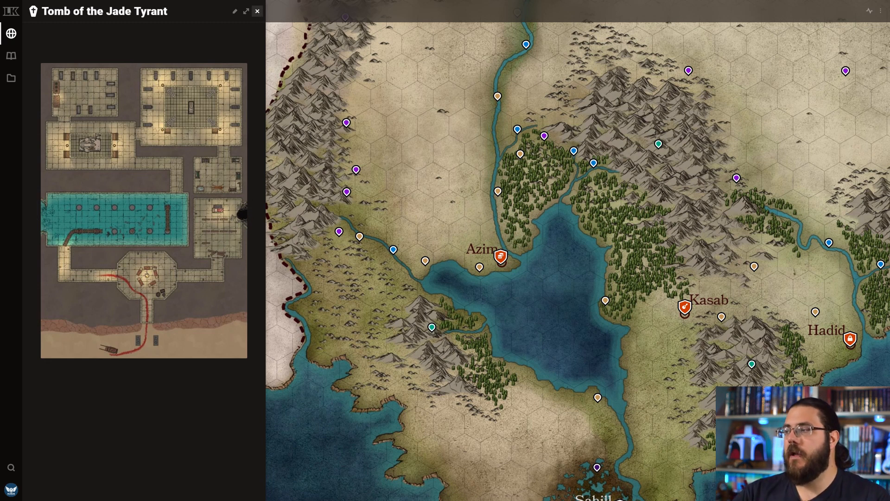
{"action": "left_click", "coordinate": [257, 11]}
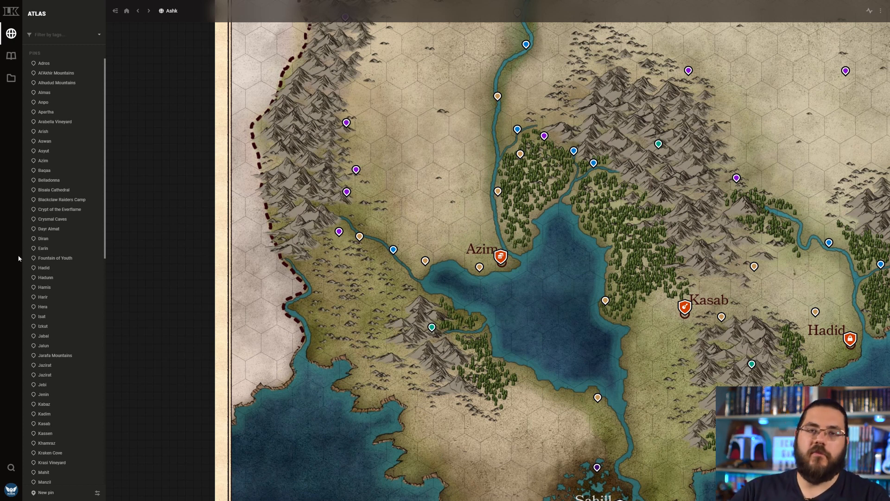
Check the Saquil Mine pin's article, close it and survey the Ashk map again.
{"action": "left_click", "coordinate": [347, 192]}
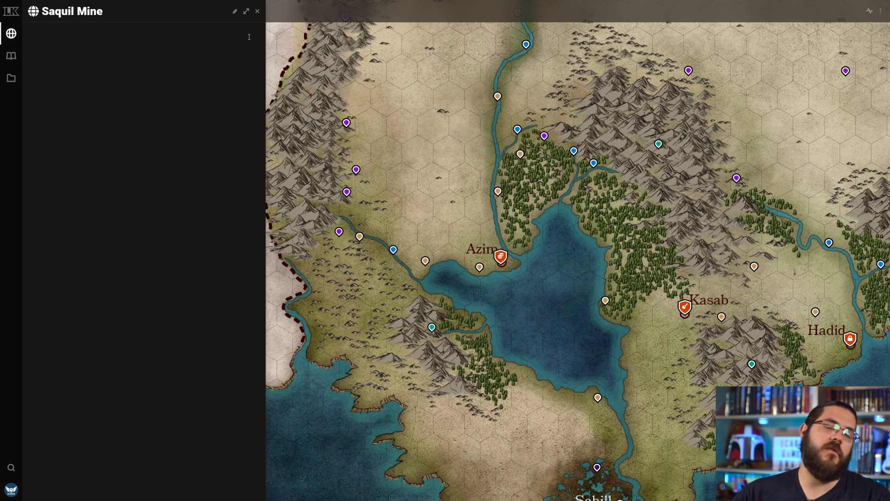
{"action": "left_click", "coordinate": [257, 11]}
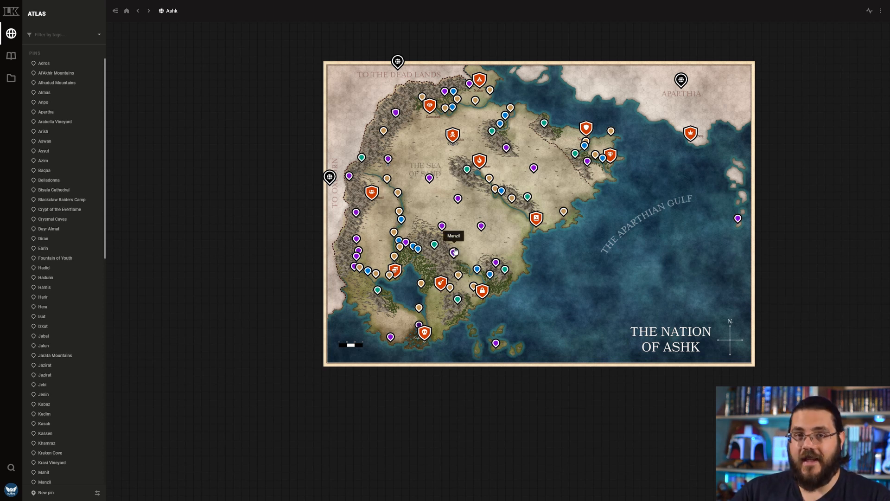
{"action": "scroll", "coordinate": [457, 251], "scroll_direction": "up", "scroll_amount": 2}
{"action": "scroll", "coordinate": [472, 216], "scroll_direction": "up", "scroll_amount": 2}
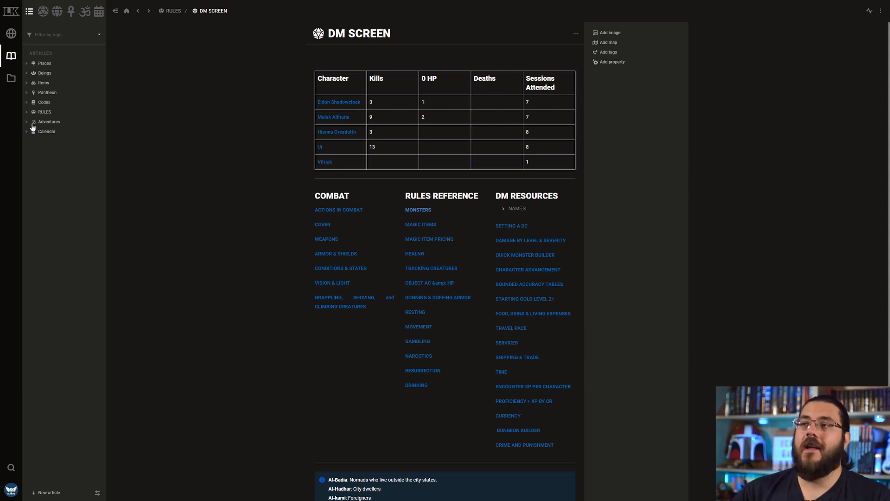
Open the wiki's Calendar article, expand Ages of the World and look over the New Aparthian Calendar image.
{"action": "left_click", "coordinate": [99, 12]}
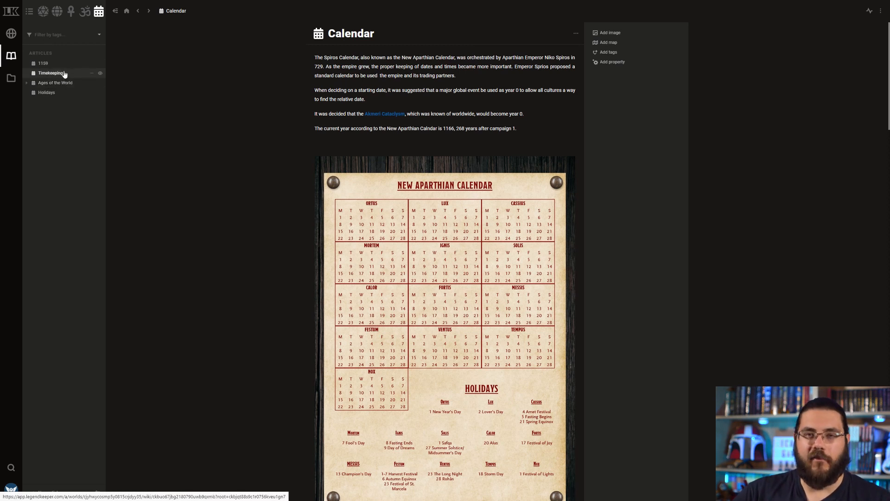
{"action": "left_click", "coordinate": [27, 82]}
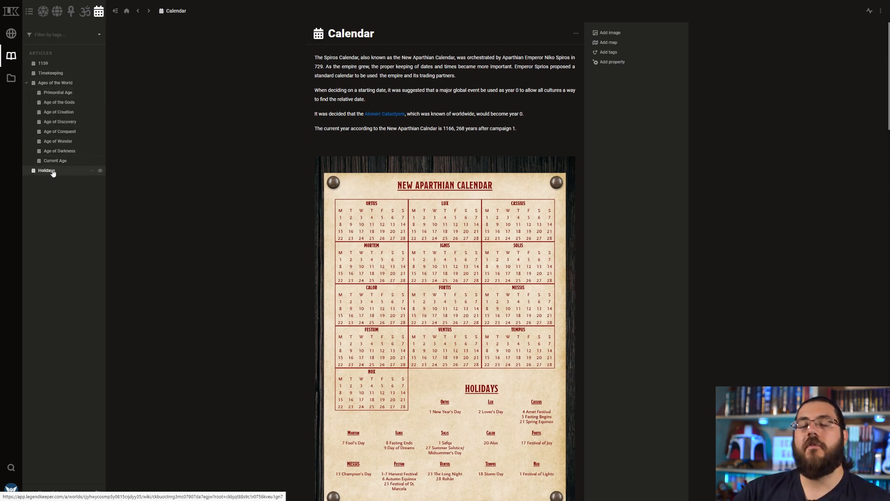
{"action": "scroll", "coordinate": [496, 174], "scroll_direction": "down", "scroll_amount": 2}
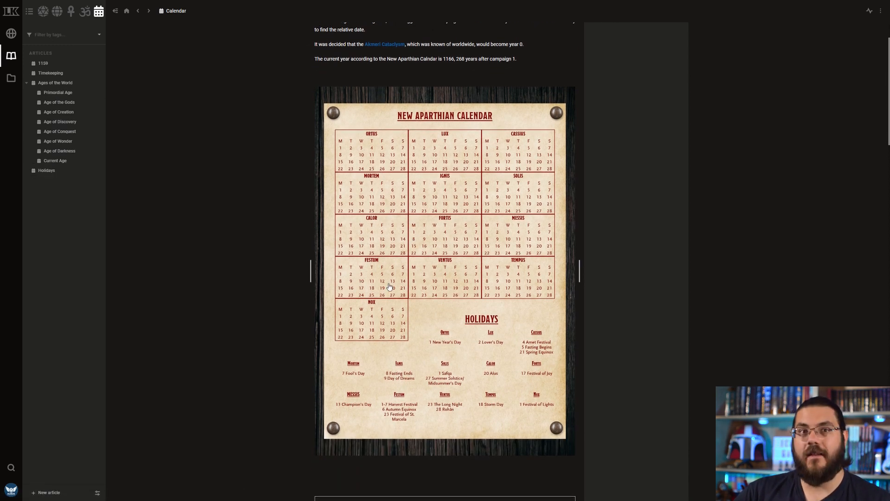
{"action": "scroll", "coordinate": [389, 287], "scroll_direction": "up", "scroll_amount": 2}
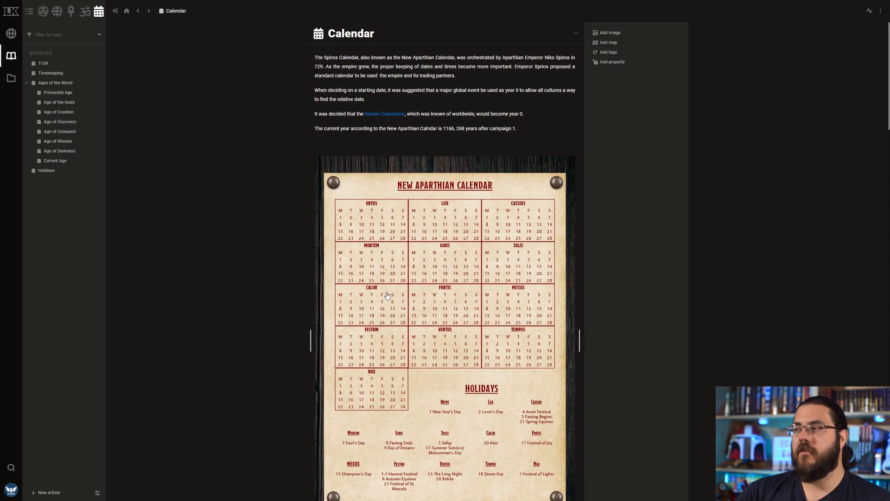
Open the 1159 calendar article, check its options for adding tabs and review the Calor month's session log.
{"action": "left_click", "coordinate": [47, 64]}
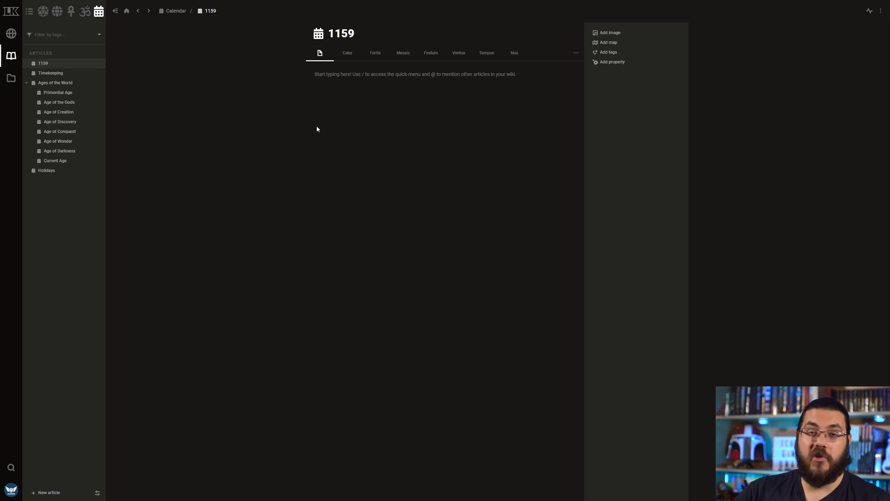
{"action": "left_click", "coordinate": [575, 52]}
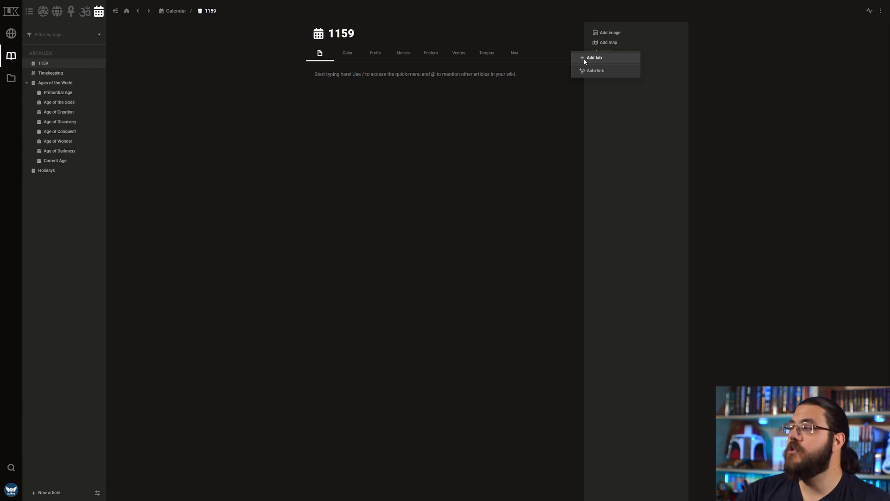
{"action": "left_click", "coordinate": [413, 48]}
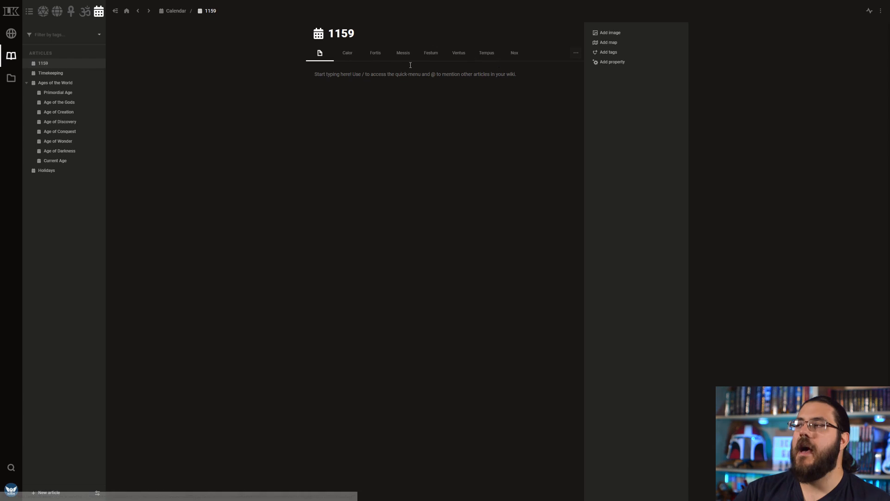
{"action": "left_click", "coordinate": [349, 53]}
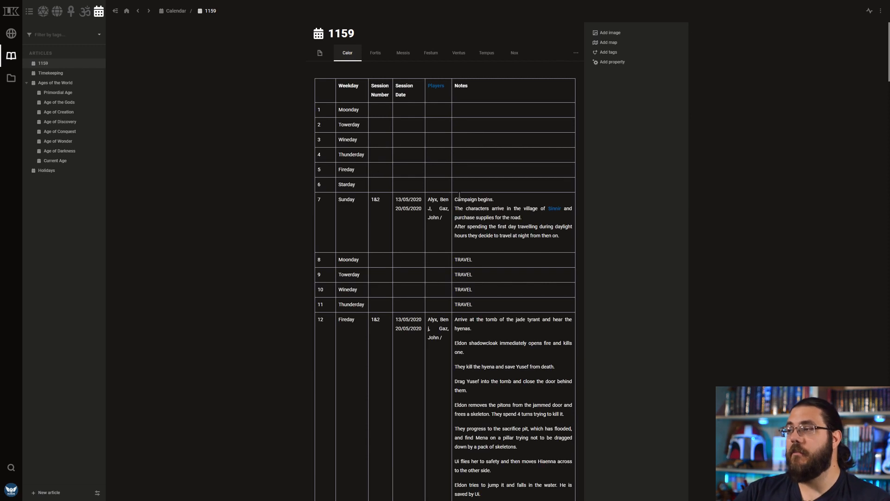
{"action": "scroll", "coordinate": [327, 254], "scroll_direction": "down", "scroll_amount": 5}
{"action": "scroll", "coordinate": [327, 254], "scroll_direction": "up", "scroll_amount": 5}
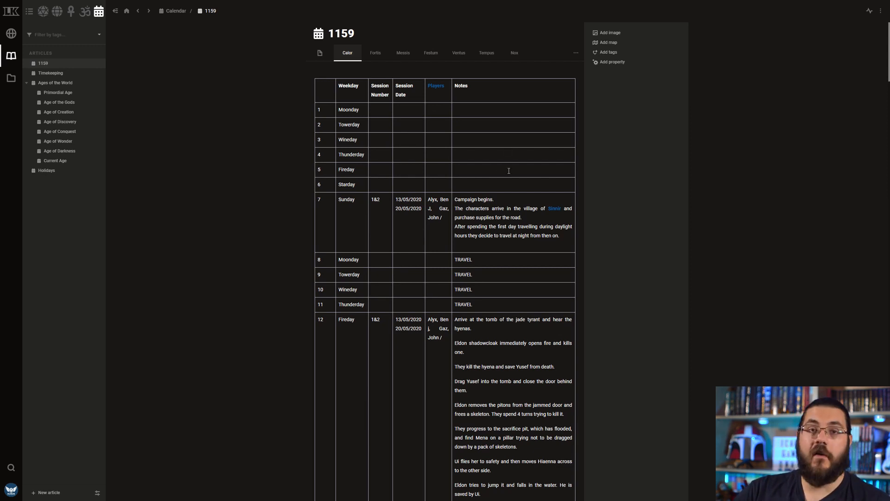
Read the day-by-day notes for Calor in the 1159 article, from the campaign's start through day 18.
{"action": "scroll", "coordinate": [508, 171], "scroll_direction": "down", "scroll_amount": 3}
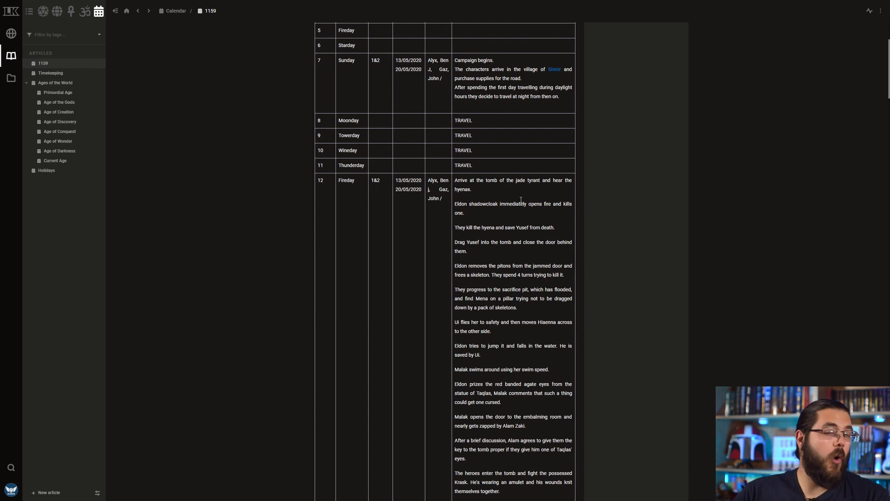
{"action": "scroll", "coordinate": [521, 200], "scroll_direction": "down", "scroll_amount": 2}
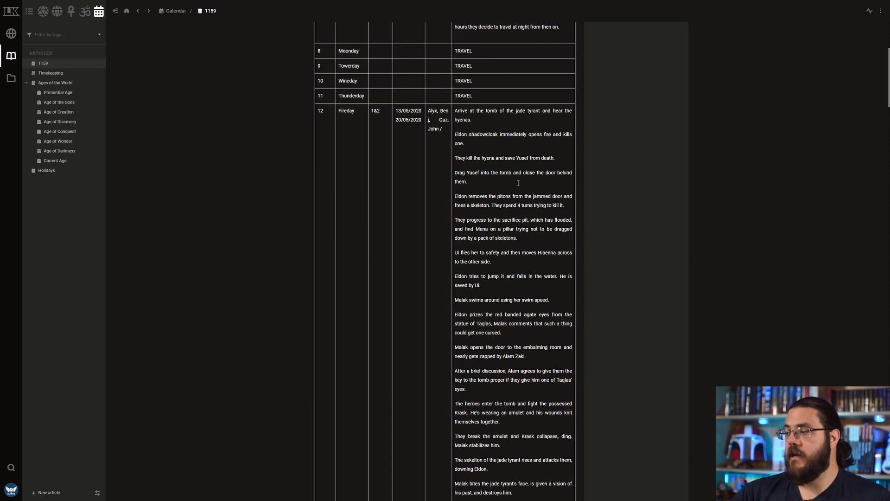
{"action": "scroll", "coordinate": [519, 183], "scroll_direction": "down", "scroll_amount": 5}
{"action": "scroll", "coordinate": [531, 190], "scroll_direction": "up", "scroll_amount": 2}
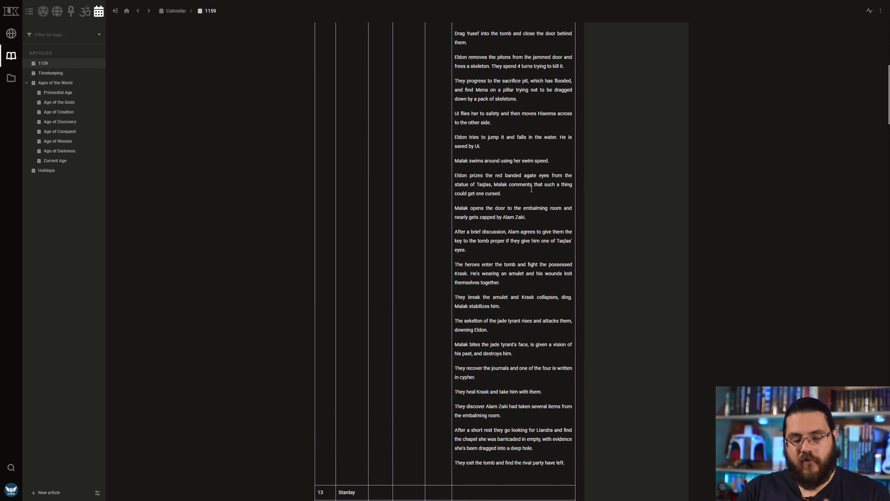
{"action": "scroll", "coordinate": [531, 190], "scroll_direction": "down", "scroll_amount": 8}
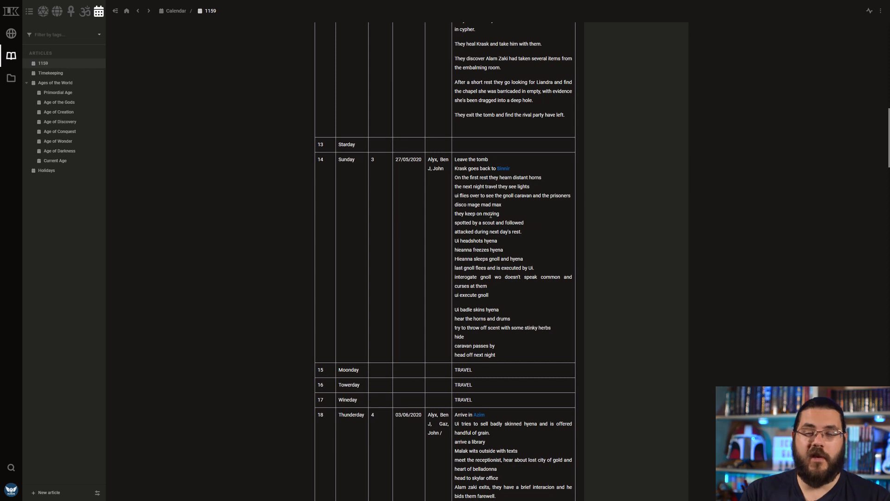
{"action": "scroll", "coordinate": [485, 203], "scroll_direction": "up", "scroll_amount": 8}
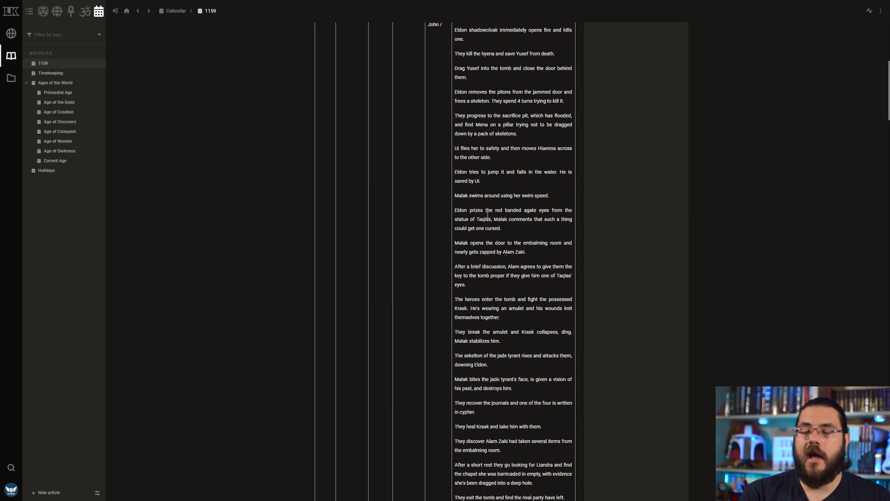
{"action": "scroll", "coordinate": [488, 215], "scroll_direction": "up", "scroll_amount": 7}
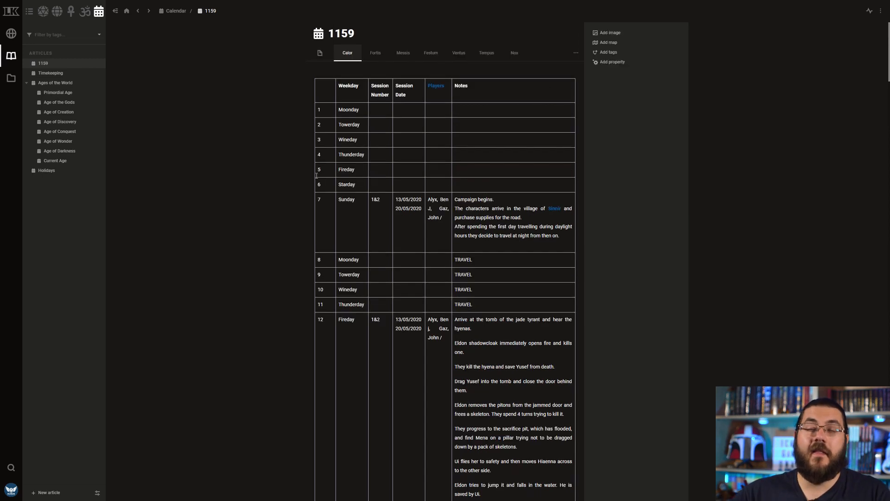
View the Fortis and Messis month tables of the 1159 article, then return to the Calor month.
{"action": "left_click", "coordinate": [377, 54]}
{"action": "left_click", "coordinate": [403, 54]}
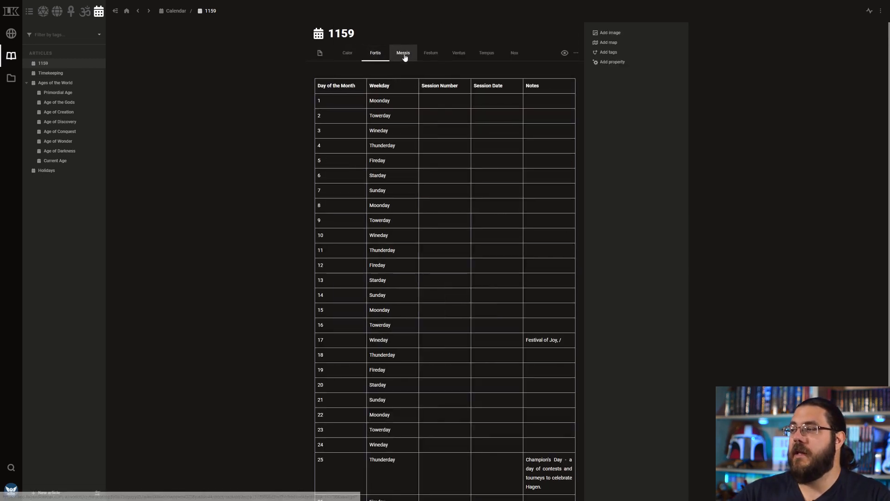
{"action": "left_click", "coordinate": [378, 56]}
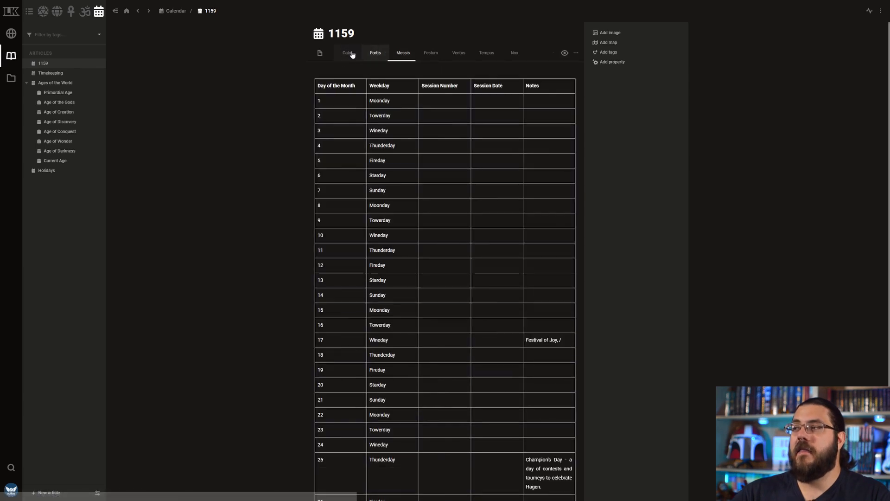
{"action": "left_click", "coordinate": [348, 56]}
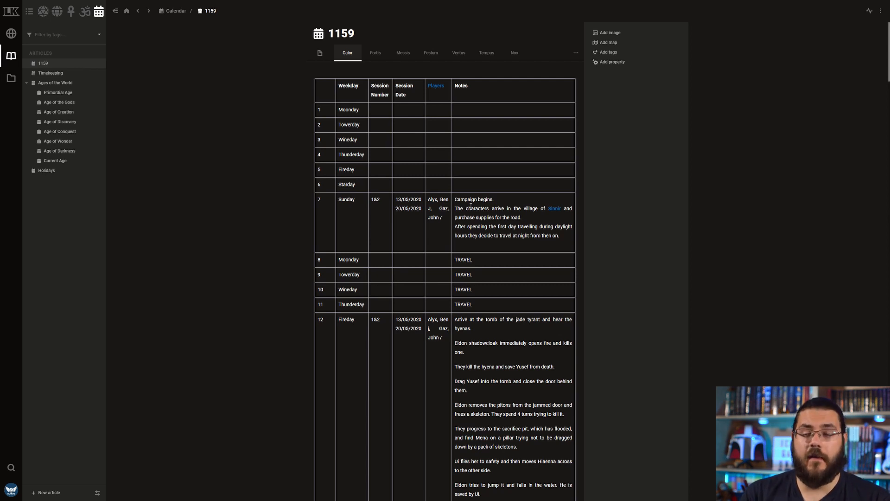
Switch to the DM Screen page in OneNote, then expand and collapse the Names and Healing entries to check their contents.
{"action": "key", "text": "alt+Tab"}
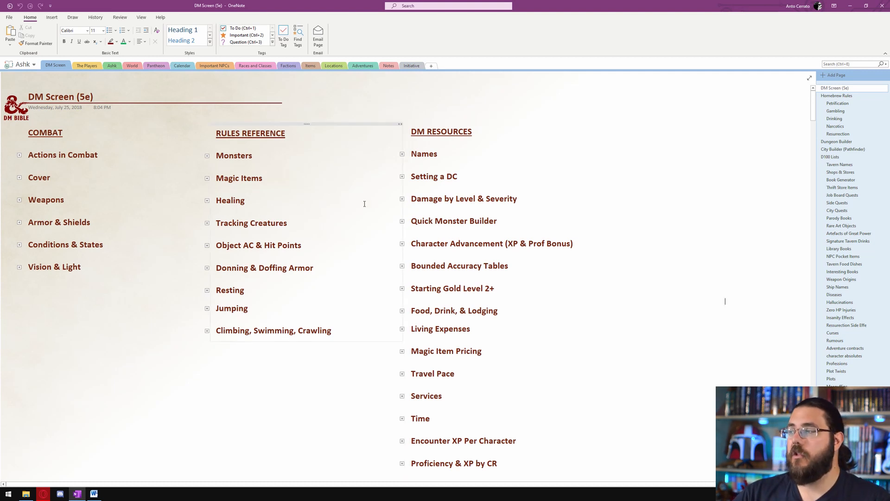
{"action": "left_click", "coordinate": [402, 154]}
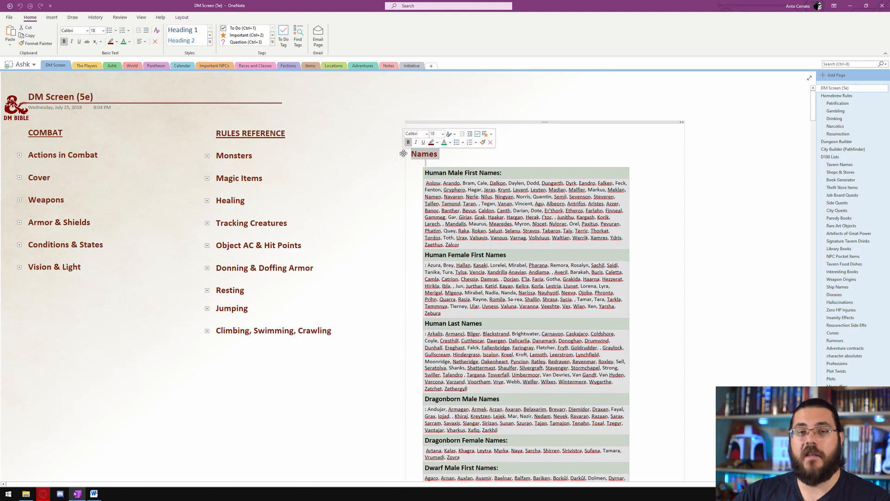
{"action": "left_click", "coordinate": [403, 153]}
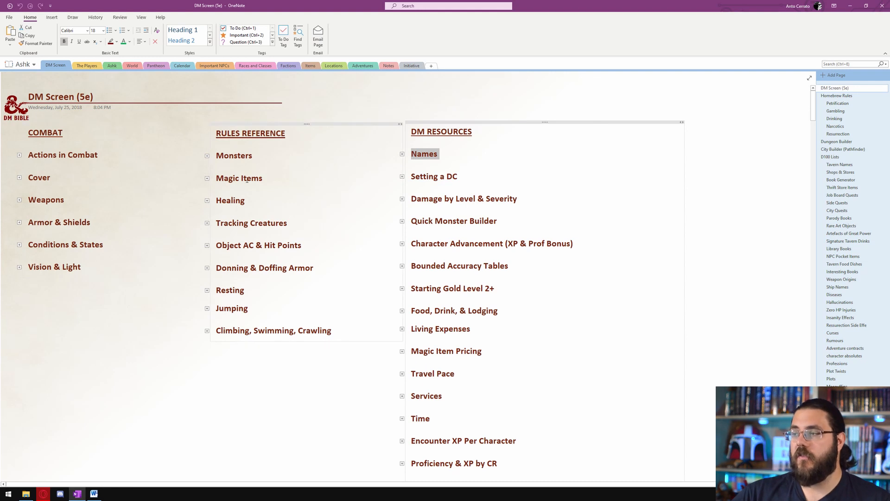
{"action": "left_click", "coordinate": [207, 201]}
{"action": "left_click", "coordinate": [299, 225]}
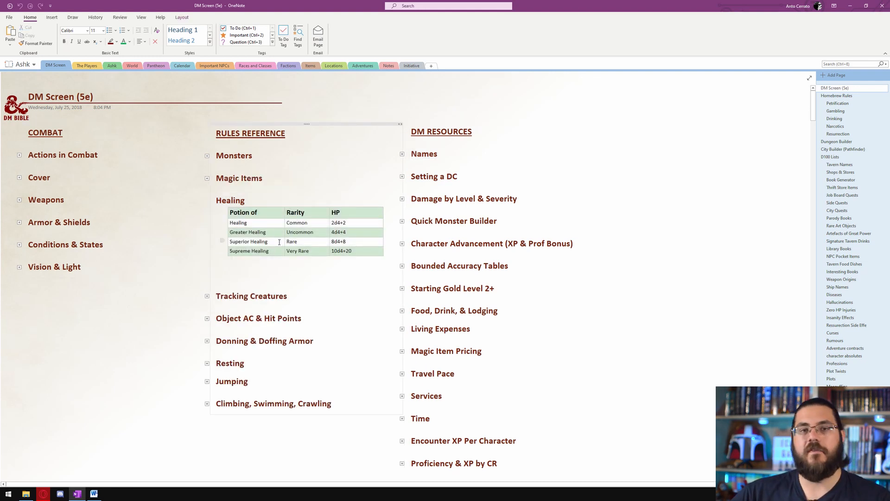
{"action": "left_click", "coordinate": [206, 200]}
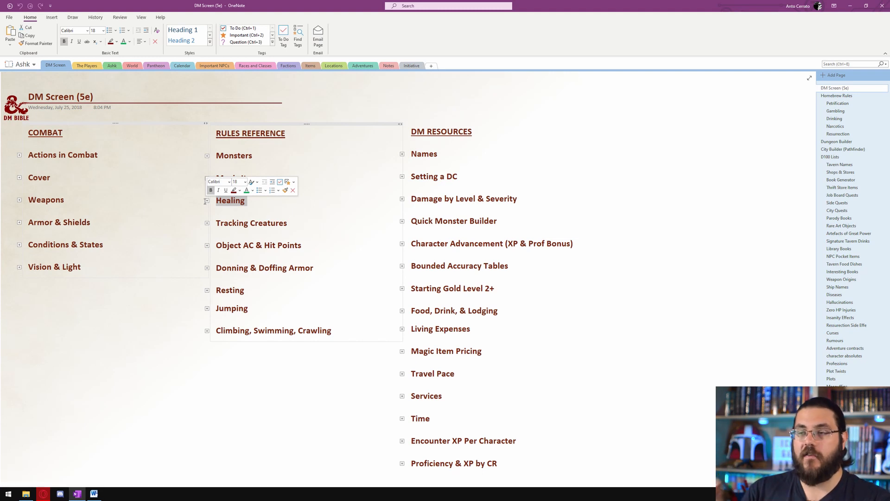
Check the Character Advancement entry, then expand Bounded Accuracy Tables, examine its roll tables and collapse it again.
{"action": "scroll", "coordinate": [206, 201], "scroll_direction": "down", "scroll_amount": 2}
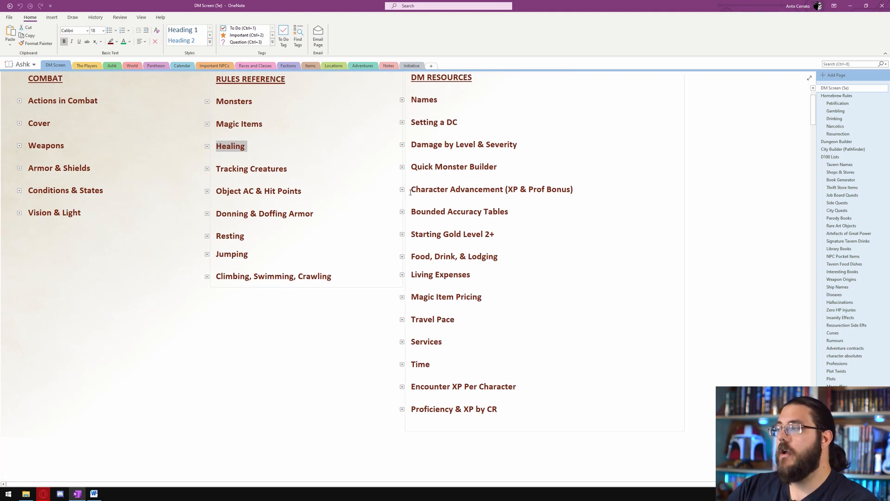
{"action": "double_click", "coordinate": [400, 191]}
{"action": "double_click", "coordinate": [400, 190]}
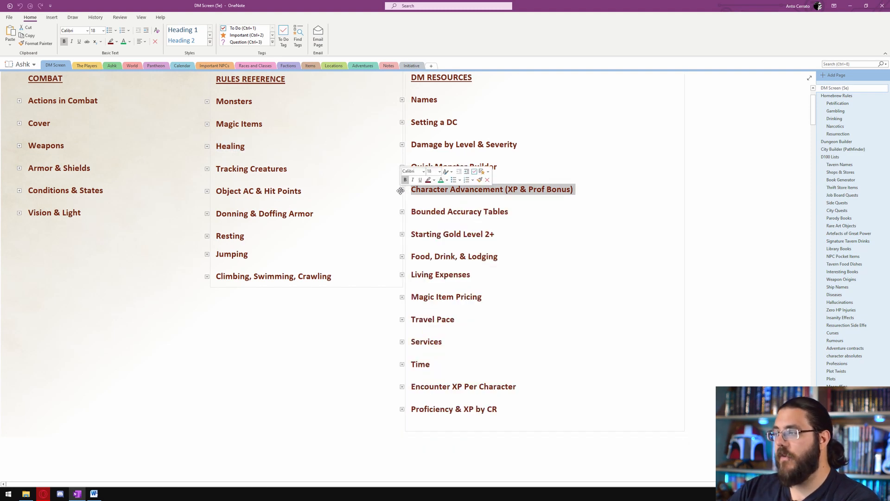
{"action": "double_click", "coordinate": [402, 211]}
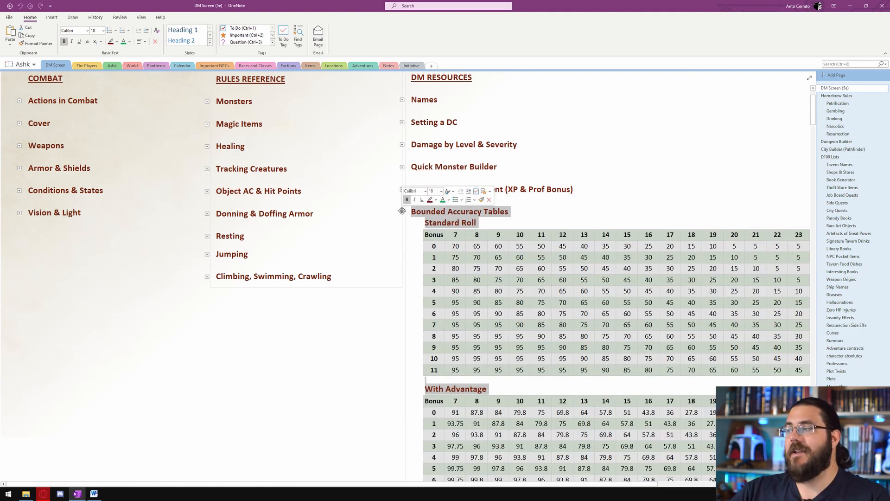
{"action": "scroll", "coordinate": [523, 221], "scroll_direction": "down", "scroll_amount": 2}
{"action": "left_click", "coordinate": [522, 222]}
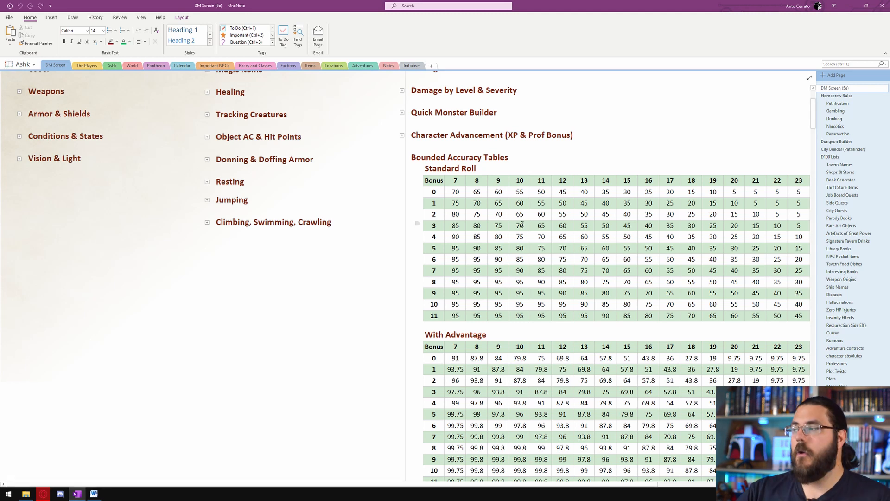
{"action": "scroll", "coordinate": [582, 249], "scroll_direction": "down", "scroll_amount": 2}
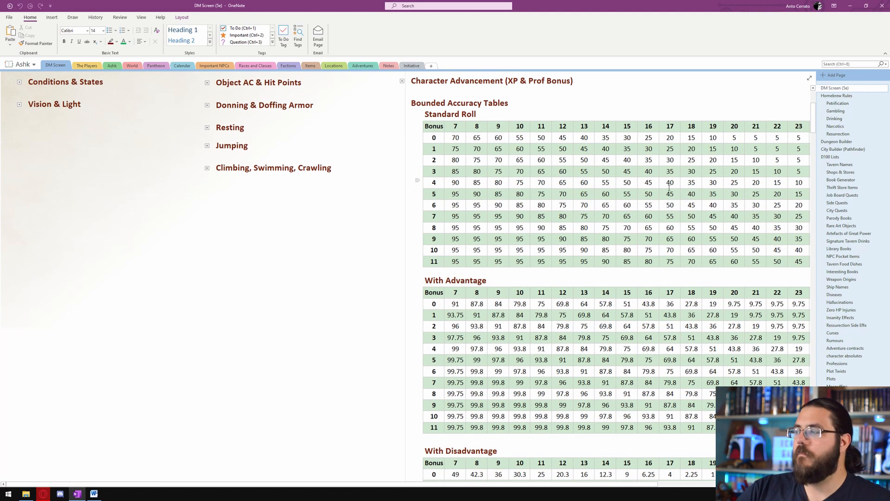
{"action": "scroll", "coordinate": [417, 195], "scroll_direction": "up", "scroll_amount": 2}
{"action": "double_click", "coordinate": [401, 157]}
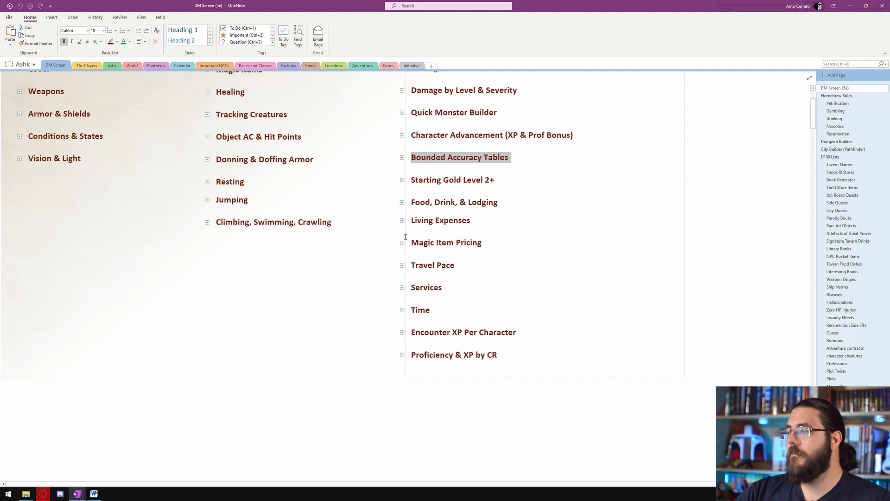
{"action": "scroll", "coordinate": [409, 243], "scroll_direction": "up", "scroll_amount": 2}
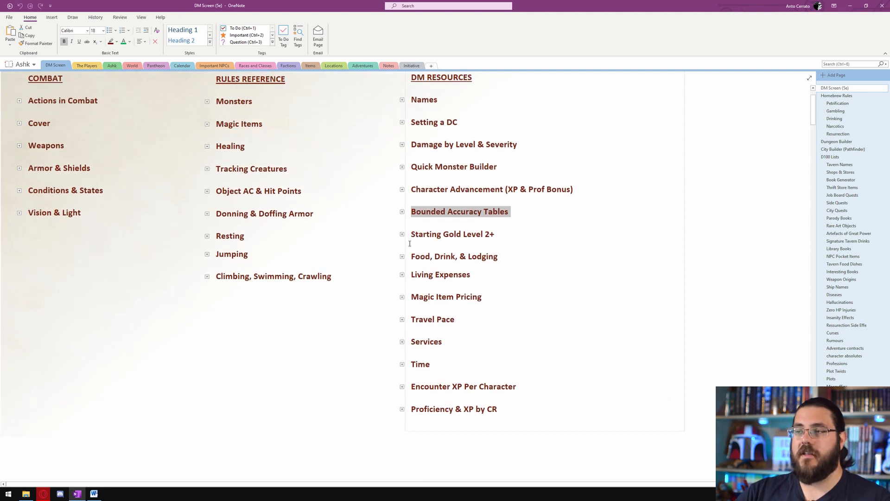
Expand Conditions & States and examine the conditions table and its rulebook page reference.
{"action": "double_click", "coordinate": [19, 190]}
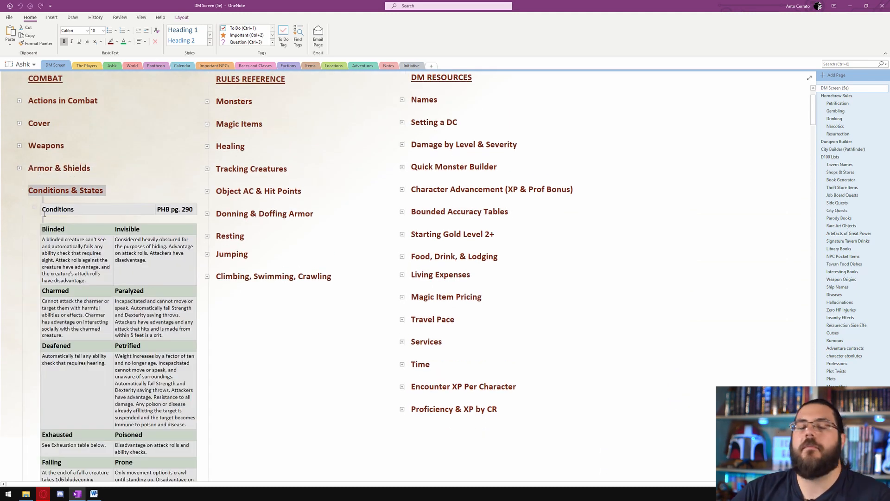
{"action": "scroll", "coordinate": [70, 232], "scroll_direction": "down", "scroll_amount": 1}
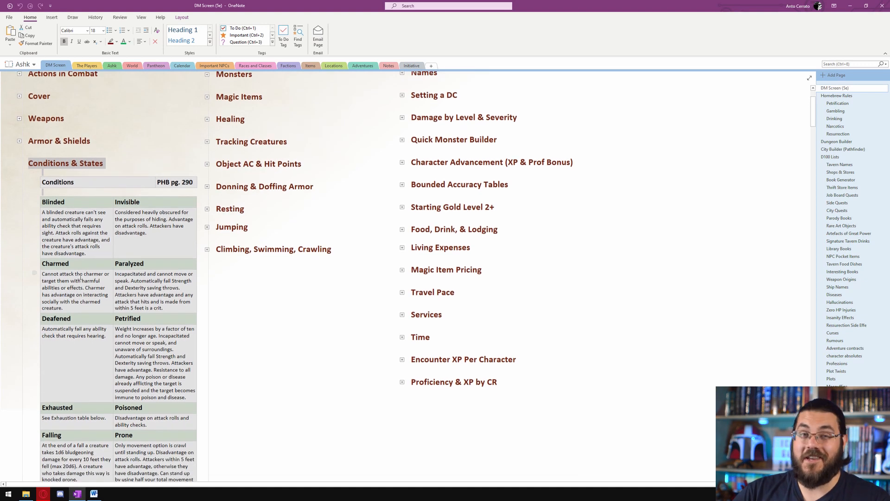
{"action": "left_click", "coordinate": [155, 249]}
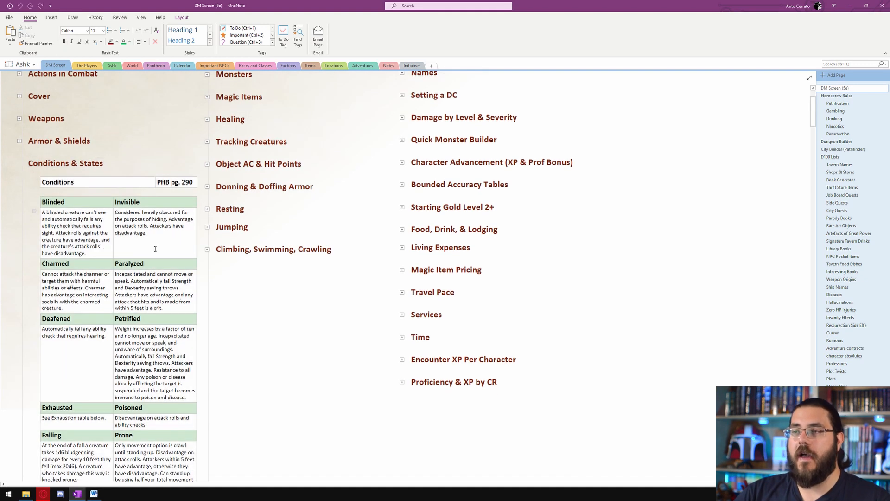
{"action": "left_click", "coordinate": [178, 183]}
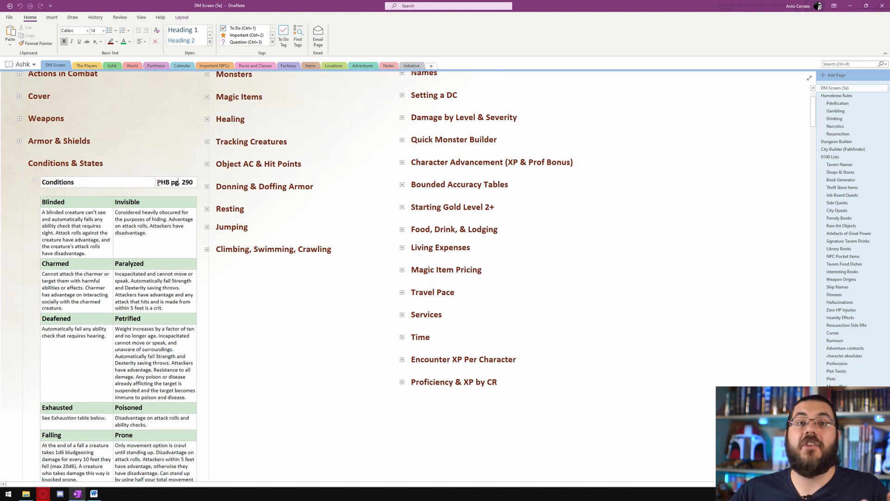
Expand Monsters and its 5e SRD Monsters list, look through the stat block links and collapse Monsters again.
{"action": "scroll", "coordinate": [158, 183], "scroll_direction": "up", "scroll_amount": 3}
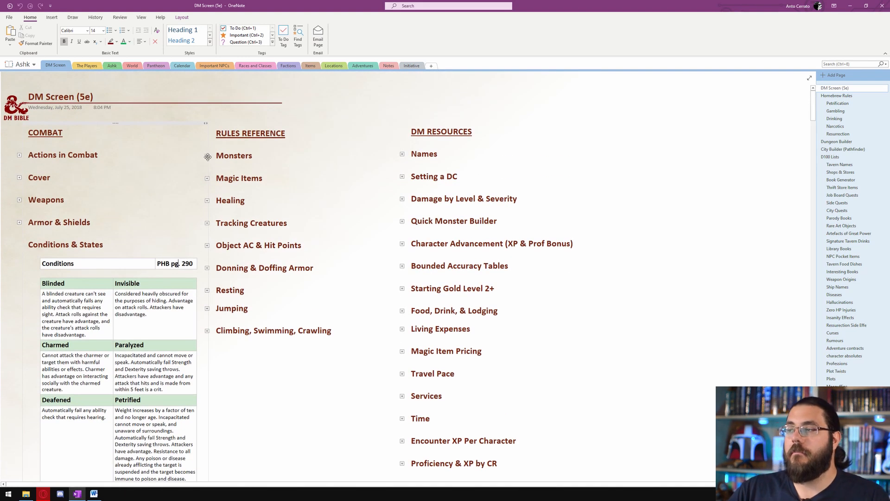
{"action": "double_click", "coordinate": [208, 155]}
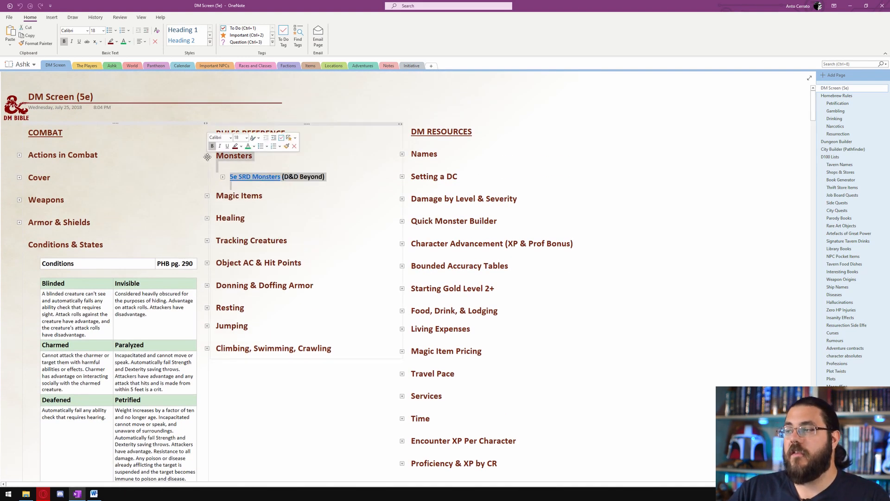
{"action": "left_click", "coordinate": [223, 178]}
{"action": "double_click", "coordinate": [222, 177]}
{"action": "left_click", "coordinate": [233, 207]}
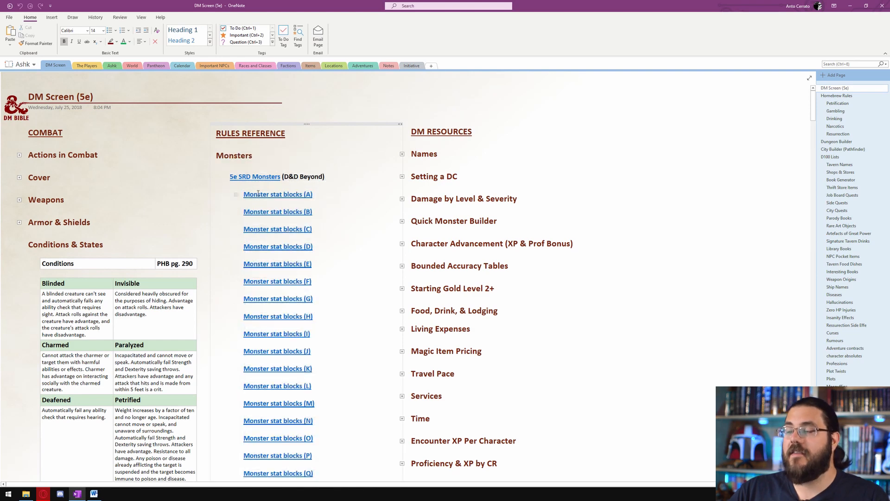
{"action": "scroll", "coordinate": [278, 278], "scroll_direction": "down", "scroll_amount": 6}
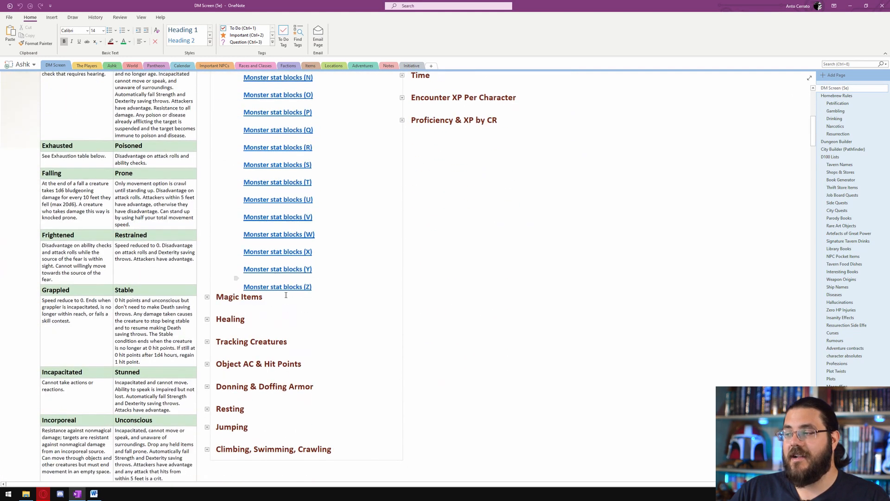
{"action": "scroll", "coordinate": [288, 289], "scroll_direction": "up", "scroll_amount": 5}
{"action": "scroll", "coordinate": [288, 289], "scroll_direction": "up", "scroll_amount": 2}
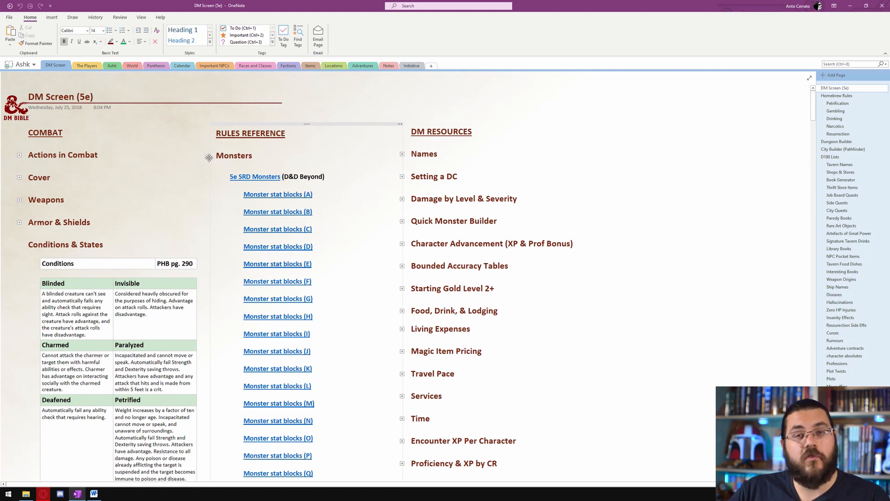
{"action": "double_click", "coordinate": [208, 157]}
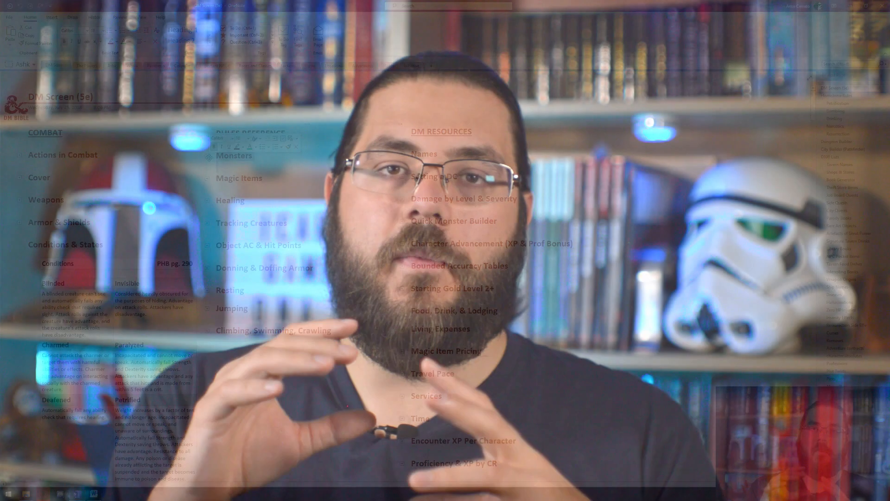
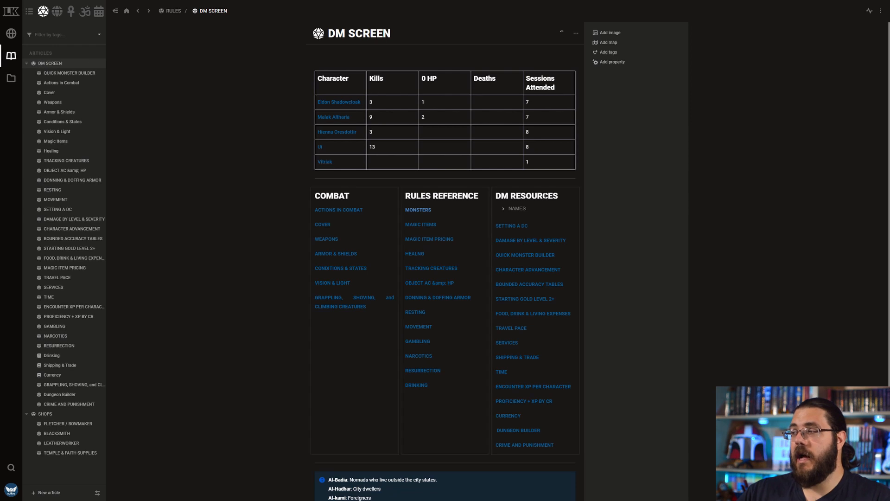
Review the DM SCREEN article in LegendKeeper and read through the preview of its Actions in Combat link.
{"action": "scroll", "coordinate": [499, 251], "scroll_direction": "down", "scroll_amount": 1}
{"action": "mouse_move", "coordinate": [500, 247]}
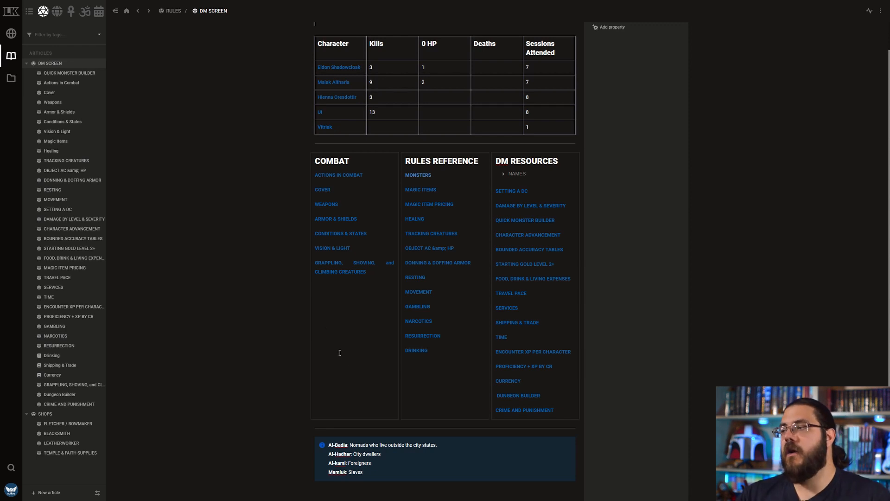
{"action": "scroll", "coordinate": [343, 361], "scroll_direction": "up", "scroll_amount": 1}
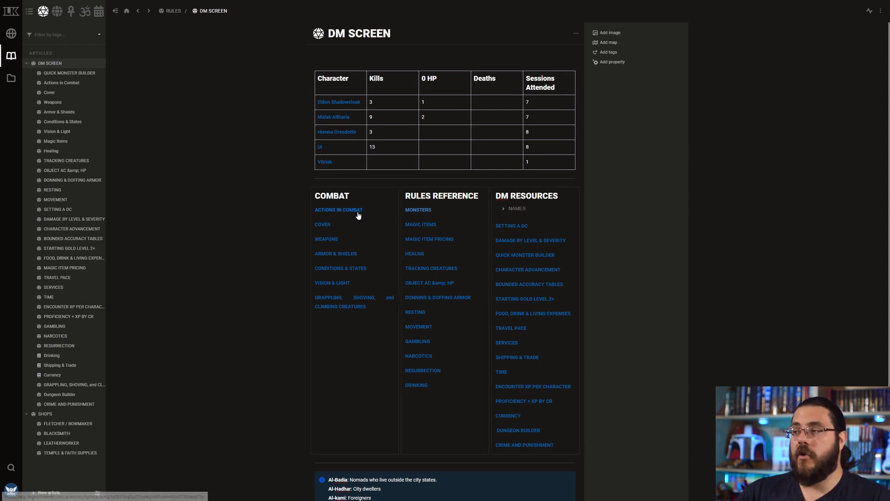
{"action": "mouse_move", "coordinate": [359, 213]}
{"action": "scroll", "coordinate": [366, 292], "scroll_direction": "down", "scroll_amount": 5}
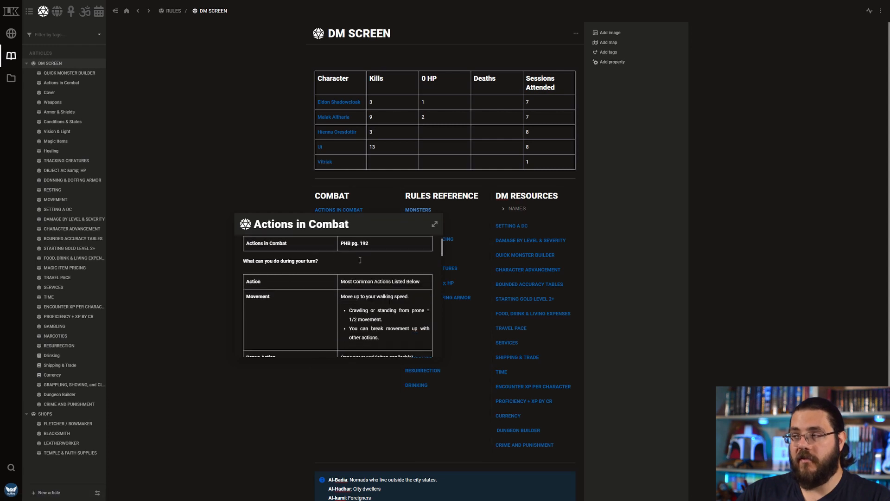
Read the action descriptions in the Actions in Combat preview through to the final Use a Special Ability entry.
{"action": "scroll", "coordinate": [366, 291], "scroll_direction": "down", "scroll_amount": 10}
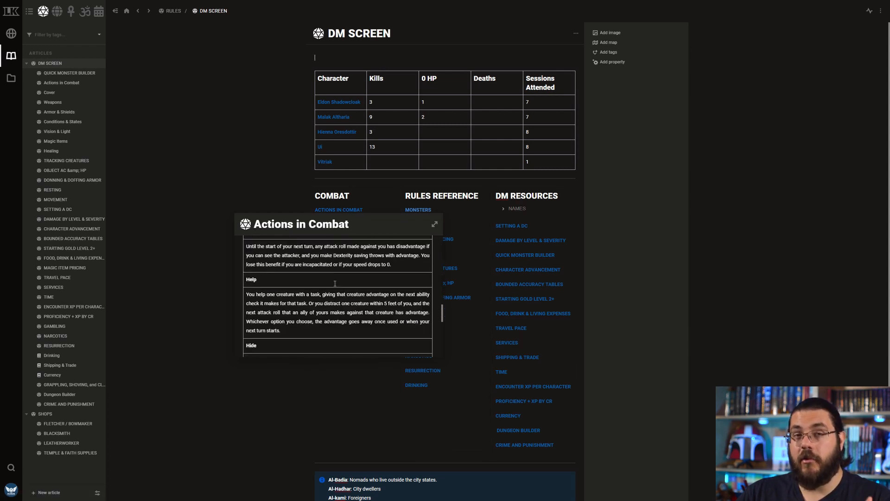
{"action": "scroll", "coordinate": [335, 284], "scroll_direction": "up", "scroll_amount": 15}
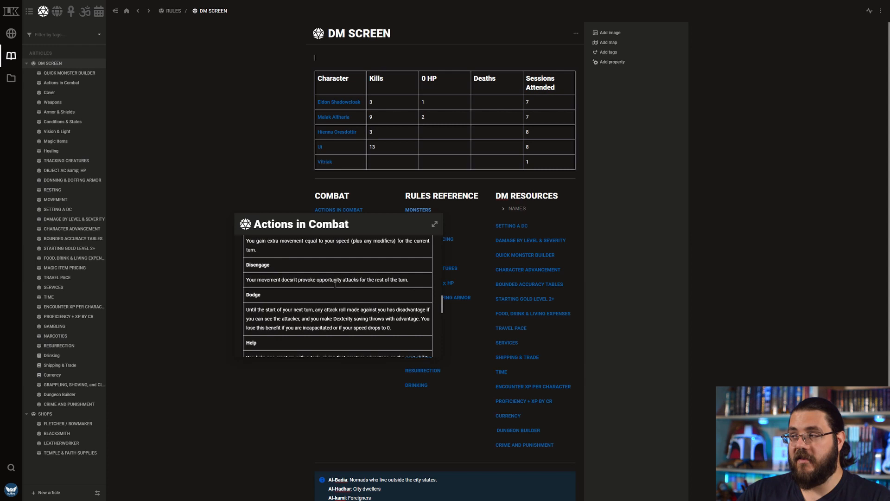
{"action": "scroll", "coordinate": [334, 284], "scroll_direction": "down", "scroll_amount": 3}
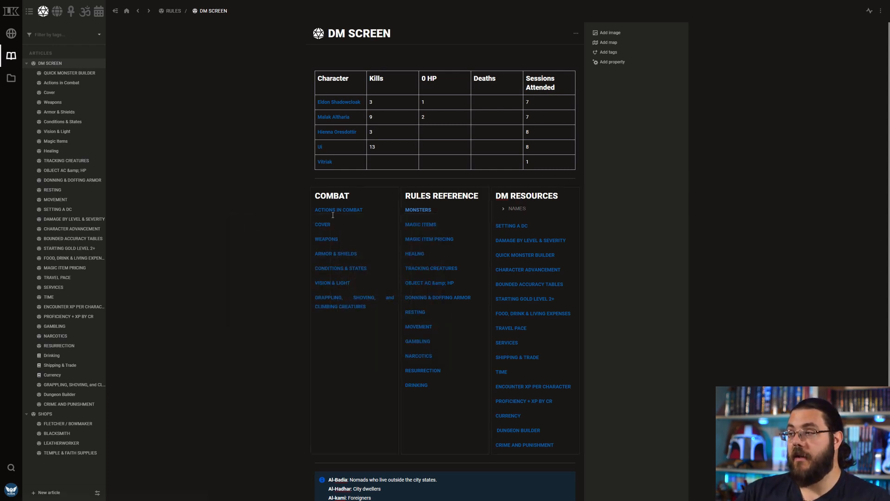
{"action": "scroll", "coordinate": [366, 286], "scroll_direction": "down", "scroll_amount": 10}
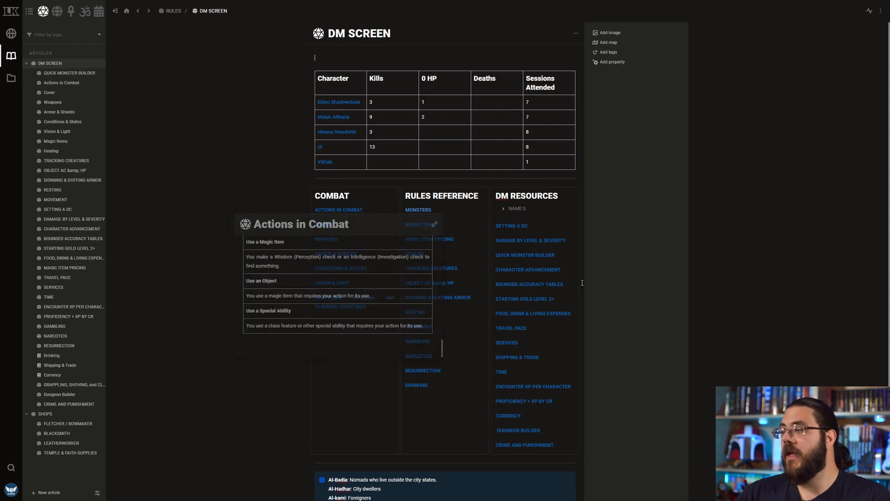
Preview the Travel Pace link under DM Resources and look over its pace table, then check the Healing link.
{"action": "mouse_move", "coordinate": [513, 332]}
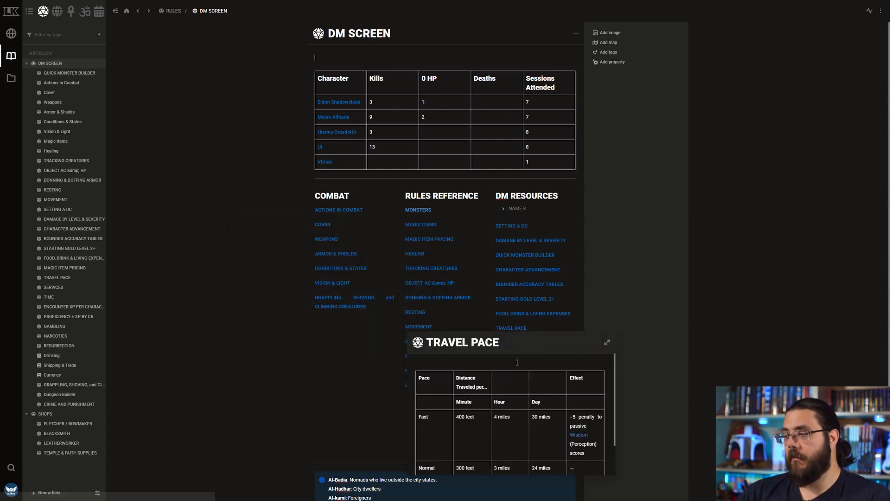
{"action": "scroll", "coordinate": [514, 367], "scroll_direction": "down", "scroll_amount": 2}
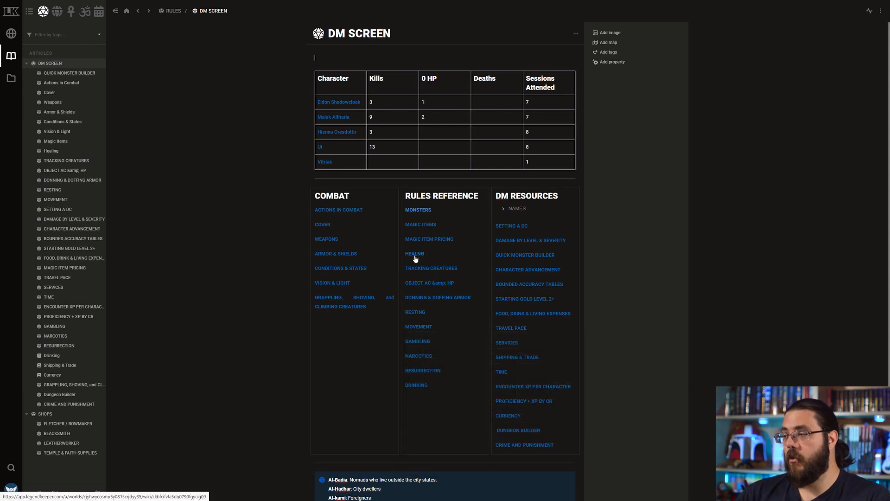
{"action": "mouse_move", "coordinate": [415, 259]}
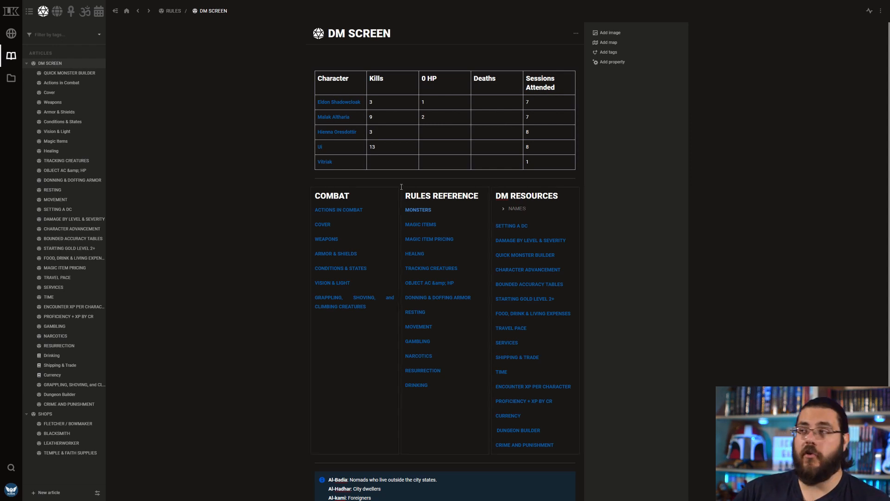
Preview the first character's sheet from the kills table, examine its stats and abilities, and look over the DM SCREEN article.
{"action": "mouse_move", "coordinate": [340, 107]}
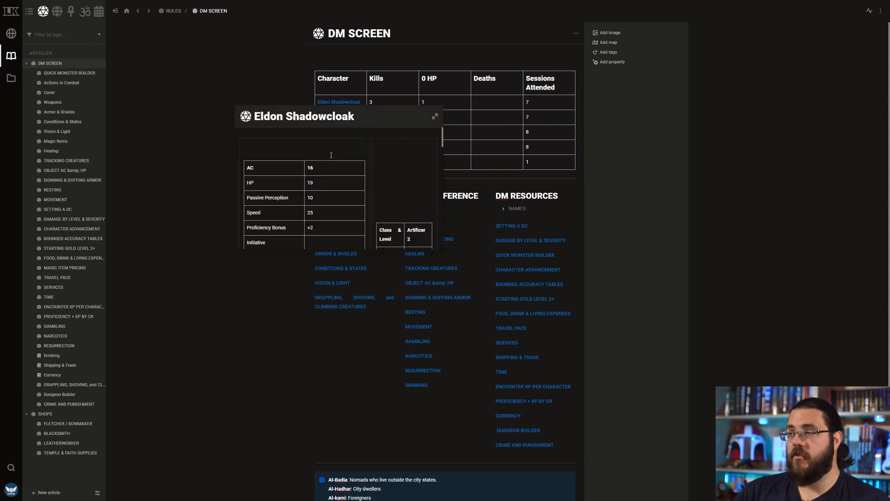
{"action": "scroll", "coordinate": [339, 162], "scroll_direction": "down", "scroll_amount": 5}
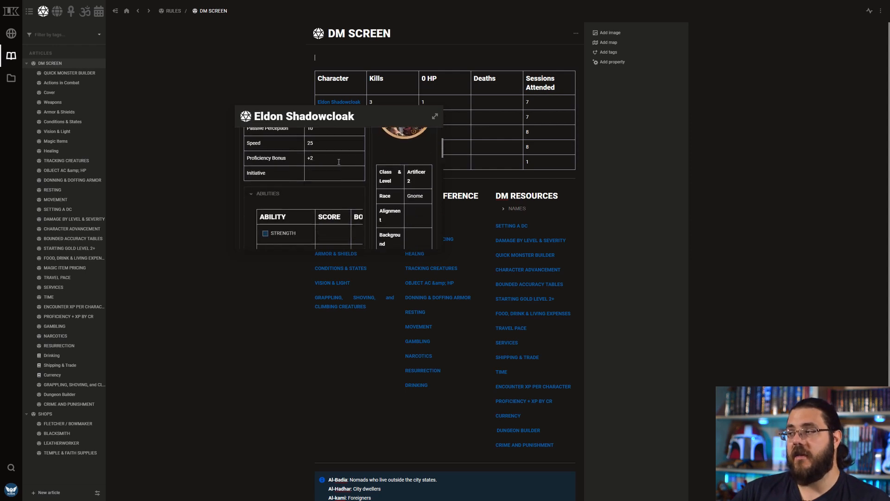
{"action": "scroll", "coordinate": [338, 163], "scroll_direction": "up", "scroll_amount": 5}
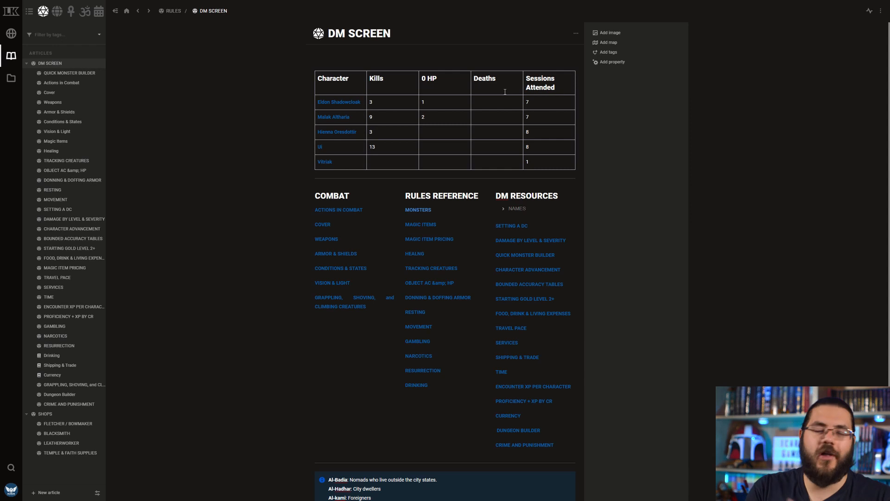
{"action": "scroll", "coordinate": [504, 116], "scroll_direction": "down", "scroll_amount": 1}
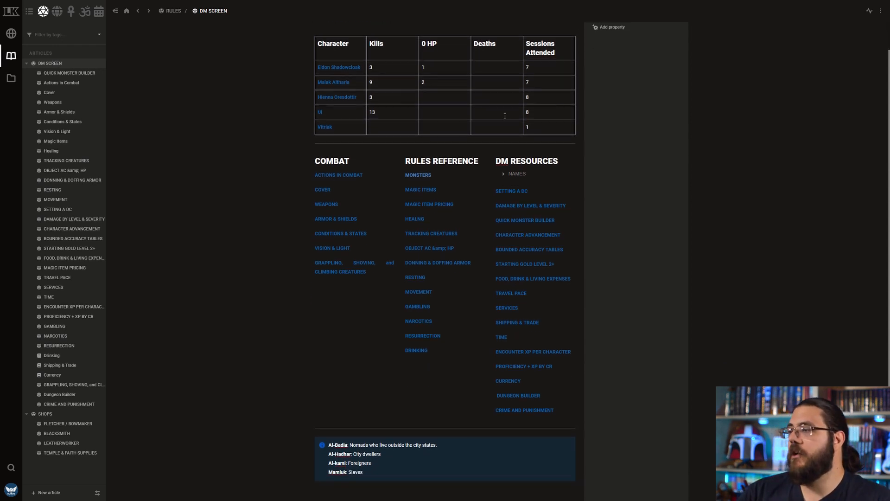
{"action": "scroll", "coordinate": [402, 173], "scroll_direction": "up", "scroll_amount": 1}
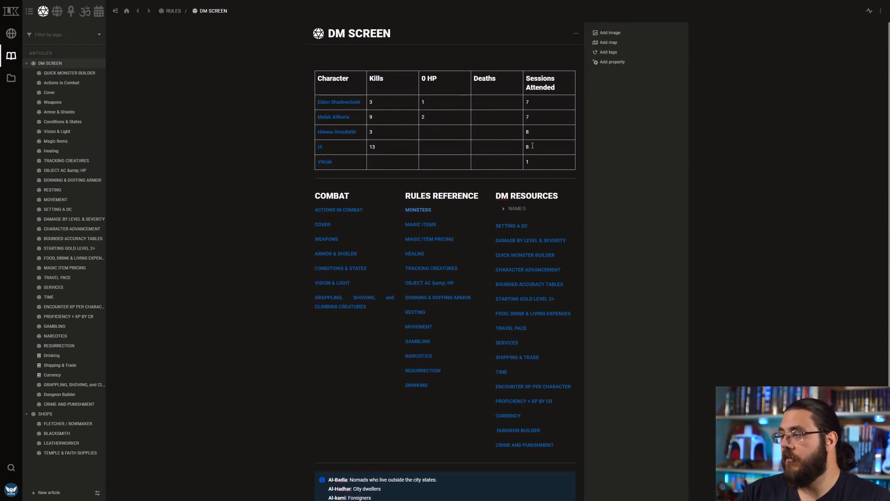
Expand Names under DM Resources, preview the Tiefling Names and Human Names links, and collapse Names again.
{"action": "left_click", "coordinate": [504, 212]}
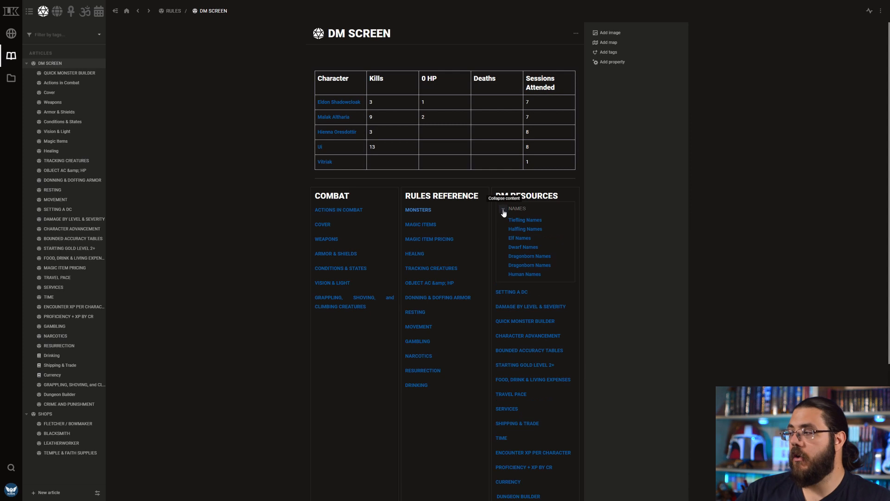
{"action": "mouse_move", "coordinate": [534, 225]}
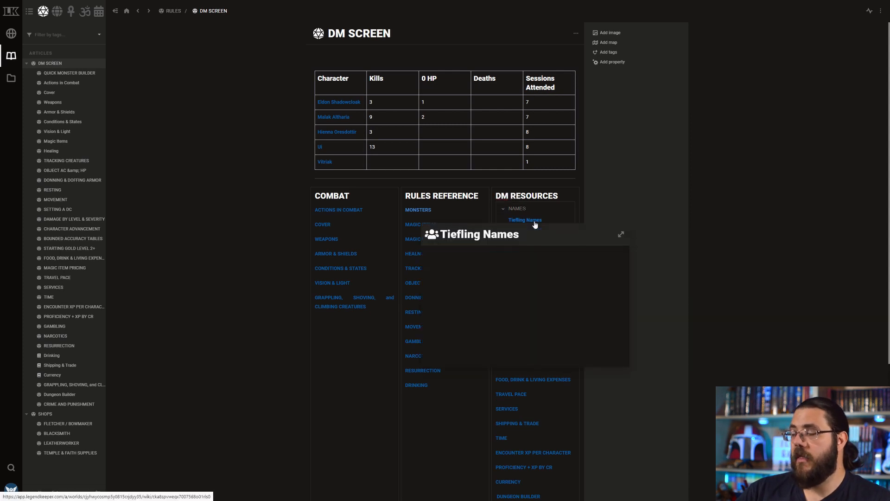
{"action": "scroll", "coordinate": [532, 276], "scroll_direction": "down", "scroll_amount": 3}
{"action": "scroll", "coordinate": [531, 282], "scroll_direction": "up", "scroll_amount": 3}
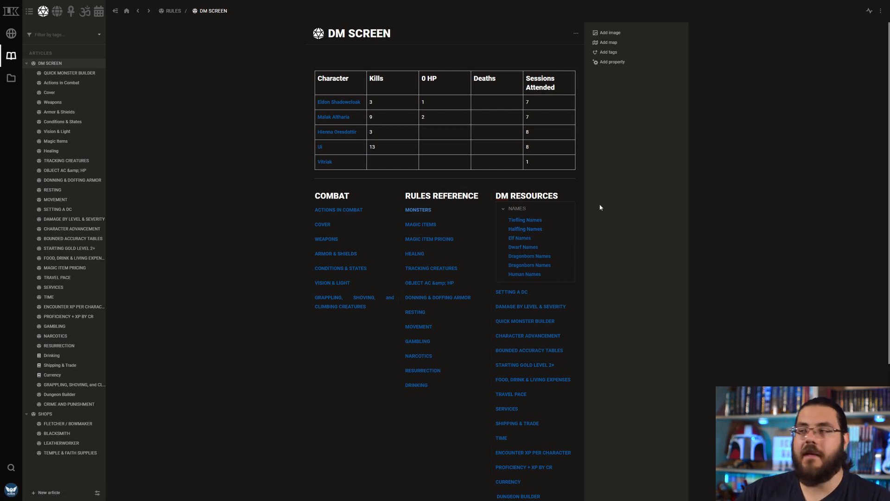
{"action": "mouse_move", "coordinate": [521, 275]}
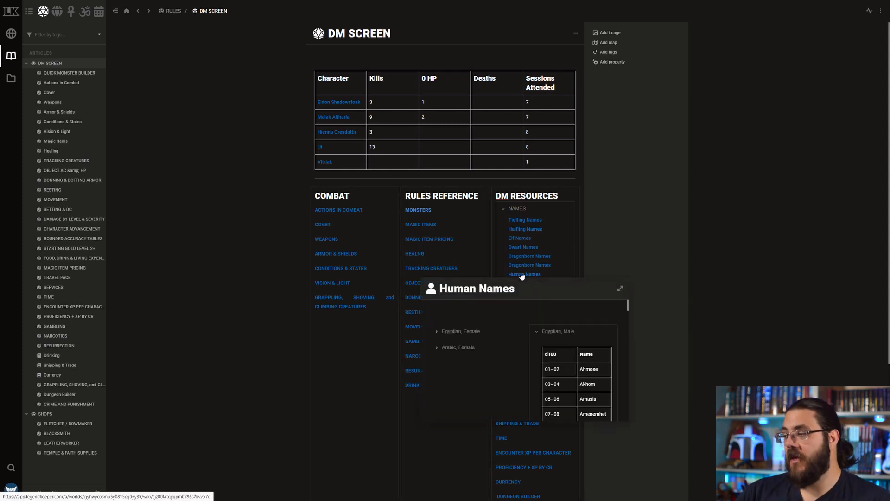
{"action": "left_click", "coordinate": [536, 331]}
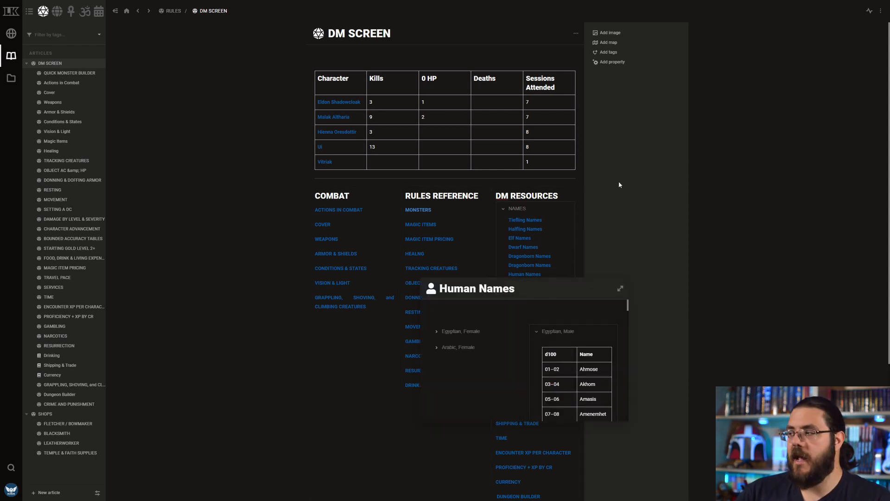
{"action": "left_click", "coordinate": [509, 208]}
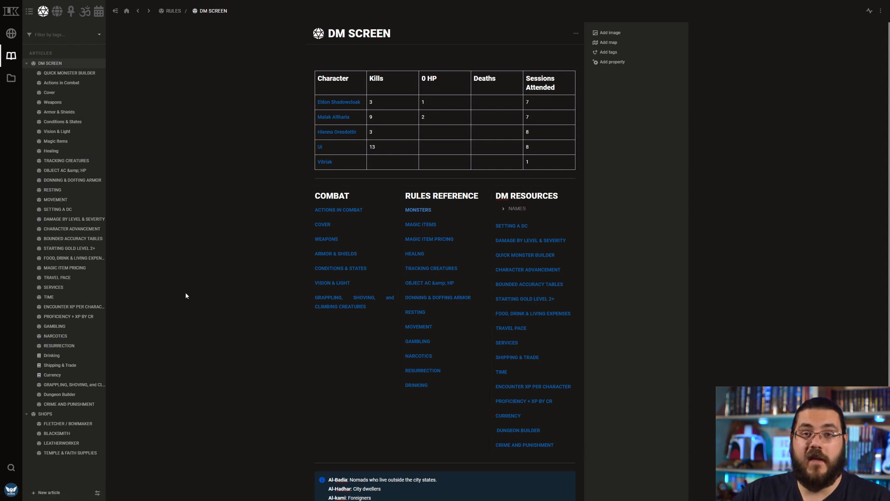
Preview the Vision & Light link under Combat and read down to the Blindsight and Darkvision entries.
{"action": "mouse_move", "coordinate": [323, 286]}
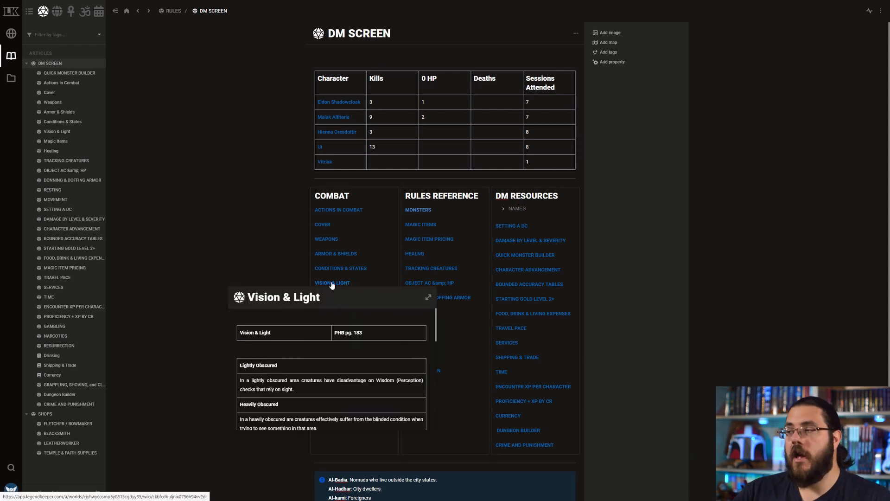
{"action": "scroll", "coordinate": [337, 367], "scroll_direction": "down", "scroll_amount": 6}
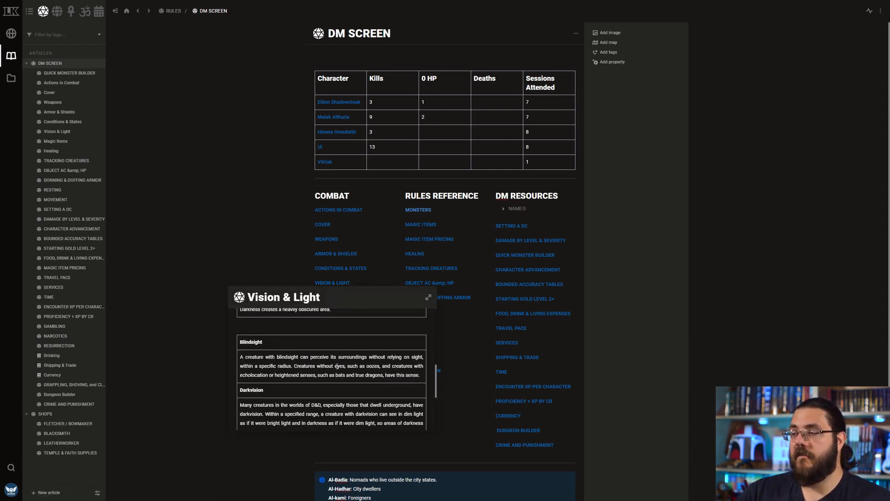